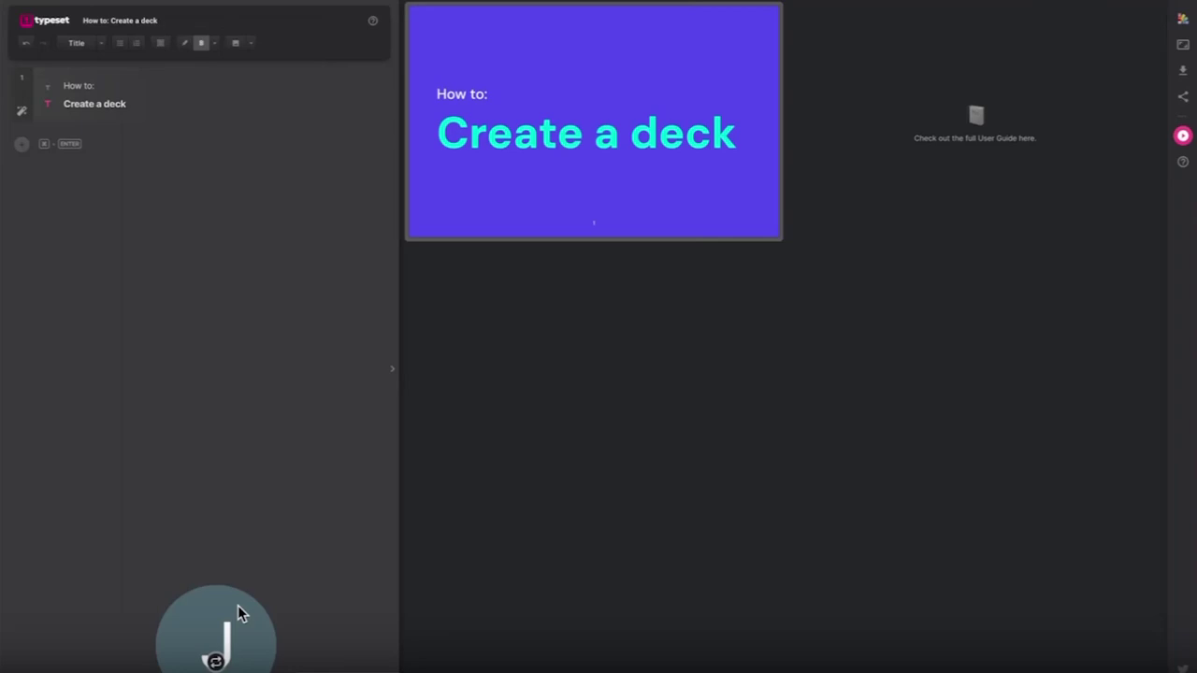
Start a second slide titled 'Everything is bigger in Texas'.
{"action": "left_click_drag", "start_coordinate": [237, 612], "coordinate": [381, 622]}
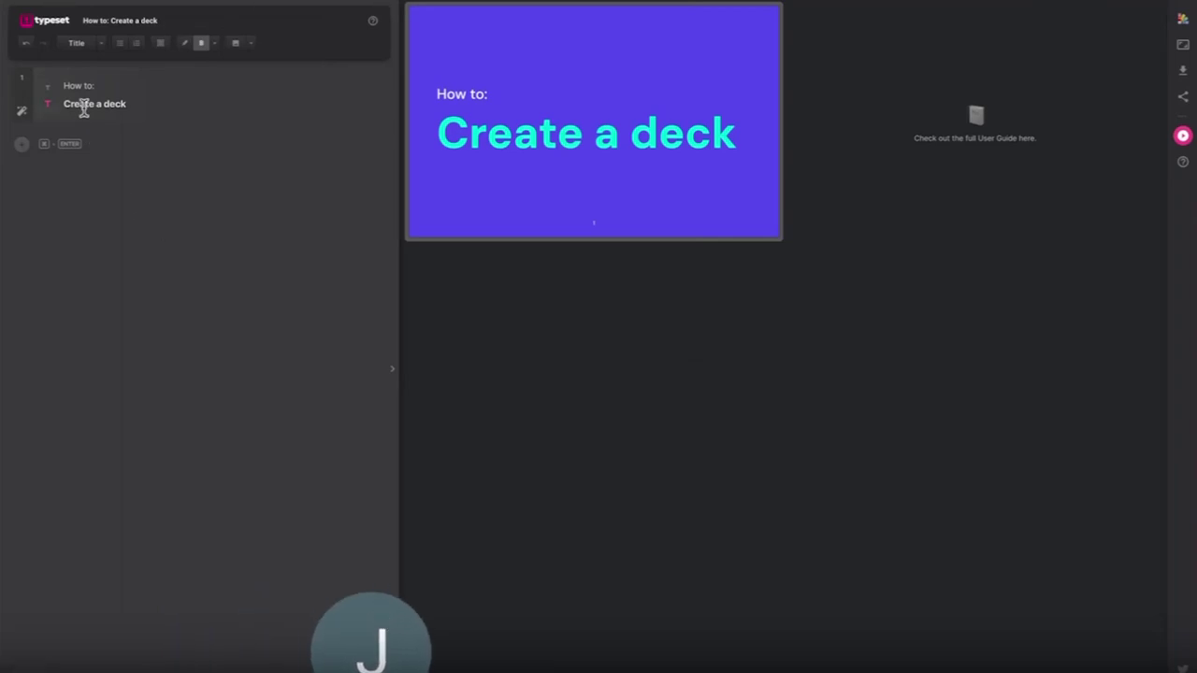
{"action": "key", "text": "Return"}
{"action": "key", "text": "Return"}
{"action": "key", "text": "Return"}
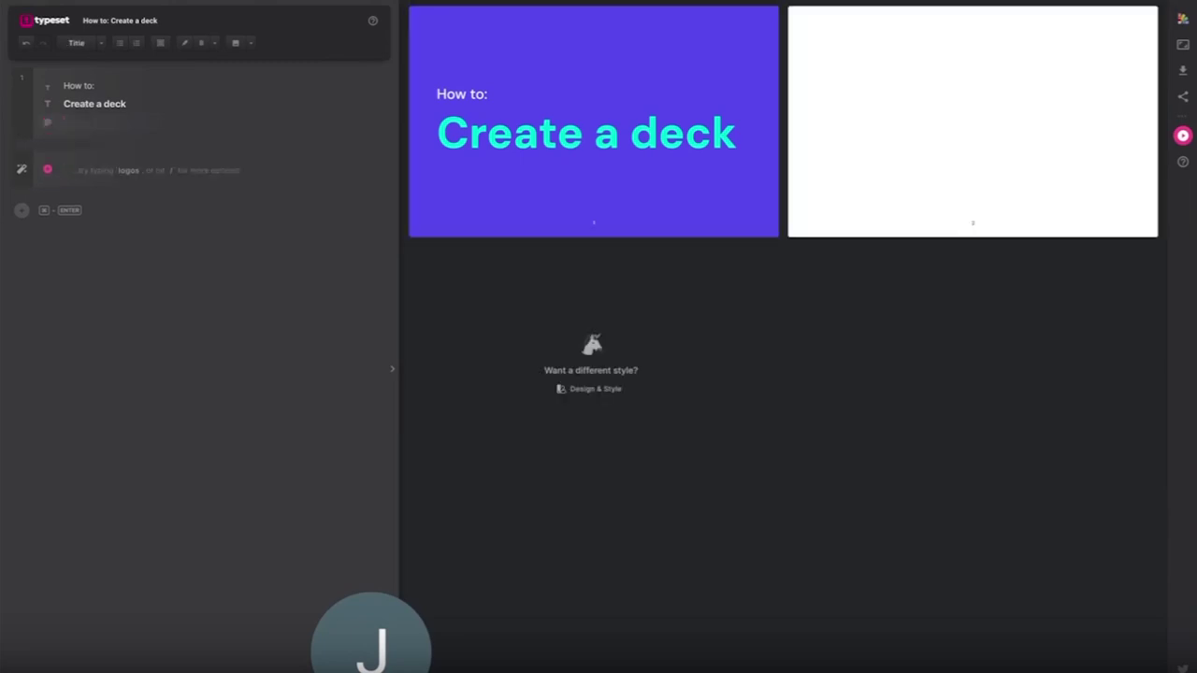
{"action": "type", "text": "Everything is bigger in Texas"}
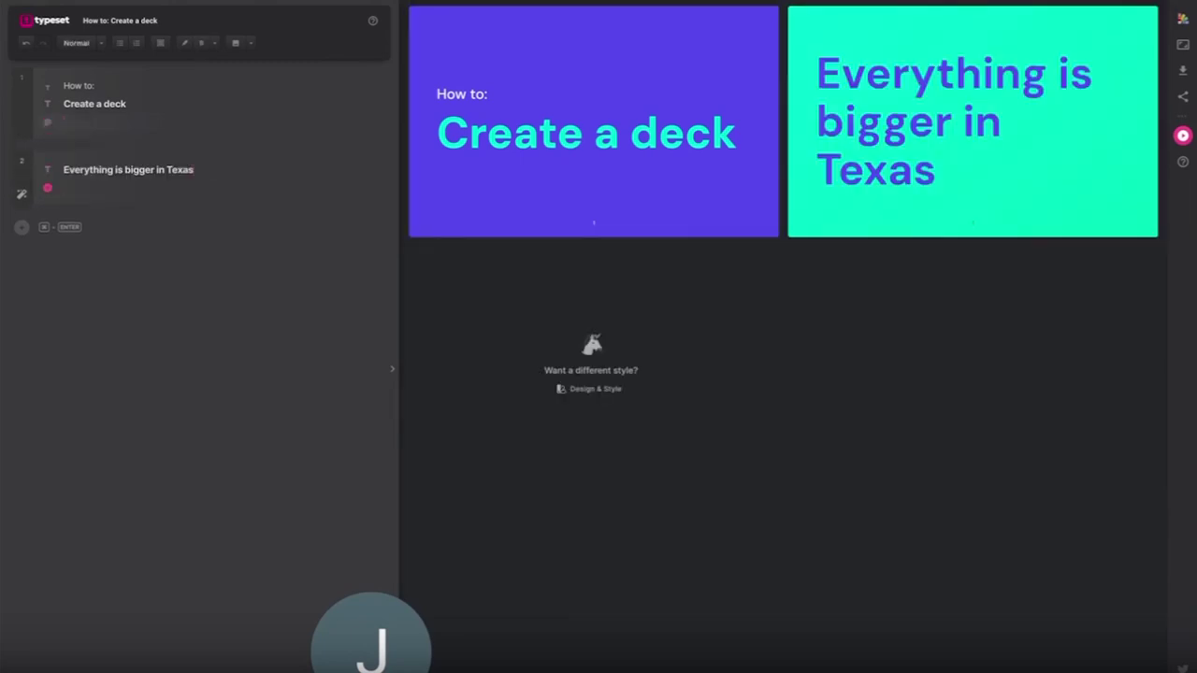
Search online images for 'texas' and add a Texas photo as the slide's background.
{"action": "type", "text": "ima"}
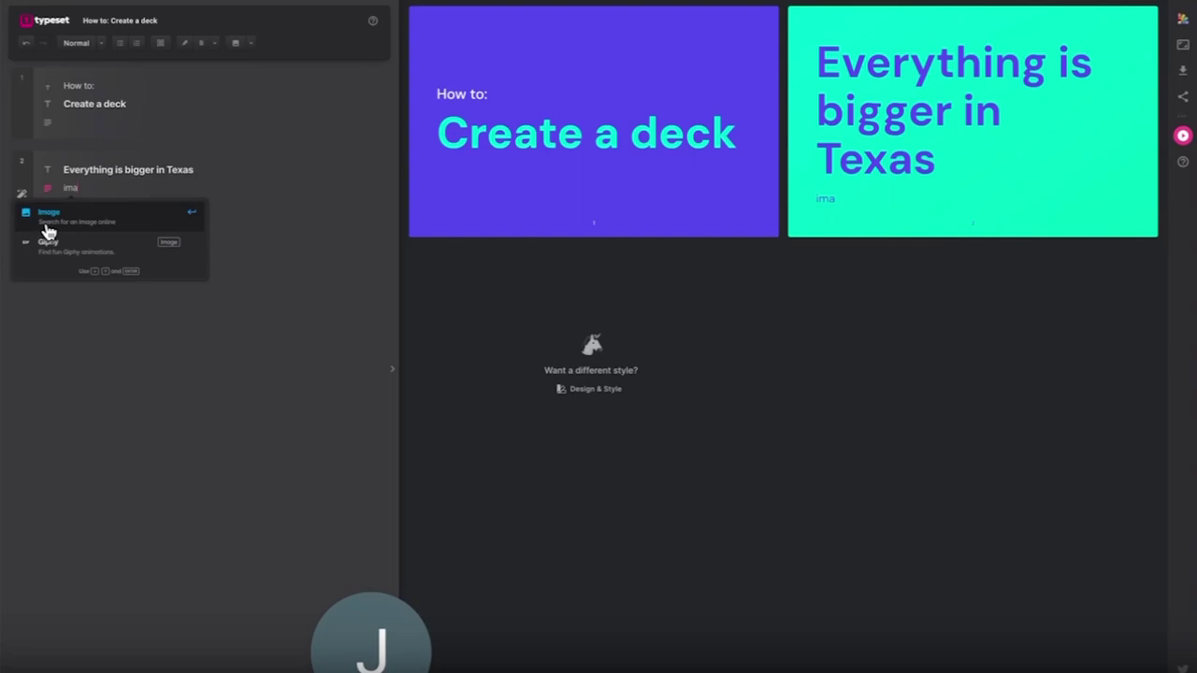
{"action": "left_click", "coordinate": [54, 209]}
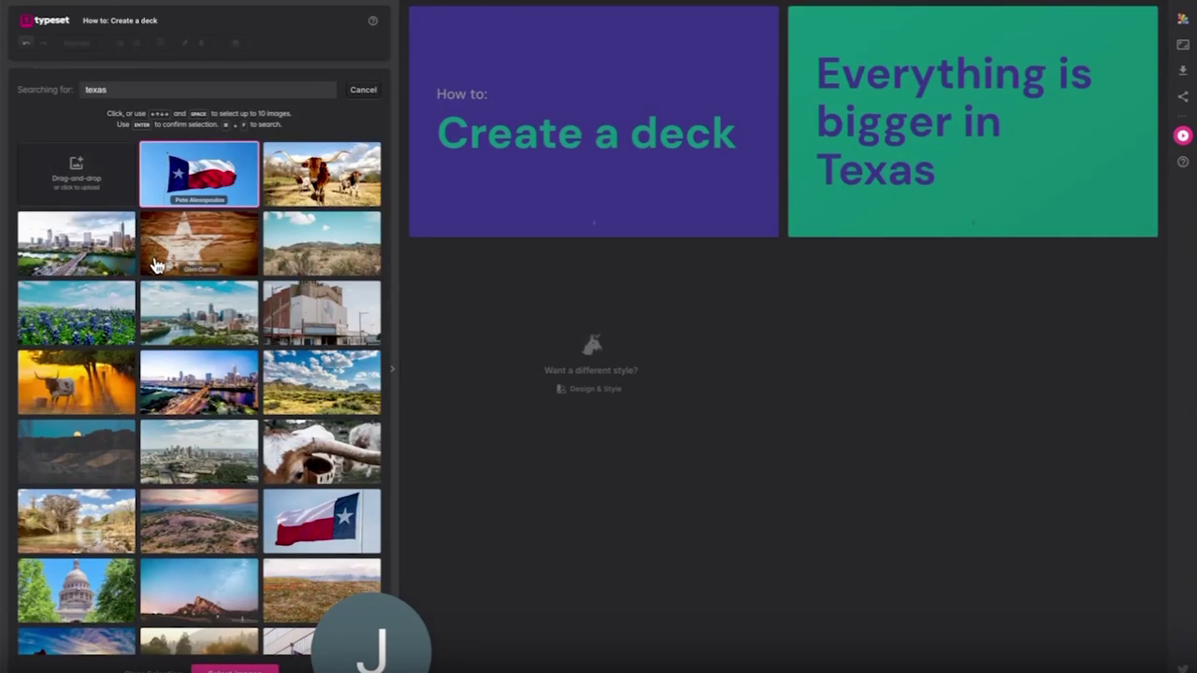
{"action": "scroll", "coordinate": [176, 274], "scroll_direction": "down", "scroll_amount": 15}
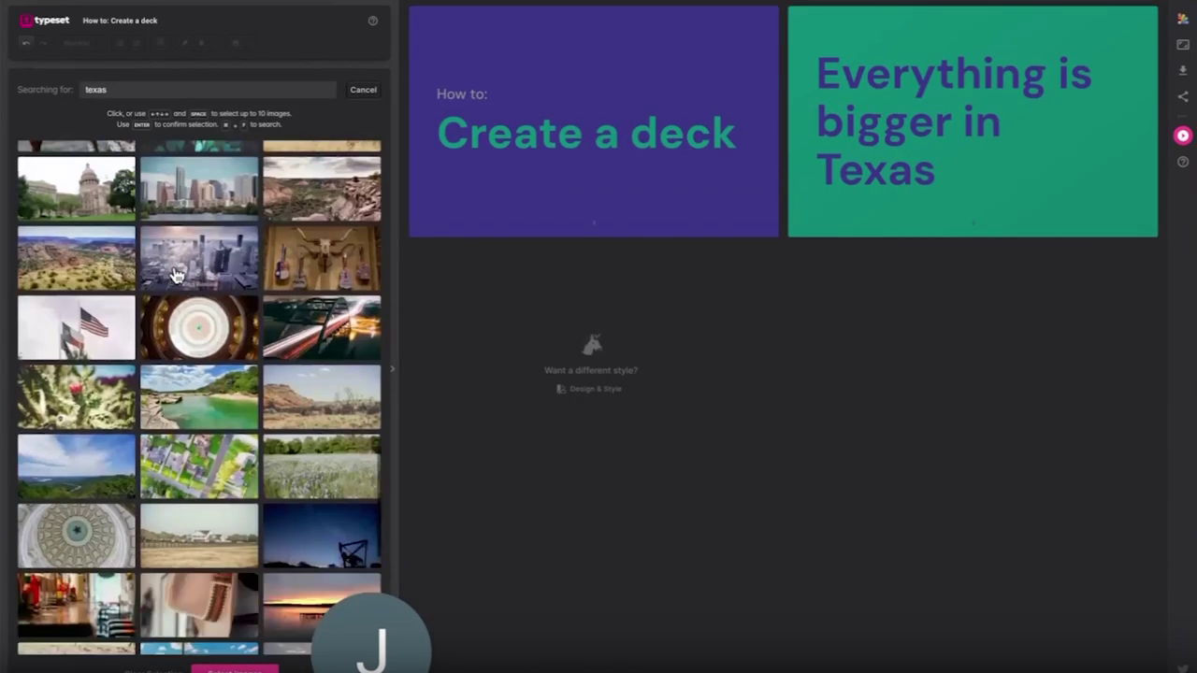
{"action": "left_click", "coordinate": [201, 441]}
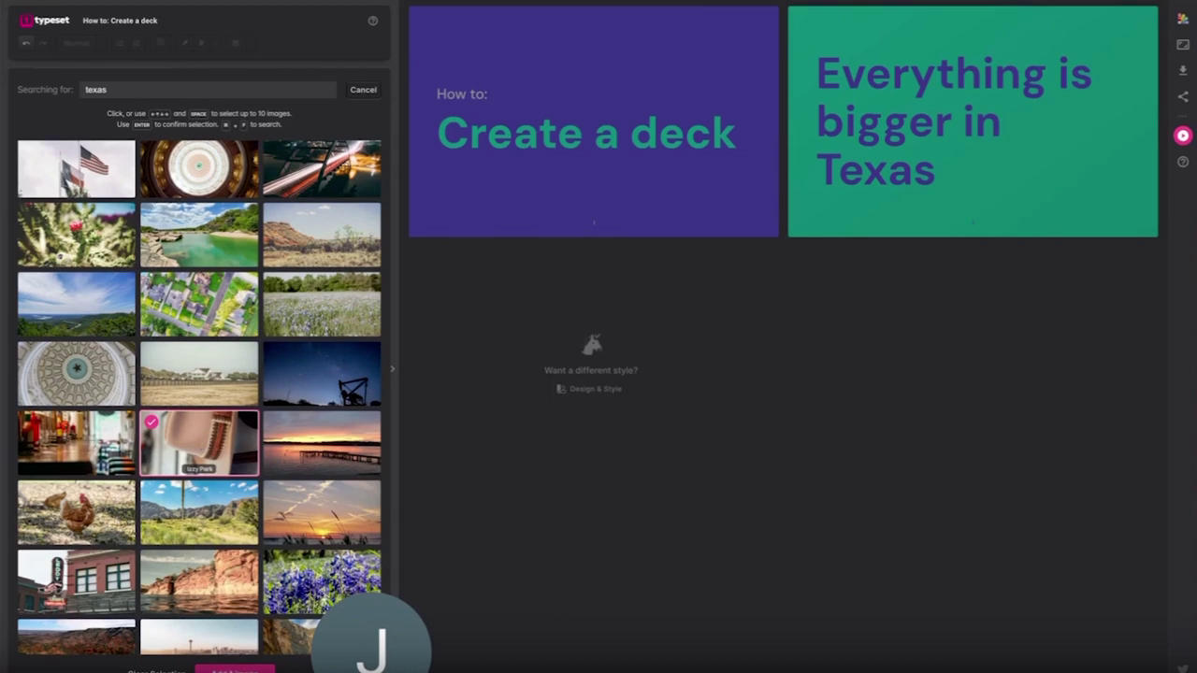
{"action": "left_click", "coordinate": [235, 669]}
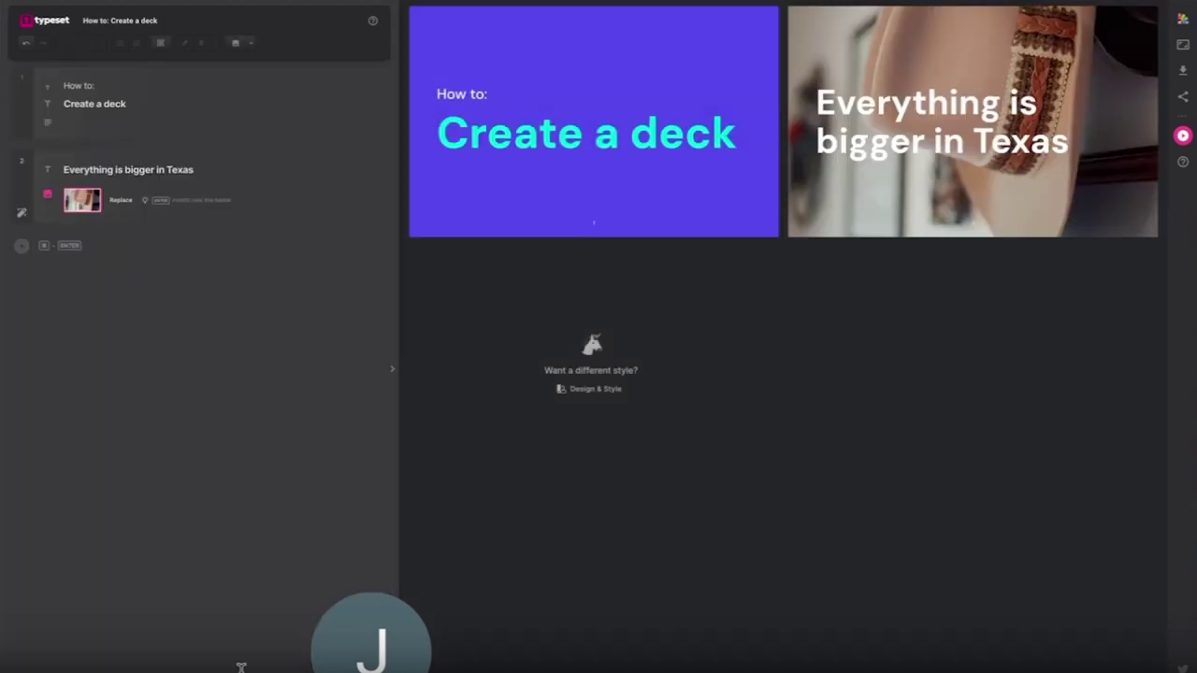
Add a third slide containing a table of contents.
{"action": "left_click", "coordinate": [89, 221]}
{"action": "key", "text": "super+Return"}
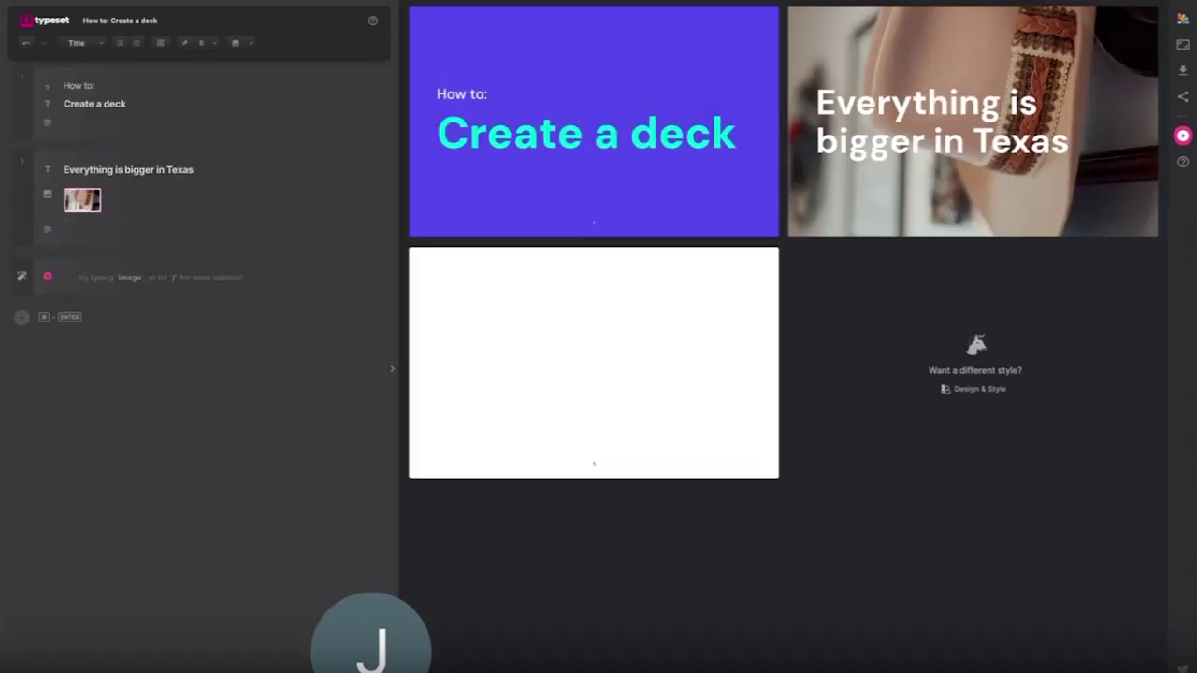
{"action": "type", "text": "con"}
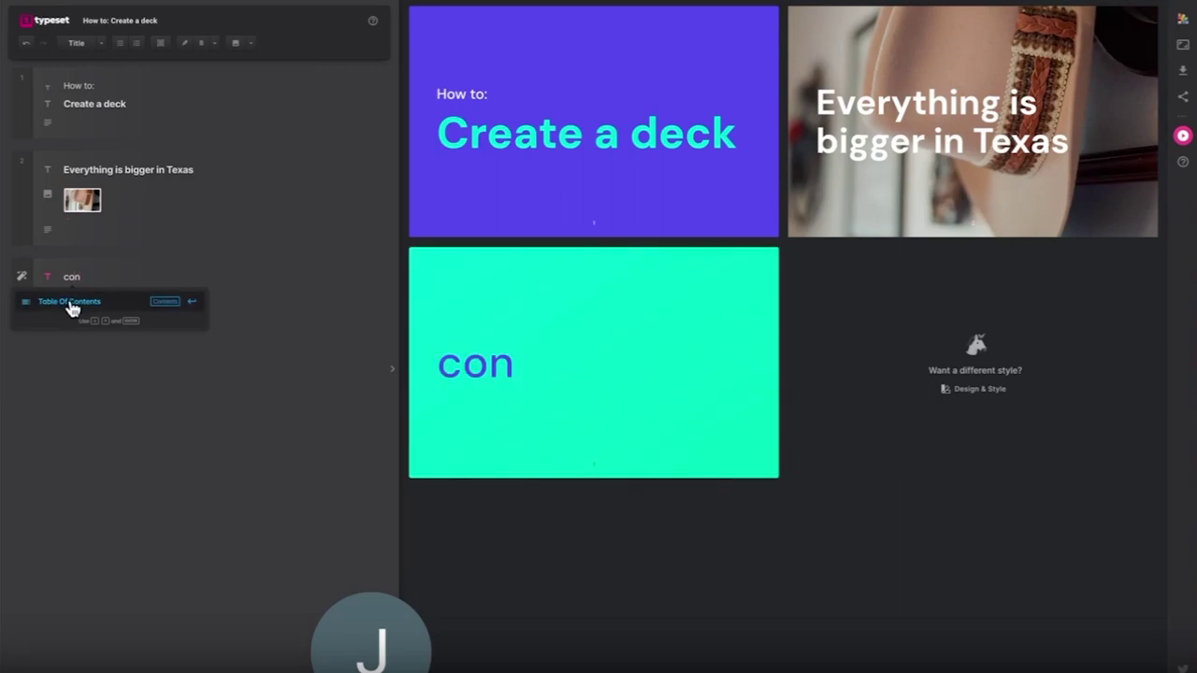
{"action": "left_click", "coordinate": [72, 306]}
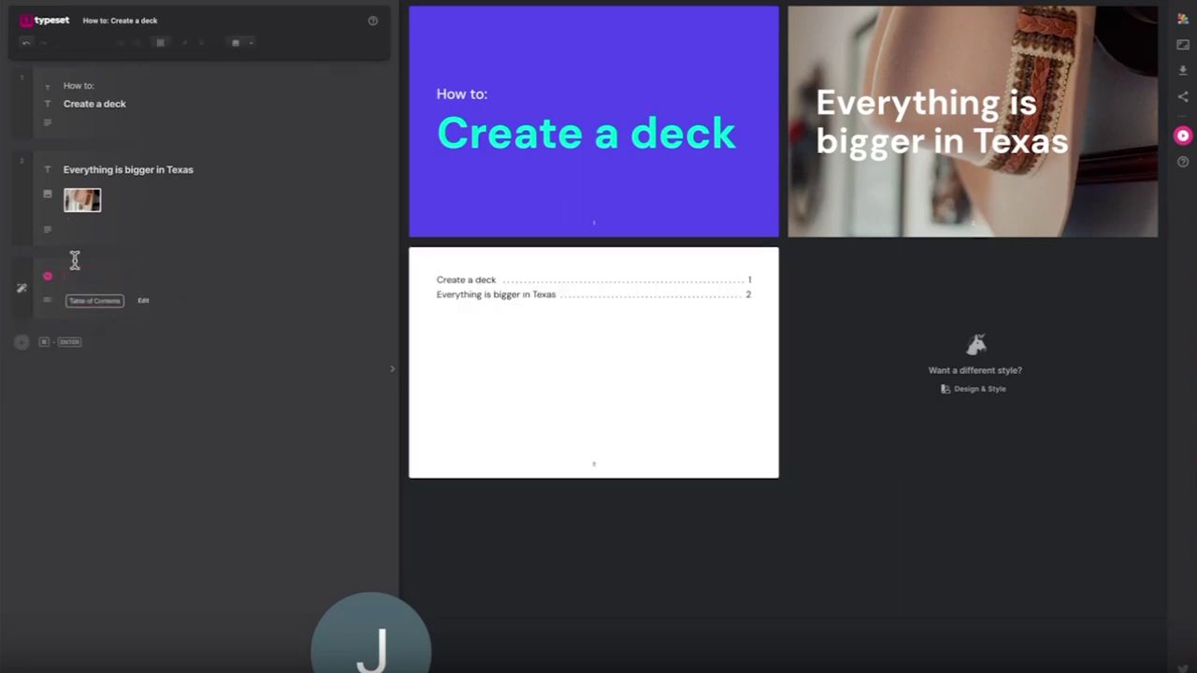
Head the slide 'Contents' in Title style and begin a blank fourth slide.
{"action": "type", "text": "Contents"}
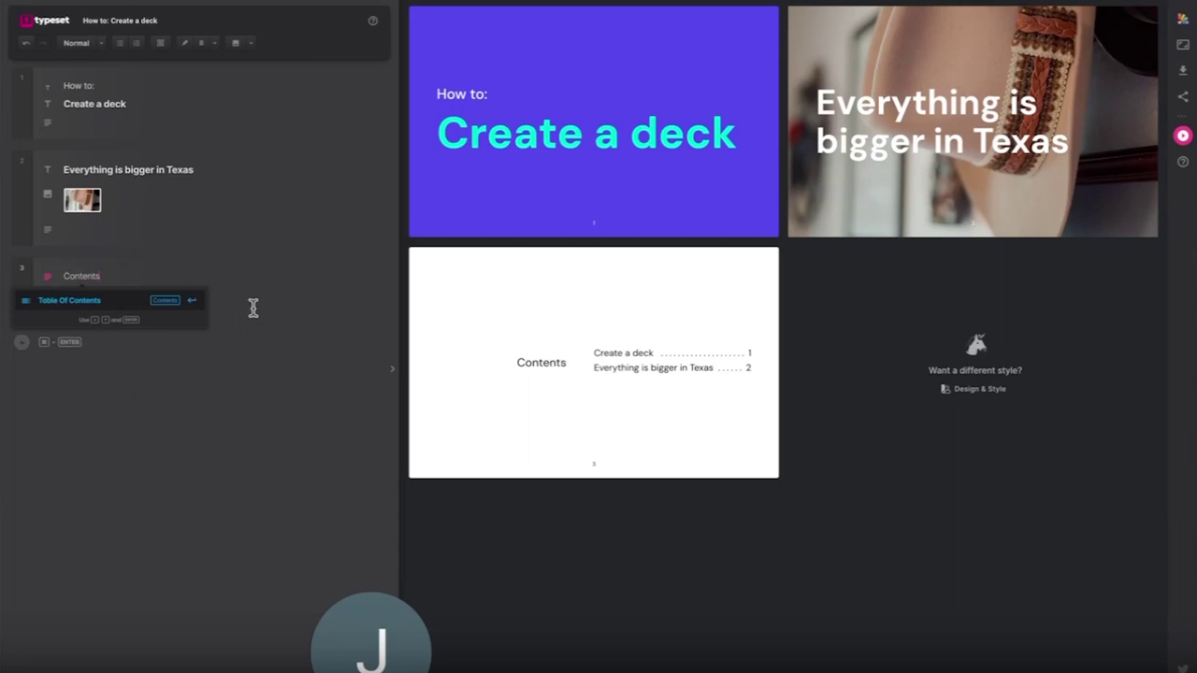
{"action": "key", "text": "Return"}
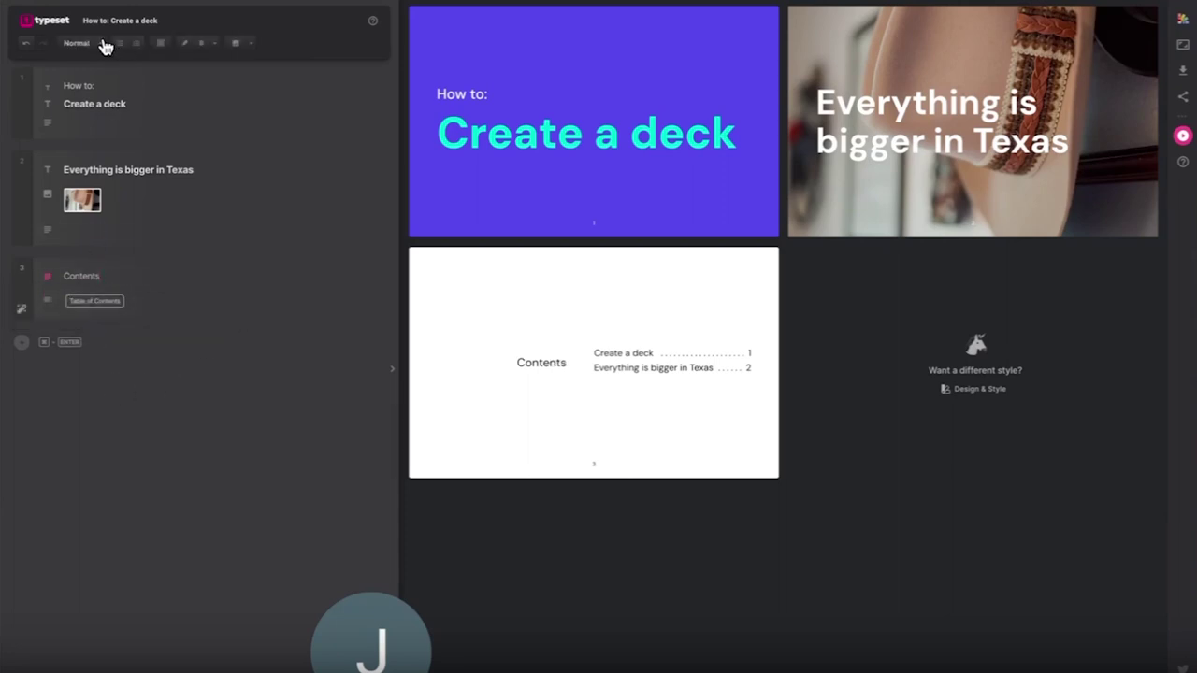
{"action": "left_click", "coordinate": [105, 47]}
{"action": "left_click", "coordinate": [84, 59]}
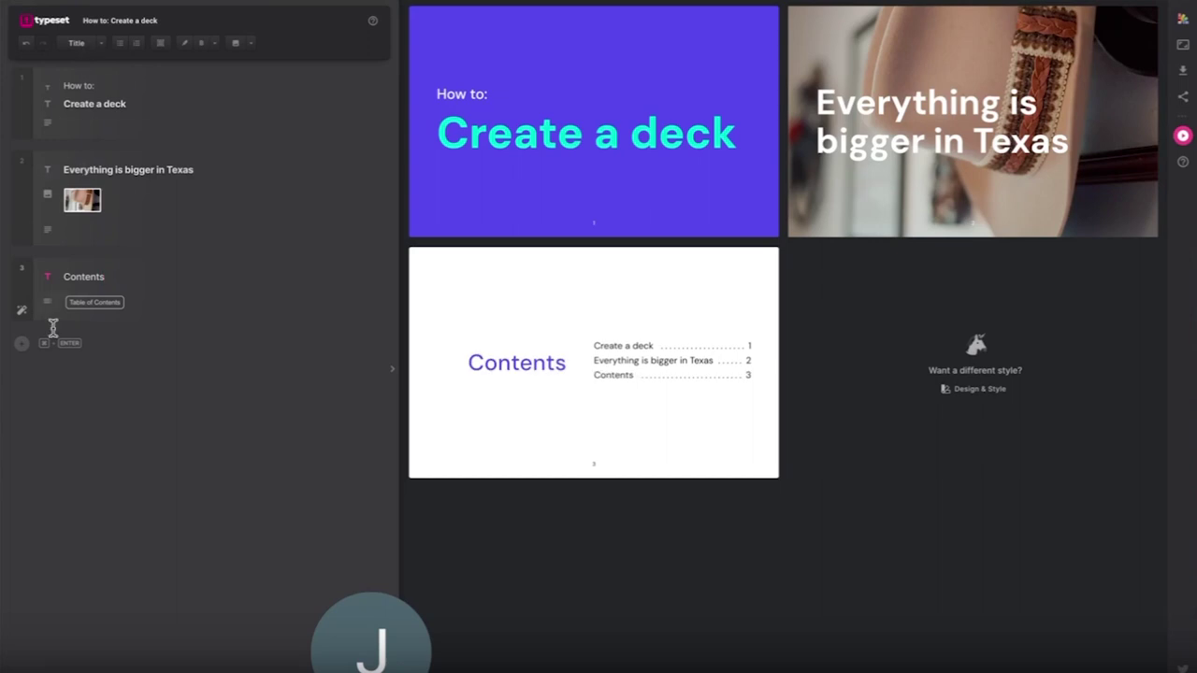
{"action": "key", "text": "super+Return"}
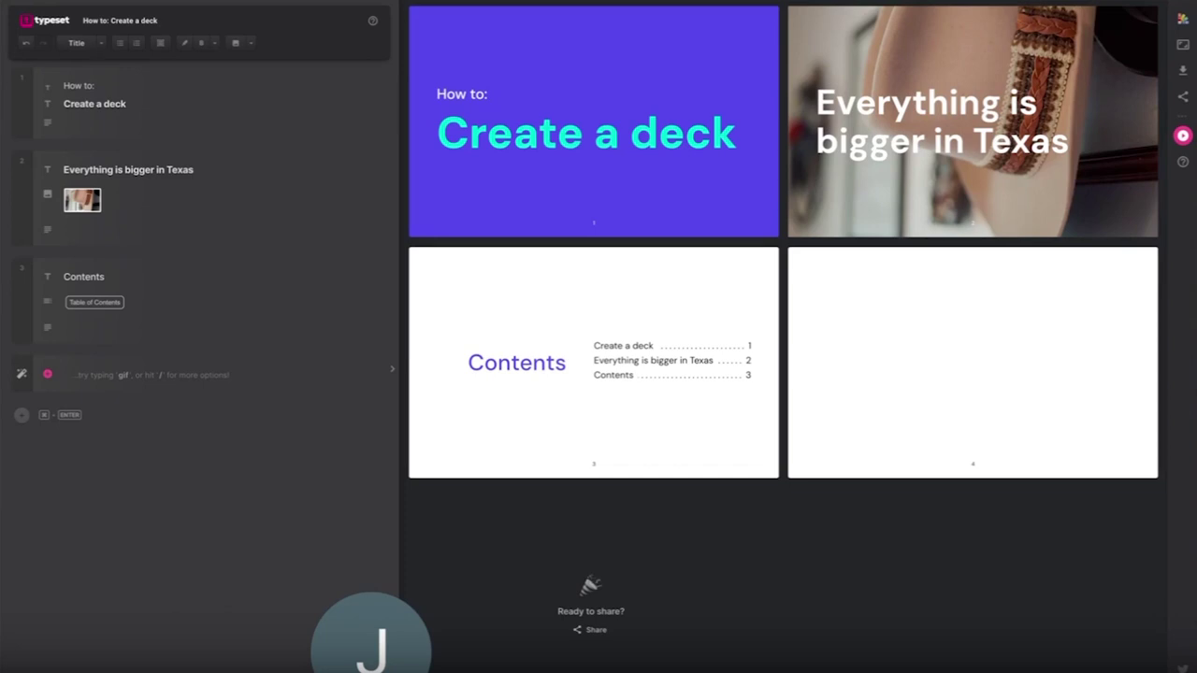
Title slide 4 'The Lone Star State' and insert two AI-written paragraphs about Texas.
{"action": "type", "text": "The Lone Star State"}
{"action": "key", "text": "Return"}
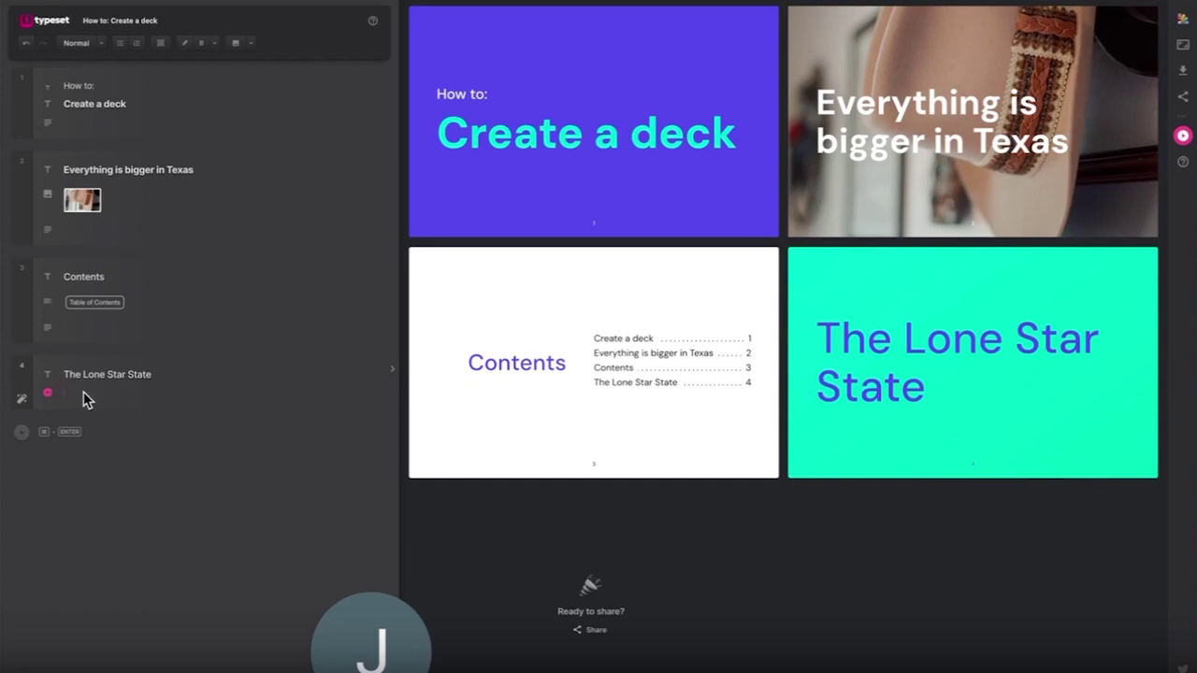
{"action": "key", "text": "Tab"}
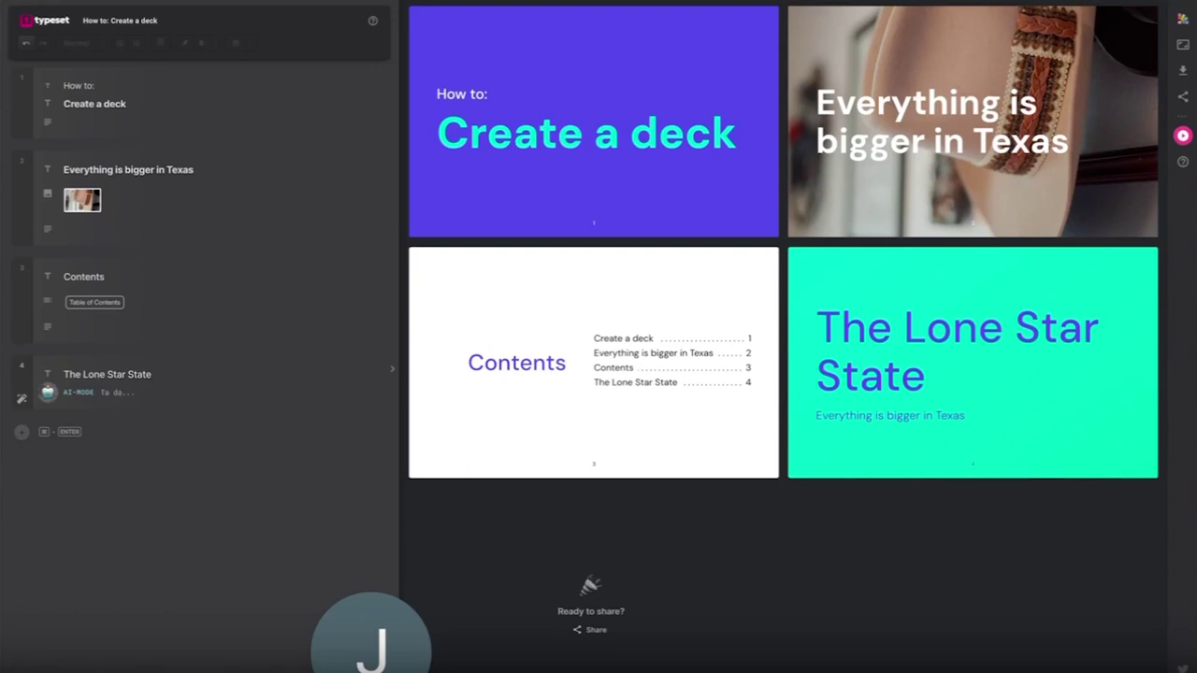
{"action": "left_click", "coordinate": [203, 596]}
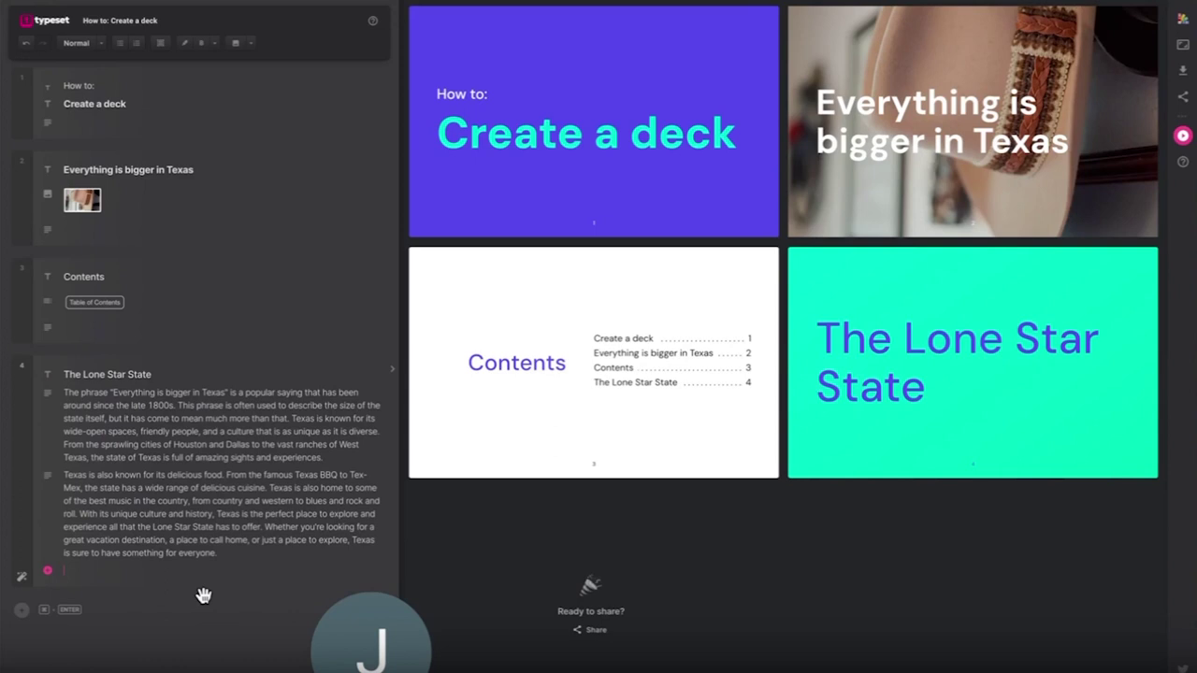
Search online images for 'texas' and add the longhorn photo to slide 4.
{"action": "type", "text": "ima"}
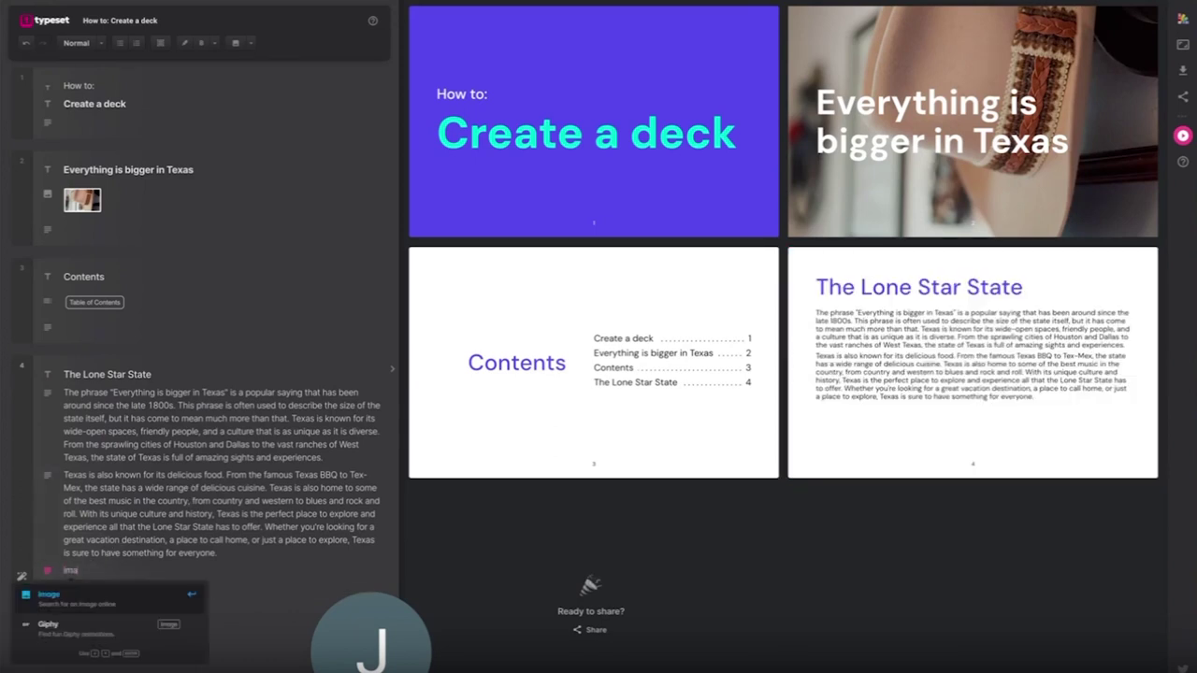
{"action": "left_click", "coordinate": [49, 595]}
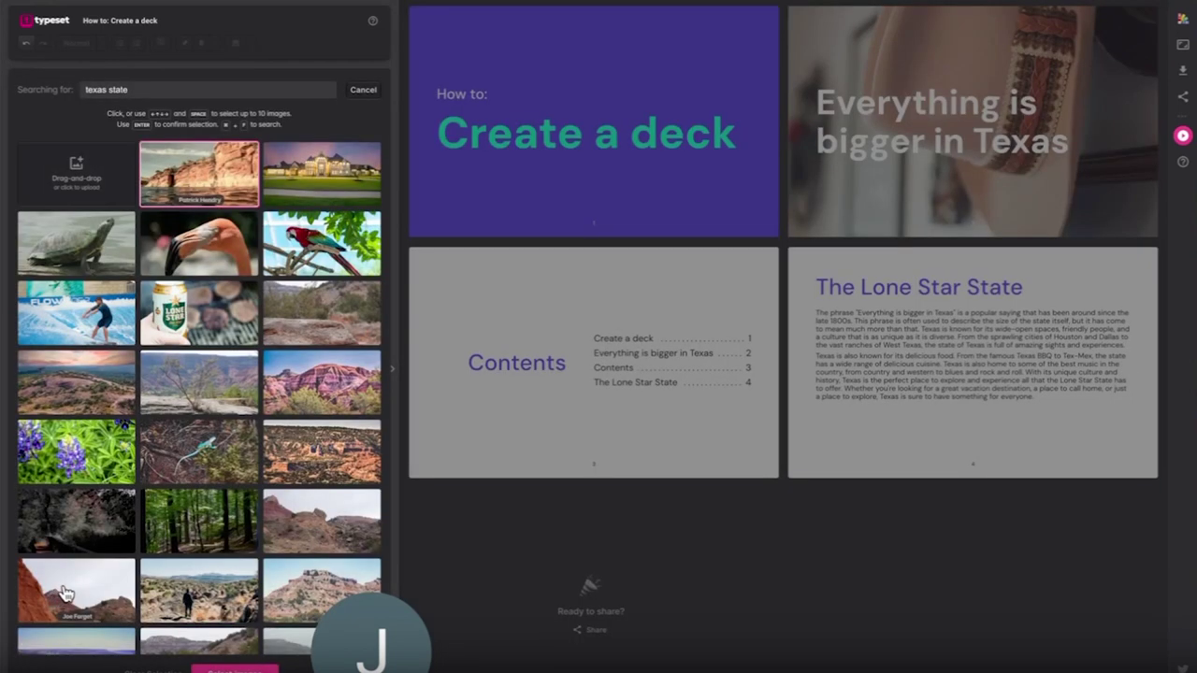
{"action": "double_click", "coordinate": [106, 86]}
{"action": "key", "text": "BackSpace"}
{"action": "left_click", "coordinate": [93, 361]}
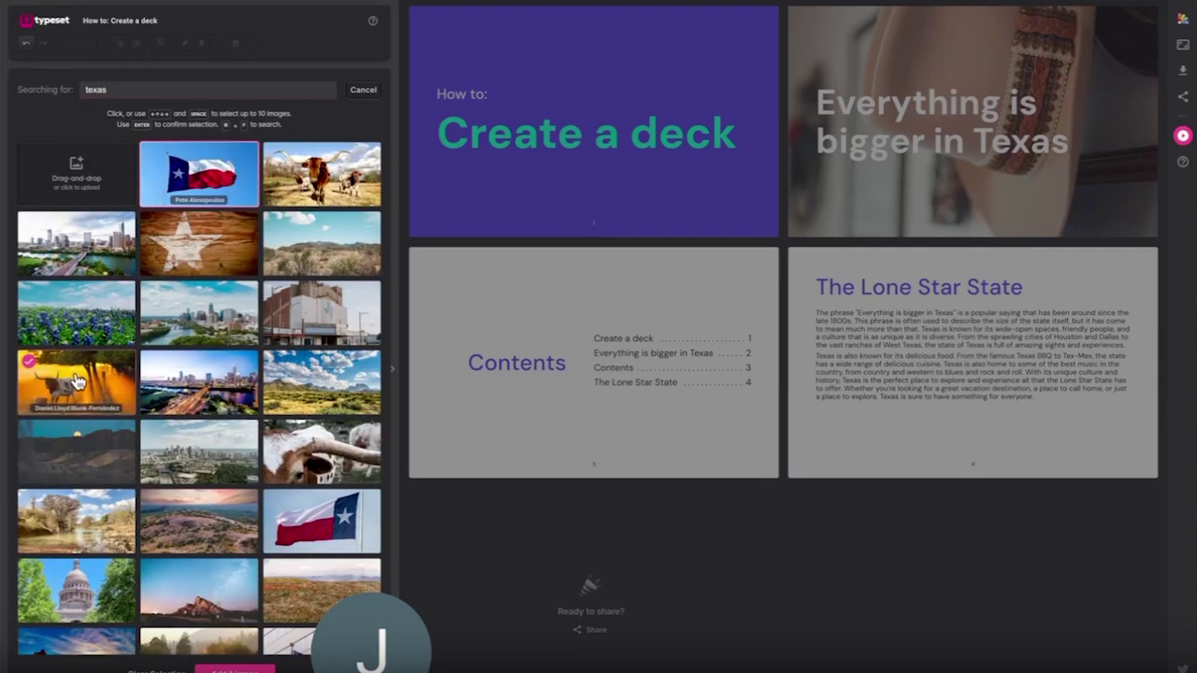
{"action": "left_click", "coordinate": [224, 663]}
Cycle slide 4 to a text-left, photo-right layout and reposition the photo so the longhorn shows.
{"action": "mouse_move", "coordinate": [1004, 286]}
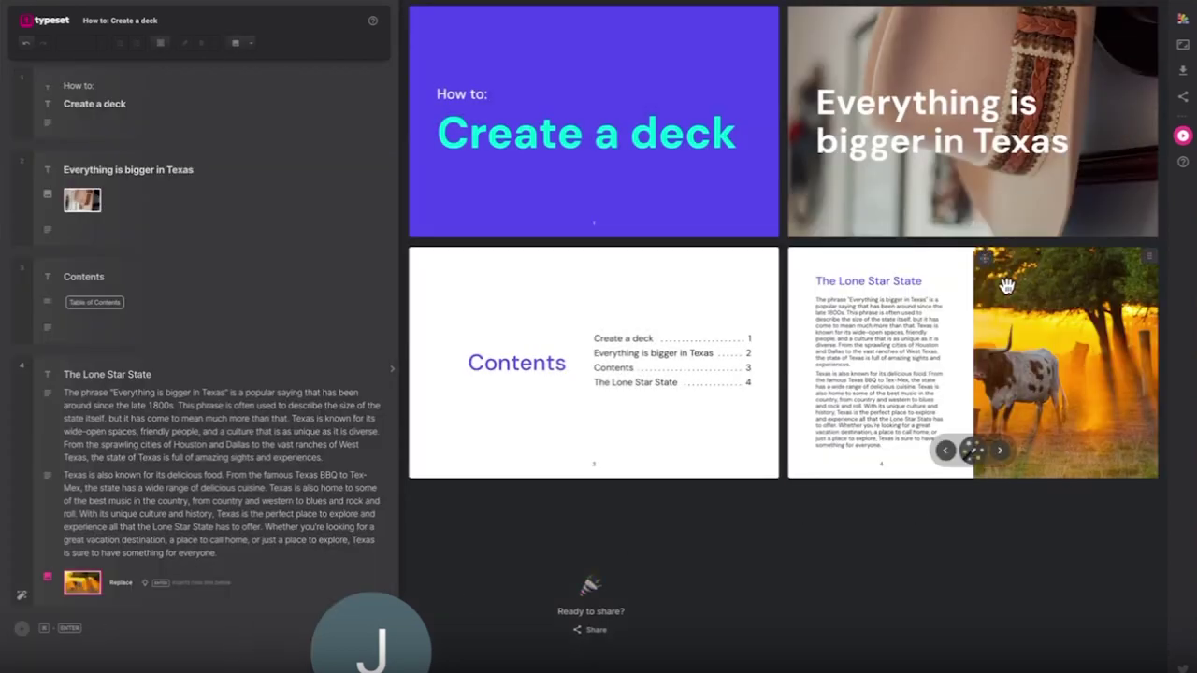
{"action": "left_click", "coordinate": [1002, 454]}
{"action": "left_click", "coordinate": [1001, 455]}
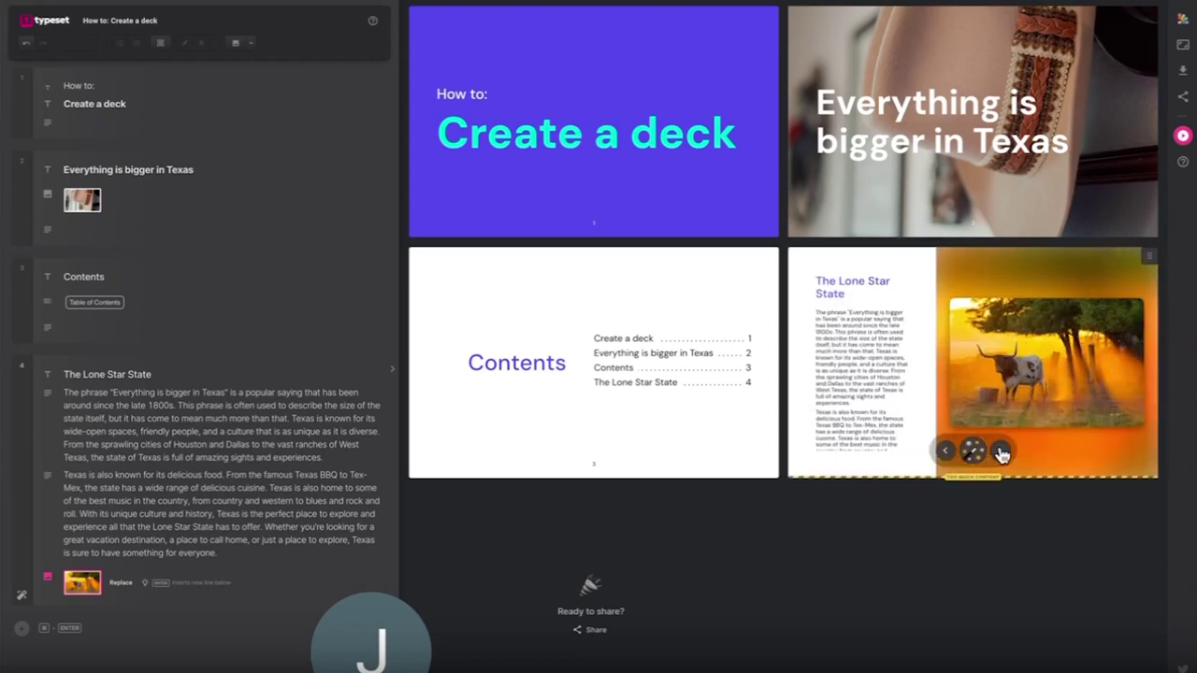
{"action": "left_click", "coordinate": [1001, 454]}
{"action": "left_click", "coordinate": [1001, 455]}
{"action": "left_click", "coordinate": [1002, 454]}
{"action": "left_click", "coordinate": [1001, 454]}
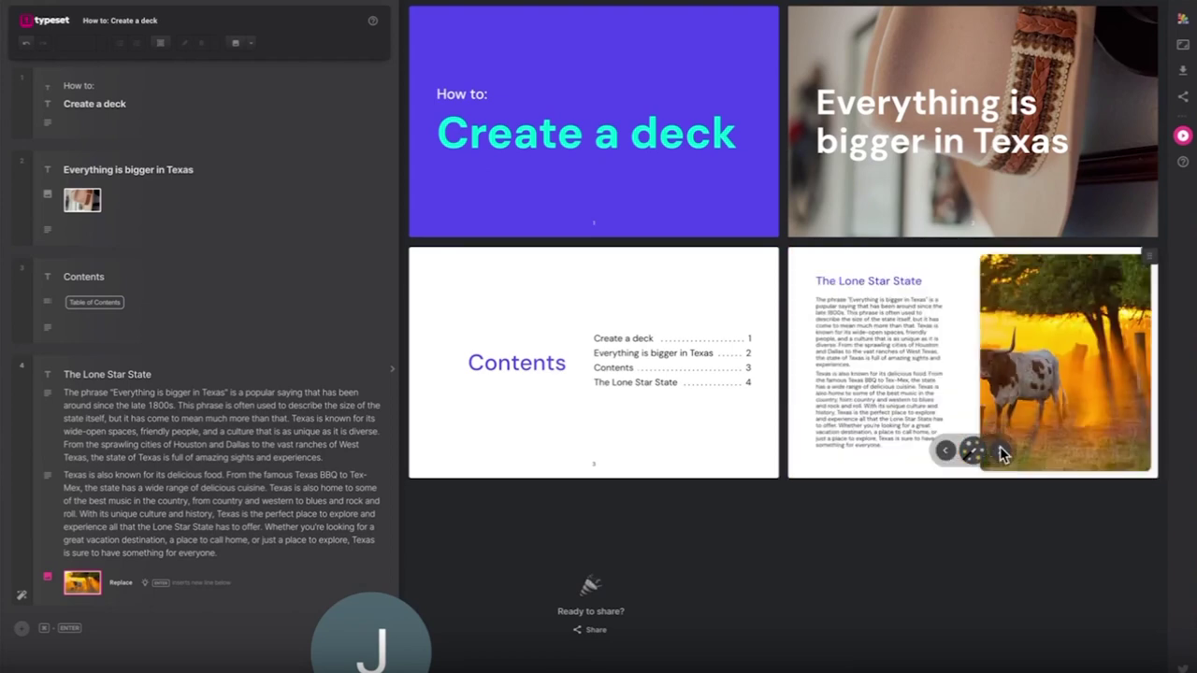
{"action": "left_click", "coordinate": [1001, 454]}
{"action": "left_click", "coordinate": [1001, 455]}
{"action": "left_click", "coordinate": [1001, 454]}
{"action": "left_click", "coordinate": [1002, 454]}
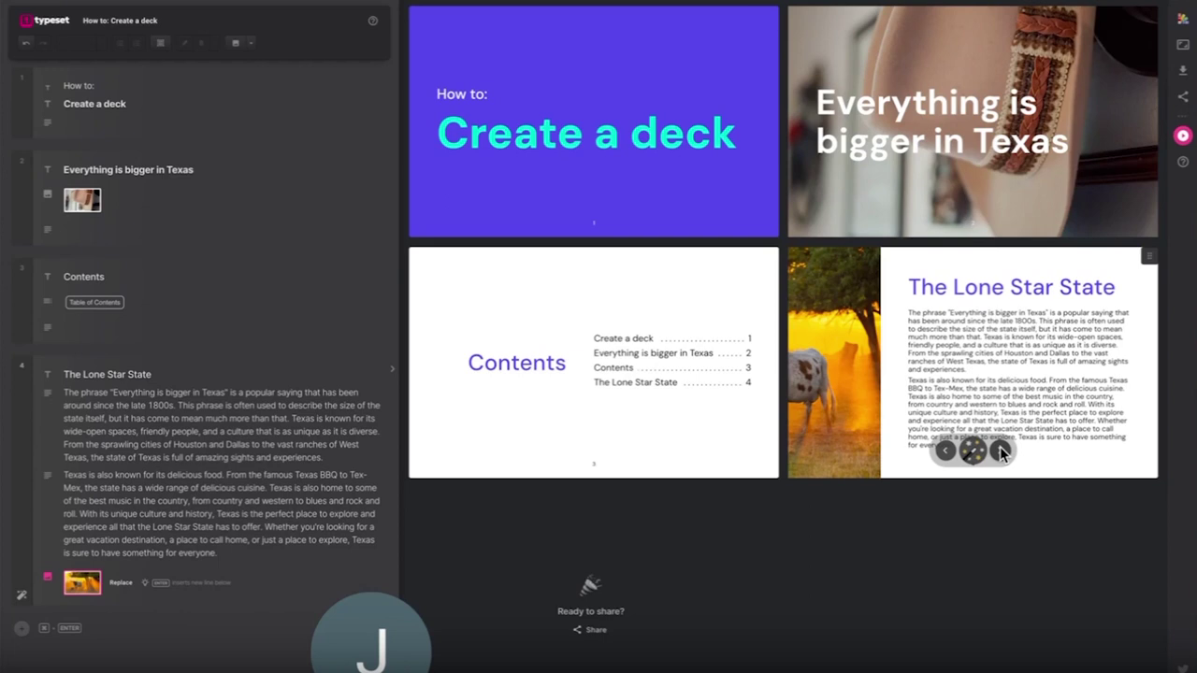
{"action": "left_click", "coordinate": [1001, 454]}
{"action": "left_click_drag", "start_coordinate": [1073, 258], "coordinate": [1171, 328]}
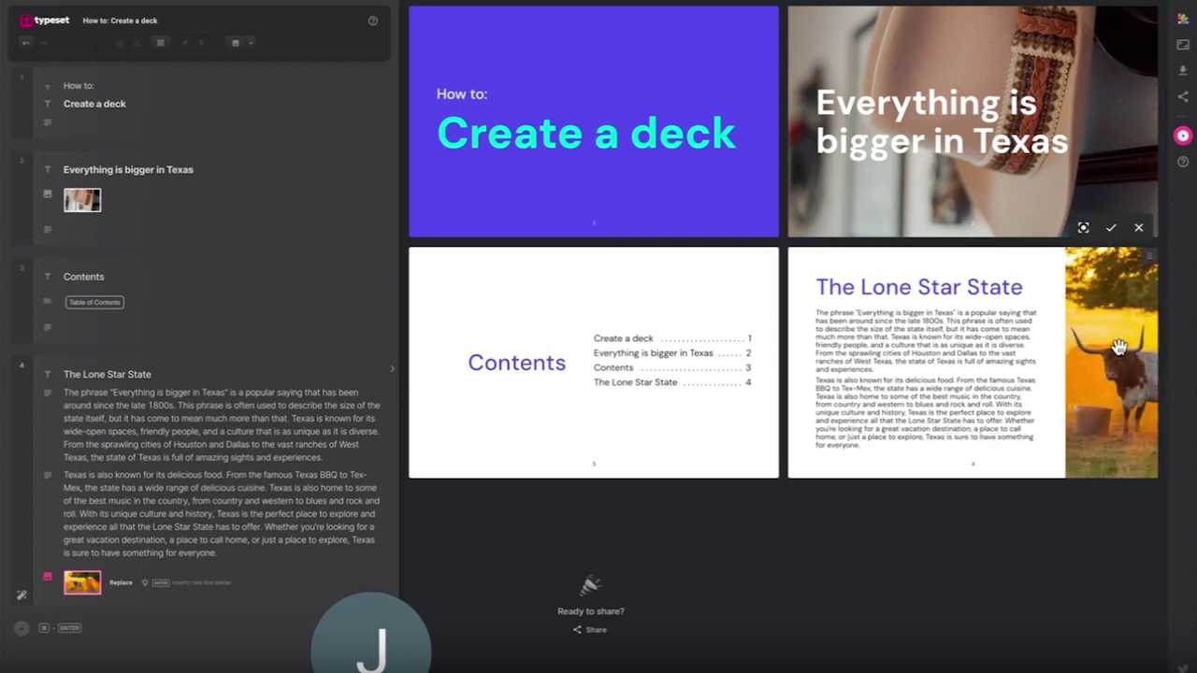
{"action": "left_click", "coordinate": [1111, 228]}
Switch slide 4 to two-column text and split the first paragraph after '1800s.'.
{"action": "left_click", "coordinate": [972, 451]}
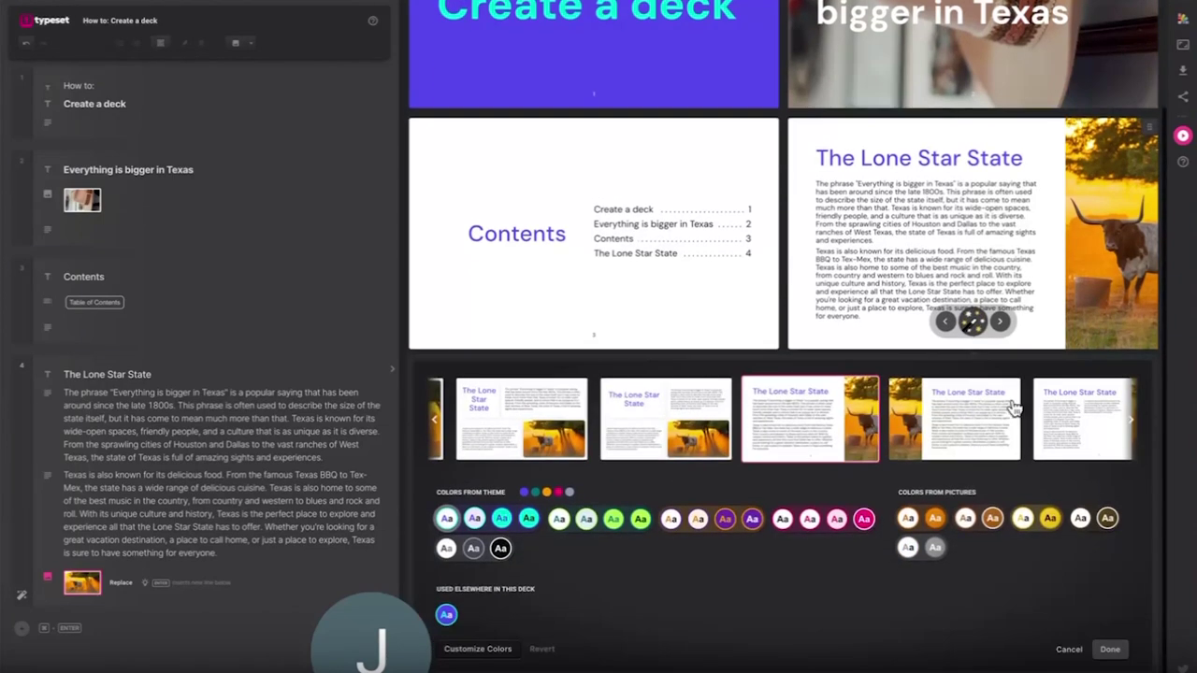
{"action": "left_click", "coordinate": [1040, 435]}
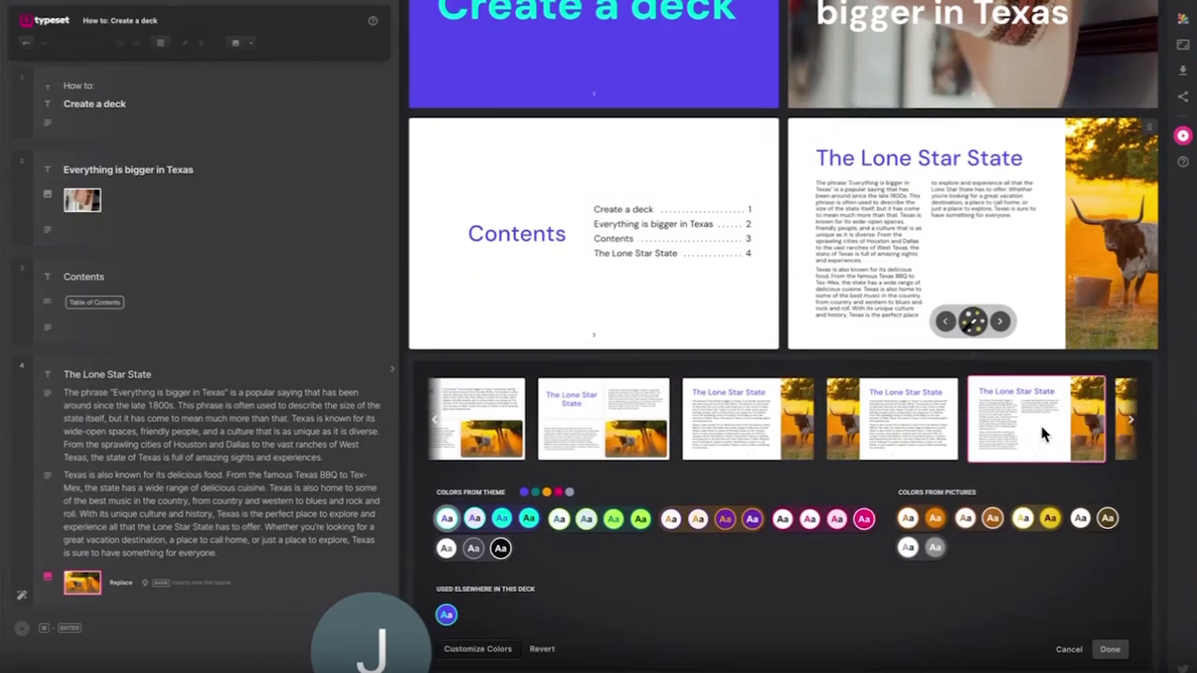
{"action": "left_click", "coordinate": [177, 404]}
{"action": "key", "text": "Return"}
Bold slide 4's opening sentence and start a blank slide 5 after it.
{"action": "left_click_drag", "start_coordinate": [174, 405], "coordinate": [63, 397]}
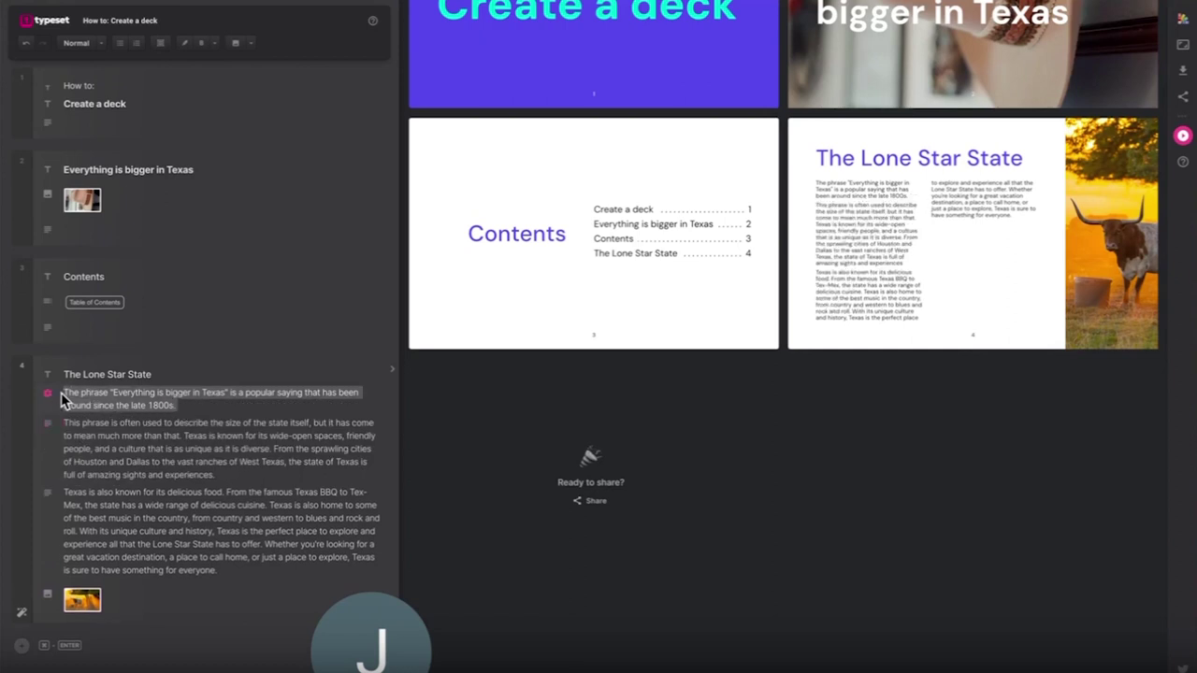
{"action": "left_click", "coordinate": [202, 43]}
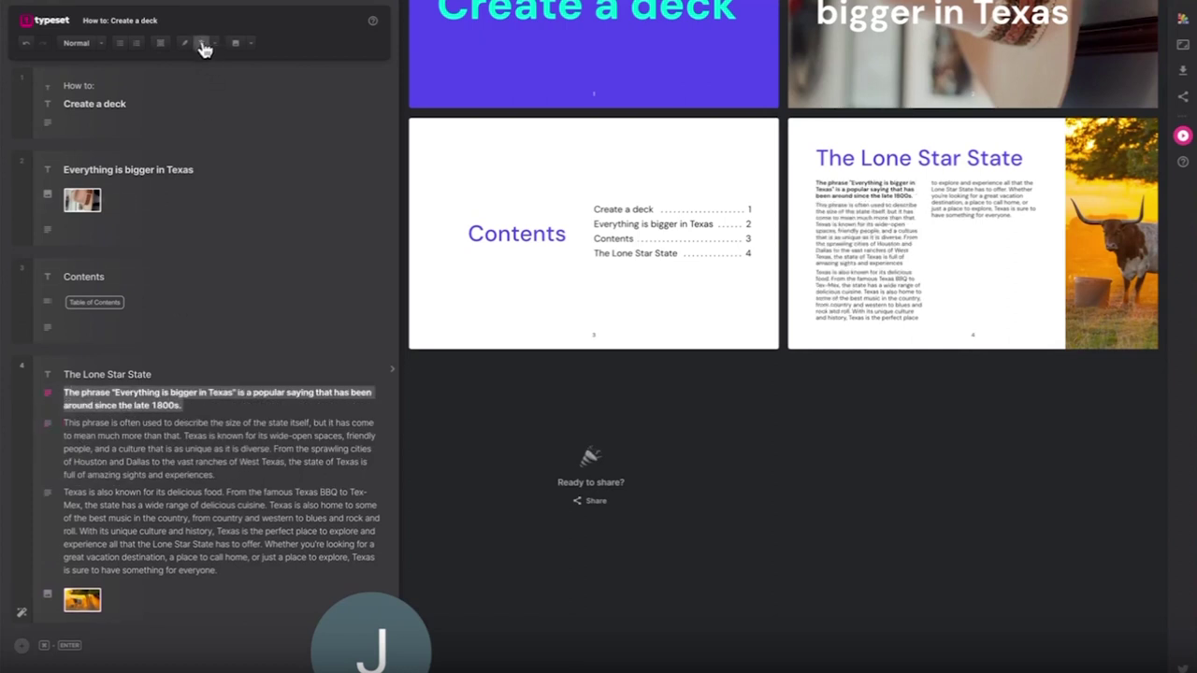
{"action": "left_click", "coordinate": [73, 624]}
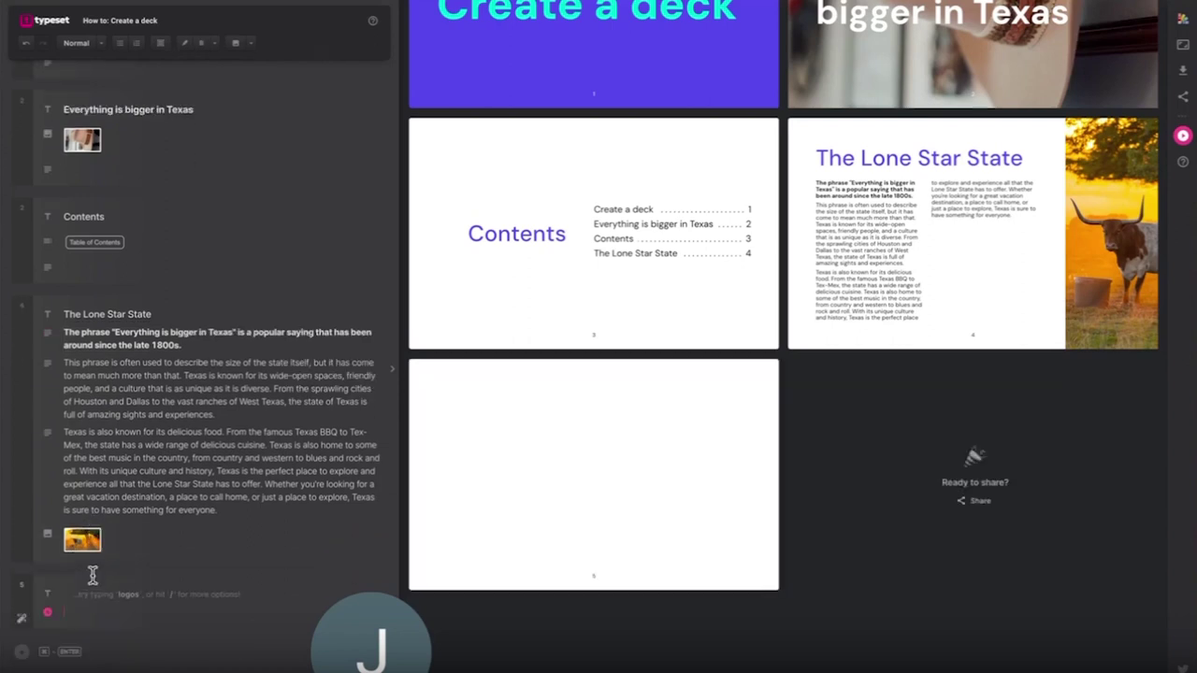
{"action": "scroll", "coordinate": [92, 575], "scroll_direction": "up", "scroll_amount": 1}
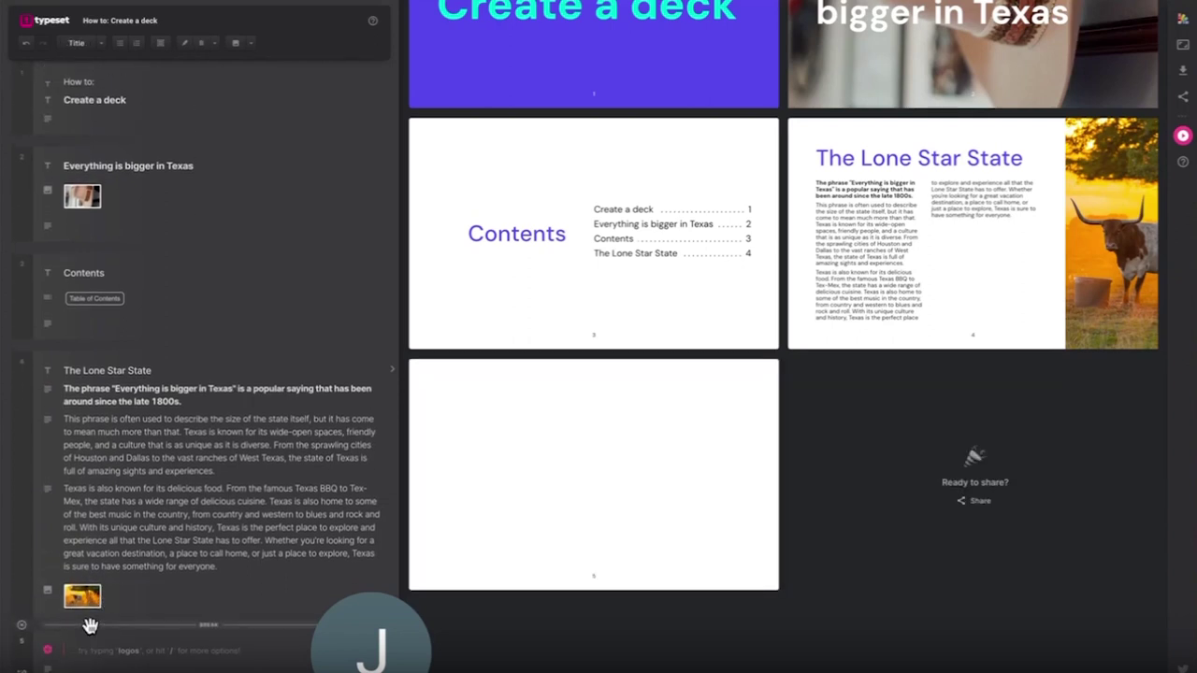
Add seven Texas photos to slide 5: longhorns, carved star, skylines, sunsets and a storefront street.
{"action": "type", "text": "ima"}
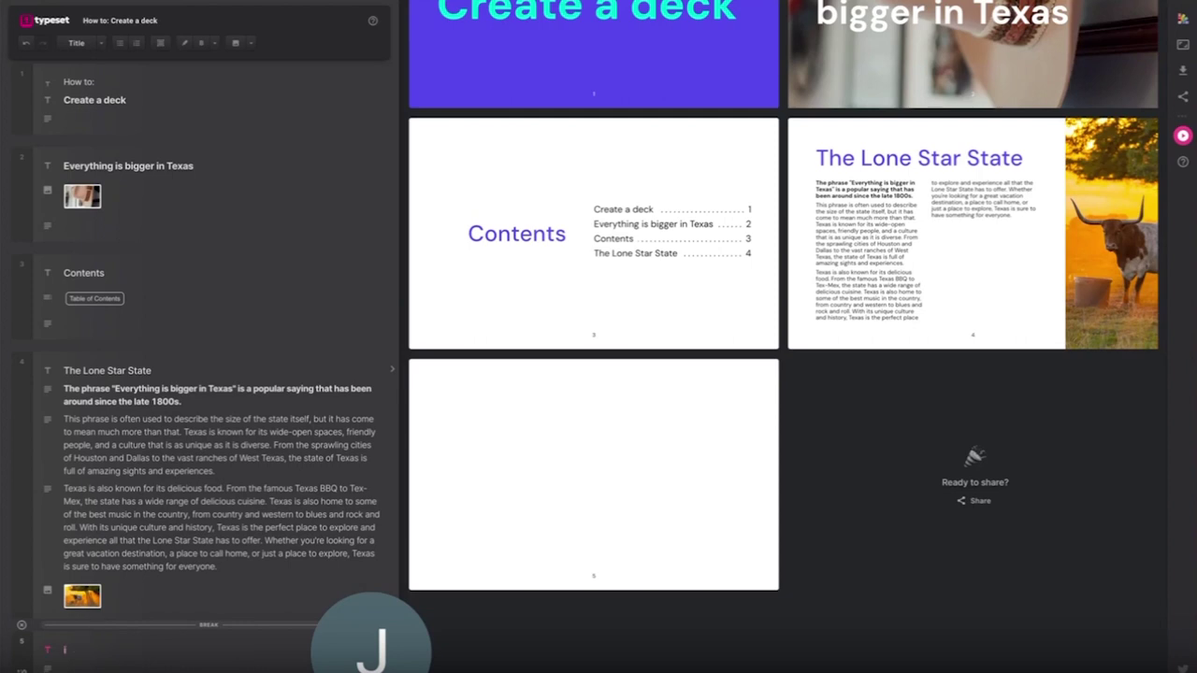
{"action": "left_click", "coordinate": [53, 574]}
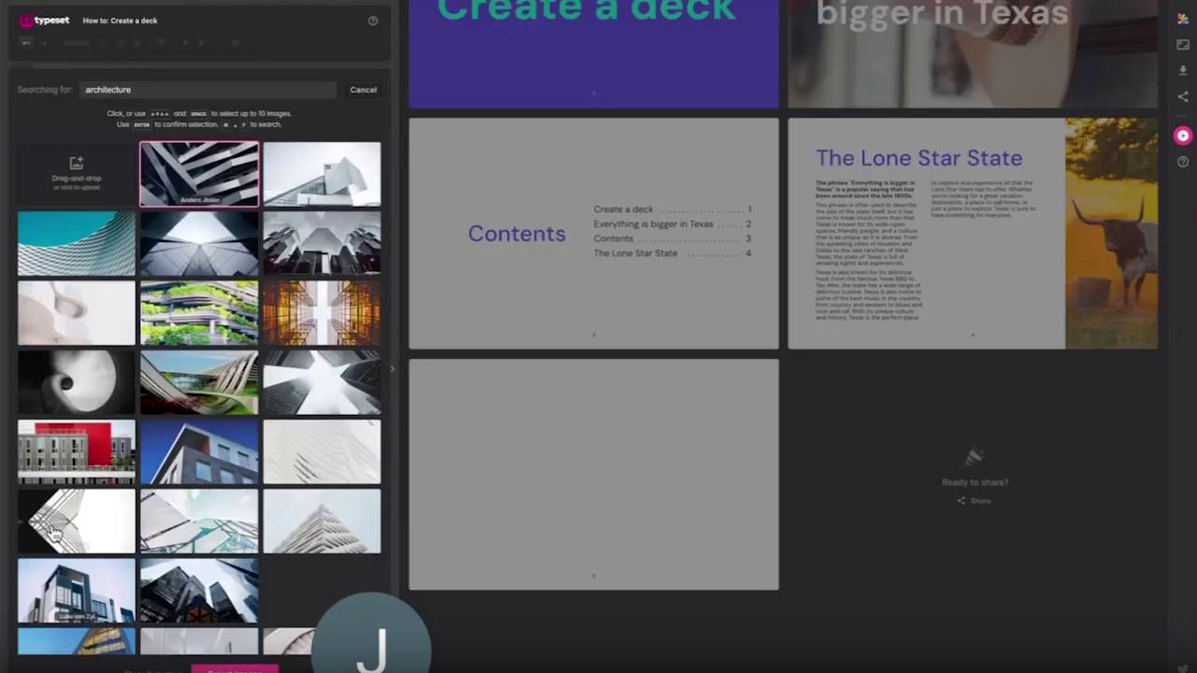
{"action": "left_click_drag", "start_coordinate": [139, 87], "coordinate": [91, 89]}
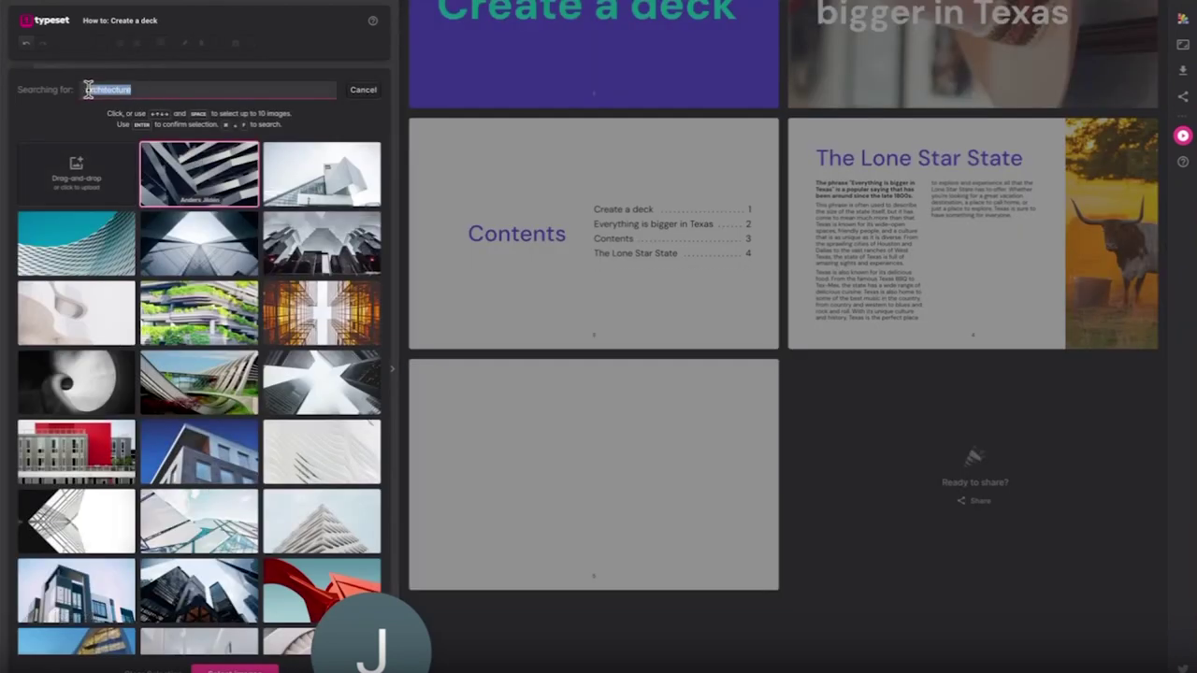
{"action": "type", "text": "texas"}
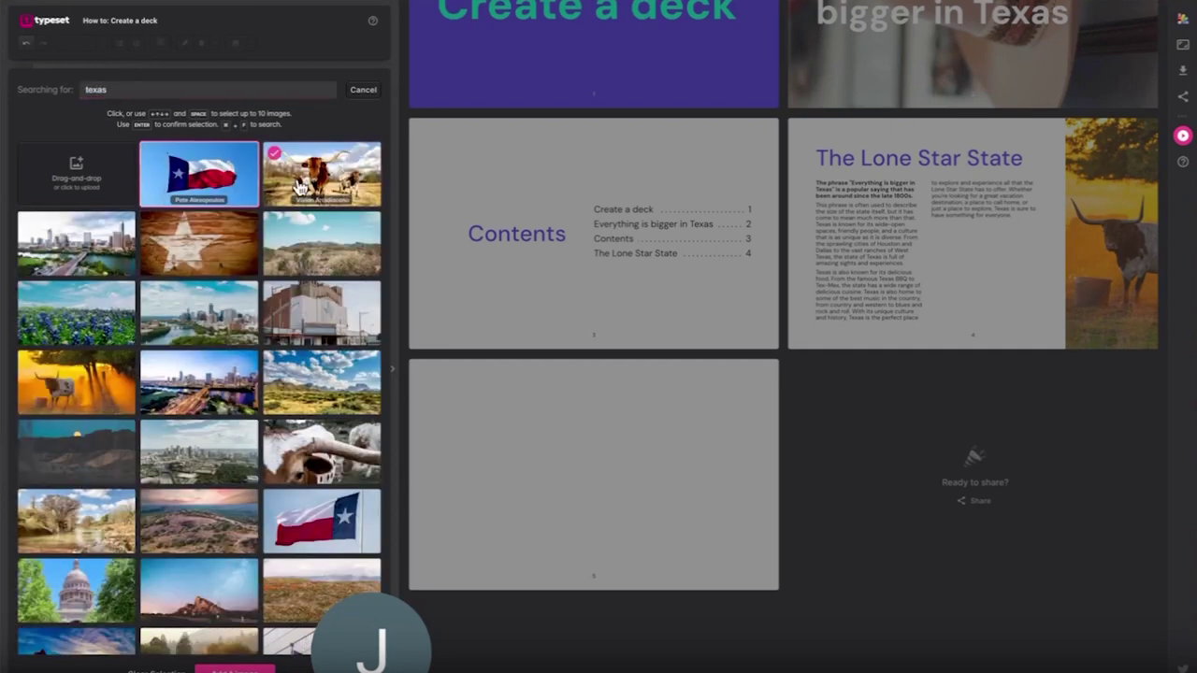
{"action": "left_click", "coordinate": [303, 185]}
{"action": "left_click", "coordinate": [195, 241]}
{"action": "left_click", "coordinate": [178, 381]}
{"action": "scroll", "coordinate": [169, 468], "scroll_direction": "down", "scroll_amount": 1}
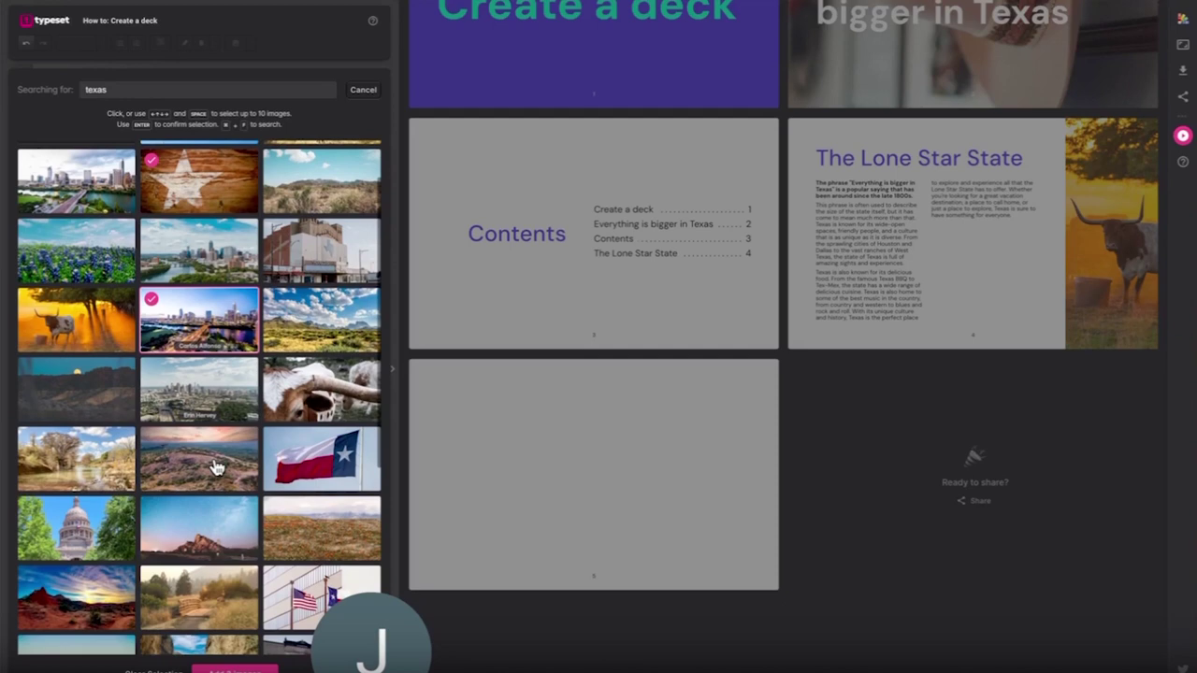
{"action": "left_click", "coordinate": [81, 558]}
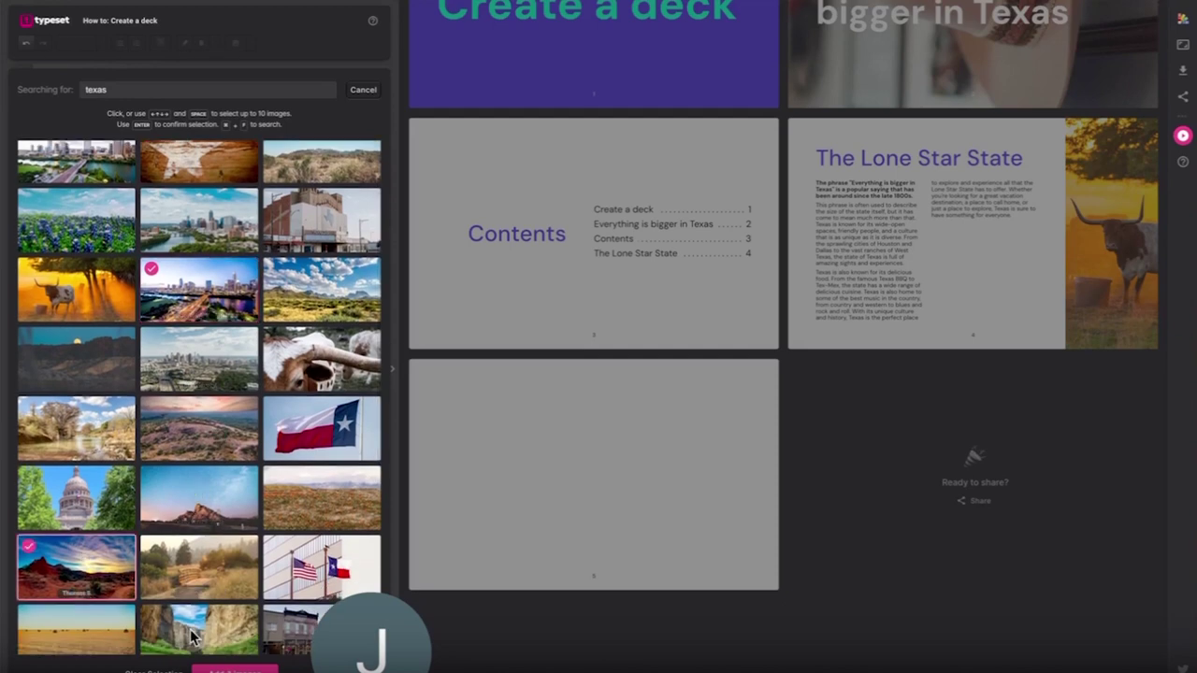
{"action": "left_click", "coordinate": [299, 629]}
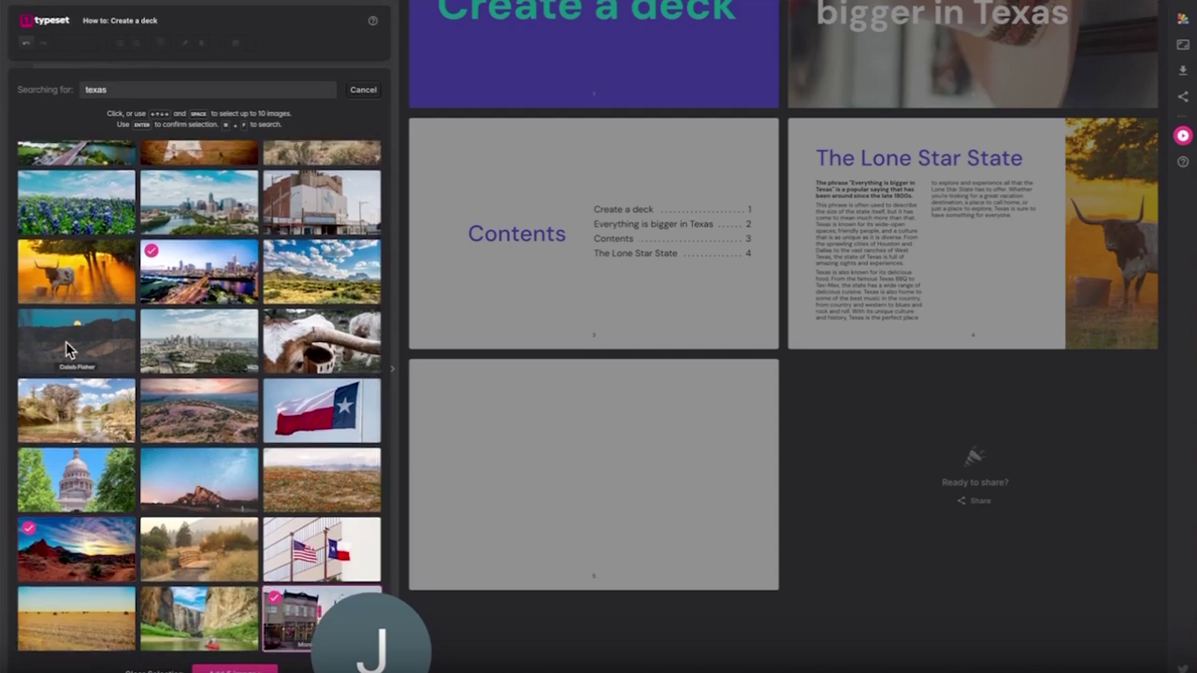
{"action": "left_click", "coordinate": [66, 341]}
{"action": "left_click", "coordinate": [215, 323]}
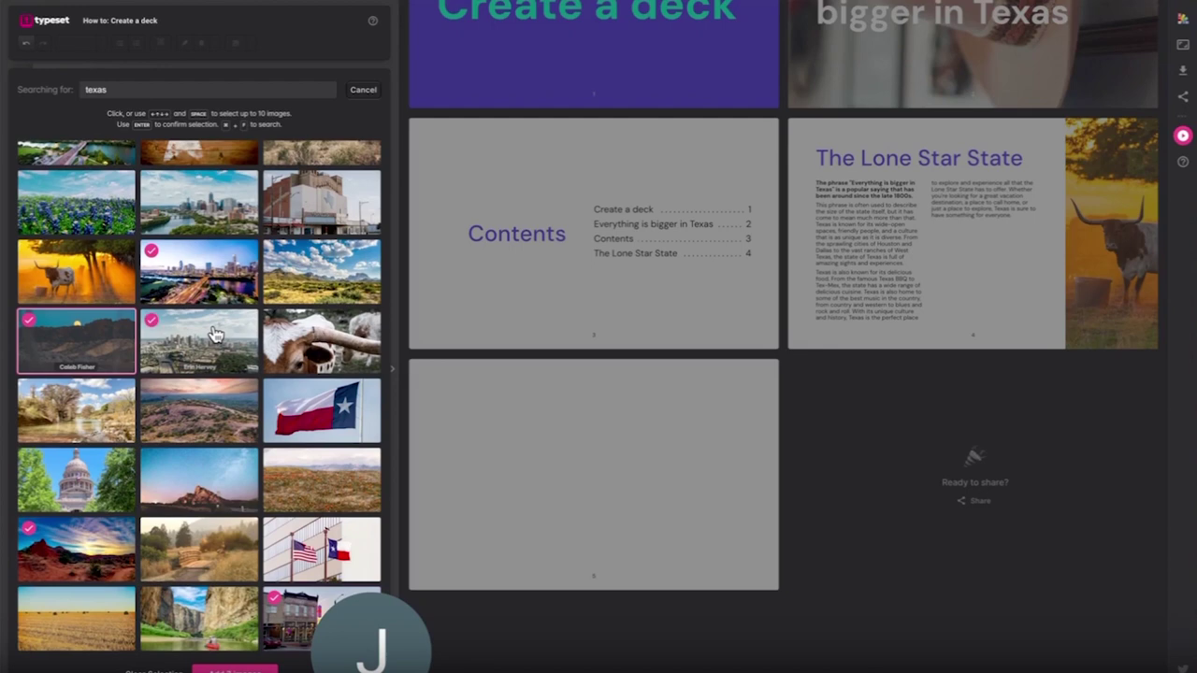
{"action": "left_click", "coordinate": [234, 669]}
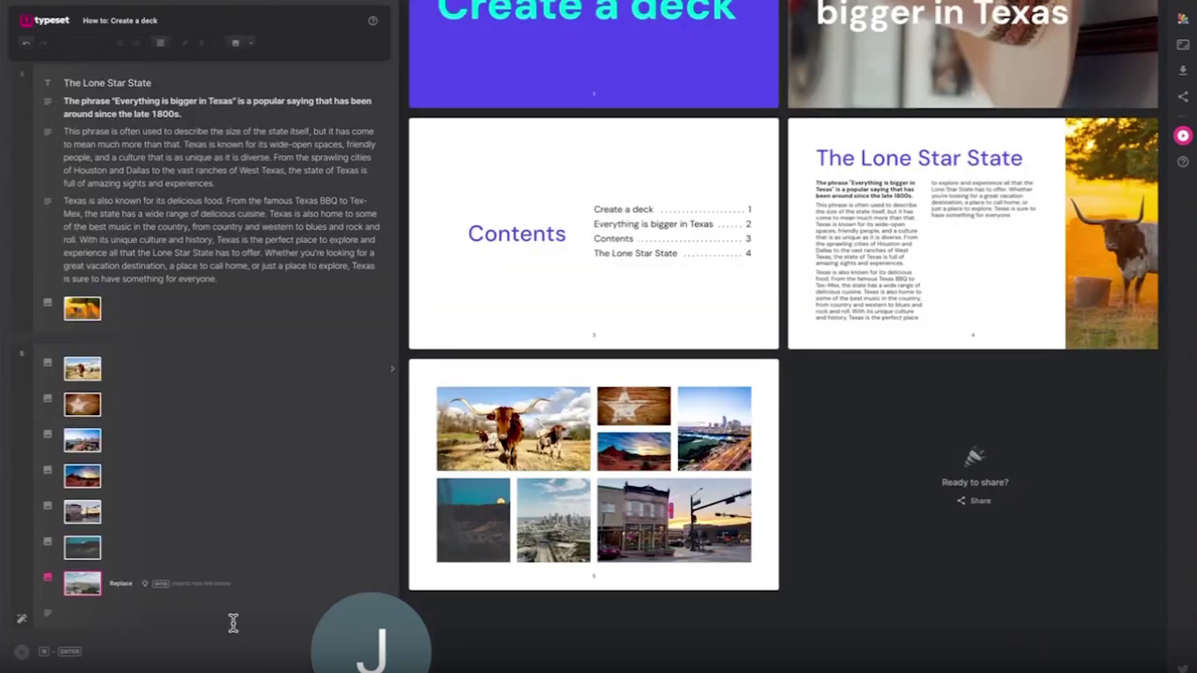
Reframe the bottom-left collage photo and move the city photo into another slot.
{"action": "left_click", "coordinate": [454, 510]}
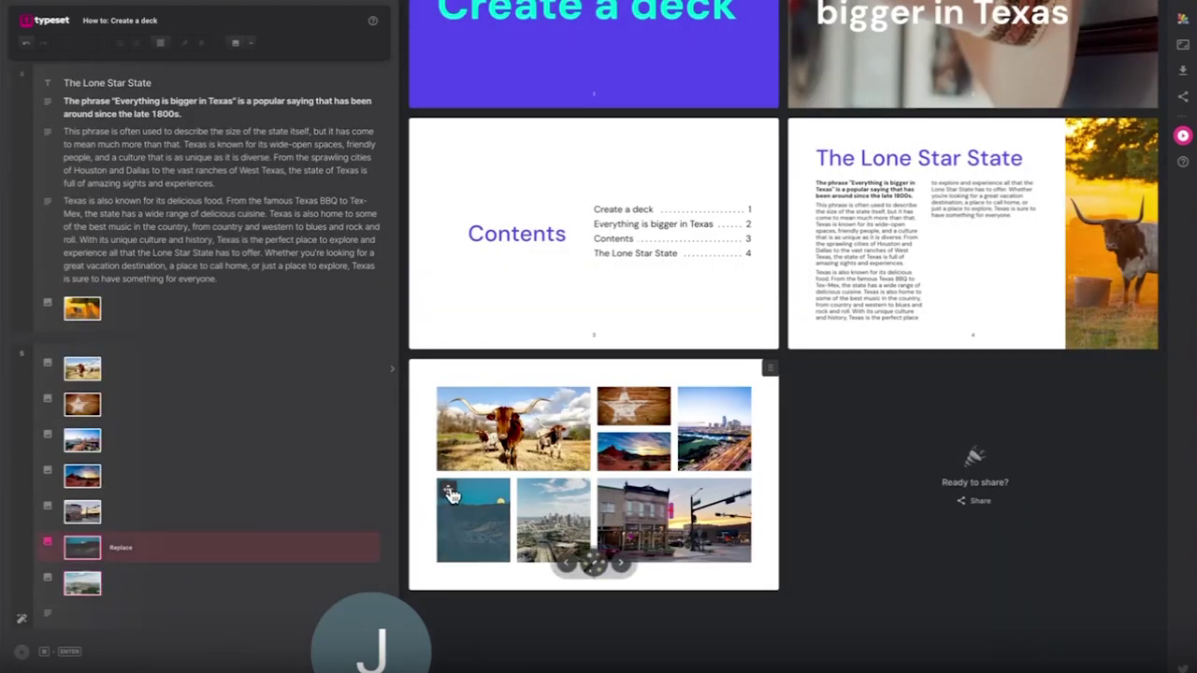
{"action": "left_click", "coordinate": [472, 458]}
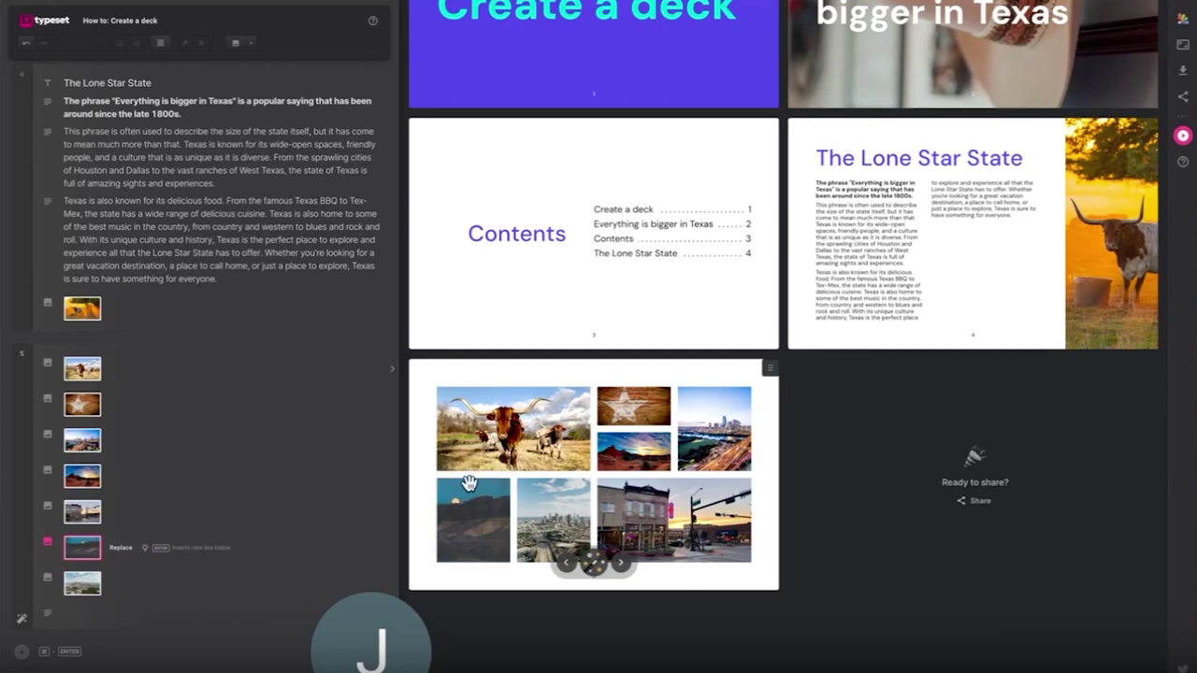
{"action": "left_click_drag", "start_coordinate": [538, 523], "coordinate": [624, 450]}
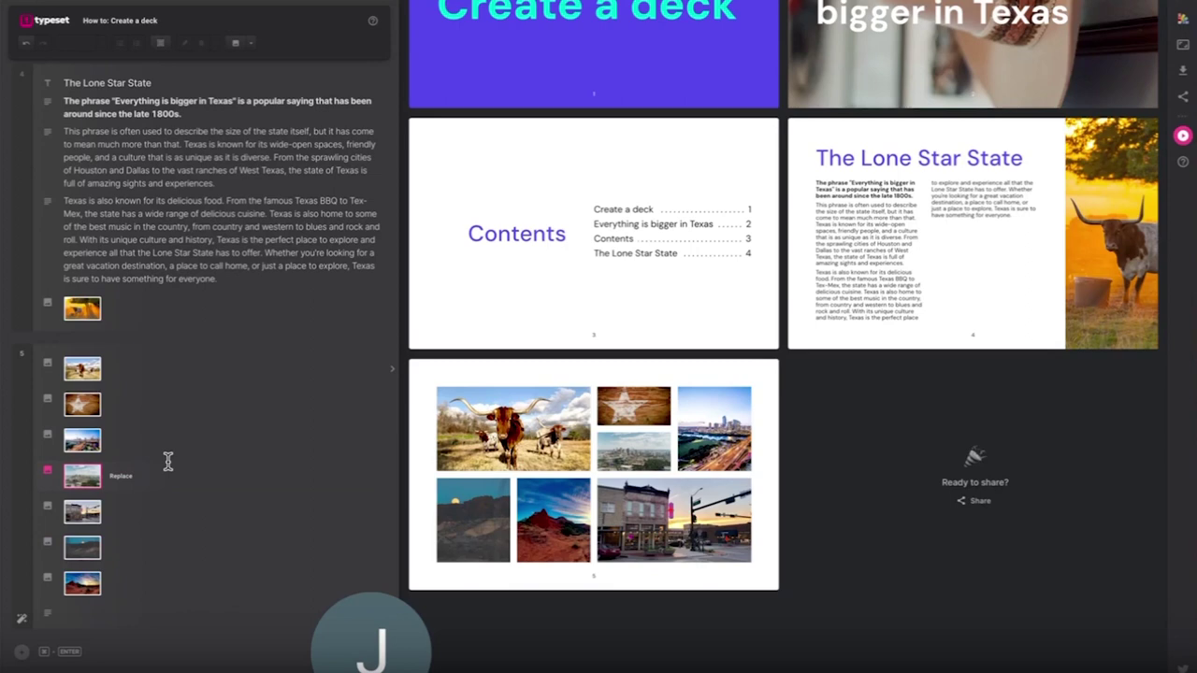
Replace one collage photo with the old building photo and swap it with the red-rock photo.
{"action": "left_click", "coordinate": [120, 478]}
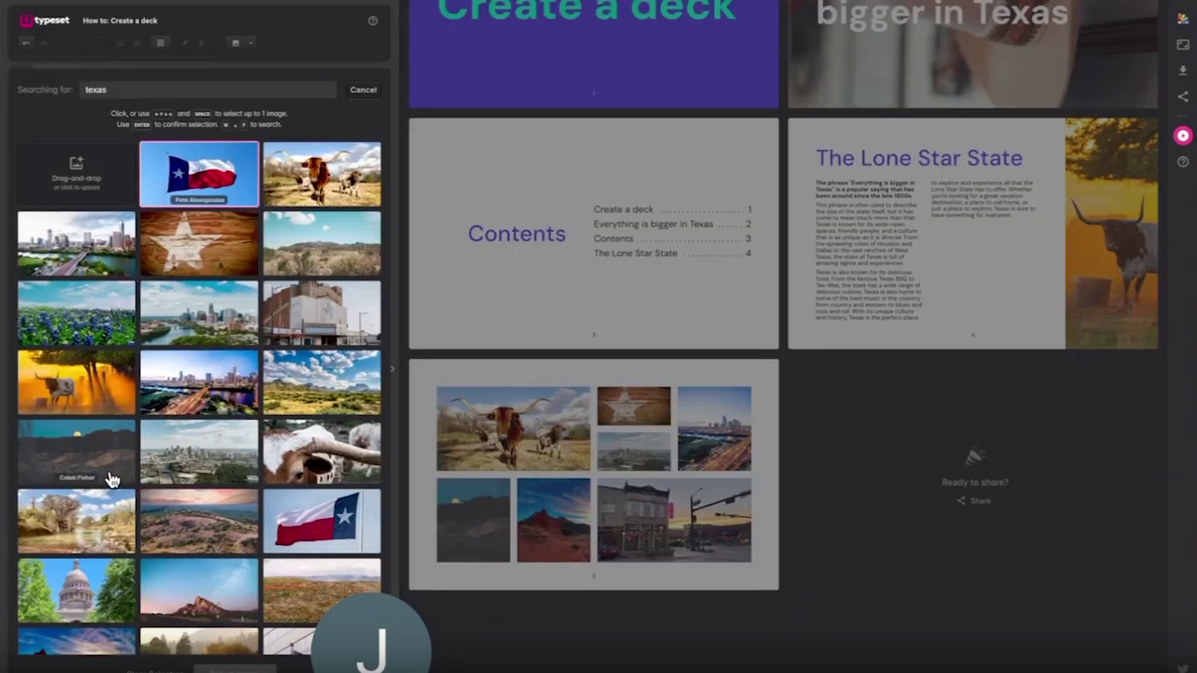
{"action": "left_click", "coordinate": [312, 316]}
{"action": "left_click", "coordinate": [229, 668]}
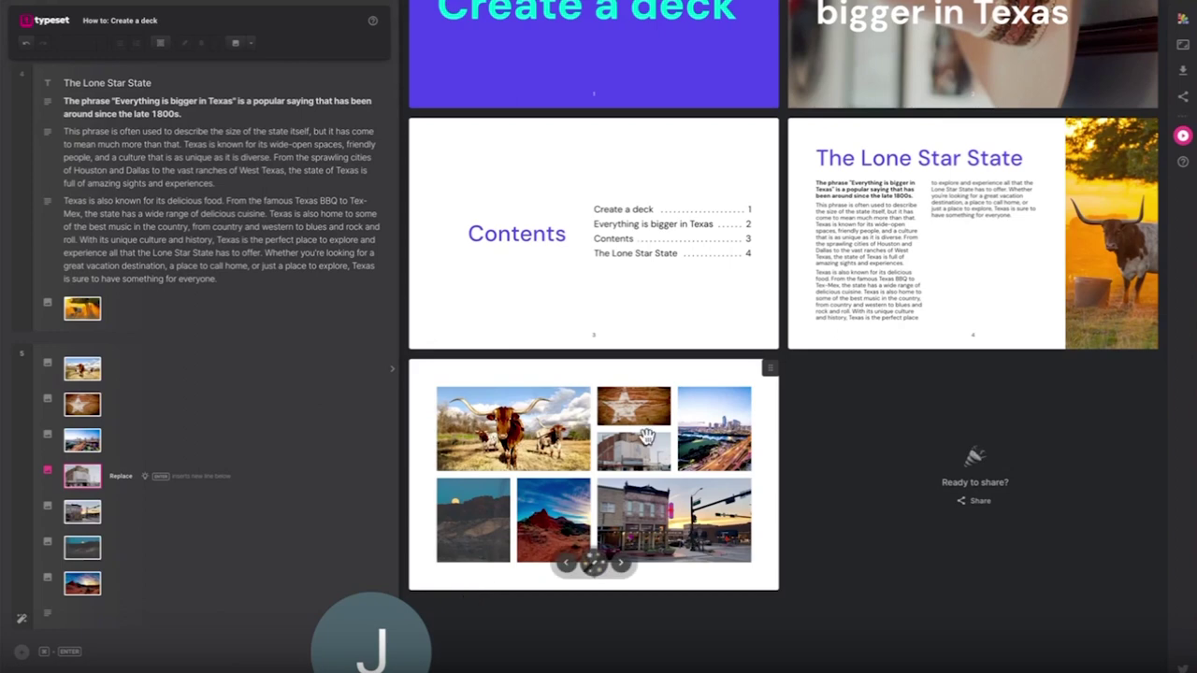
{"action": "left_click_drag", "start_coordinate": [557, 512], "coordinate": [617, 446]}
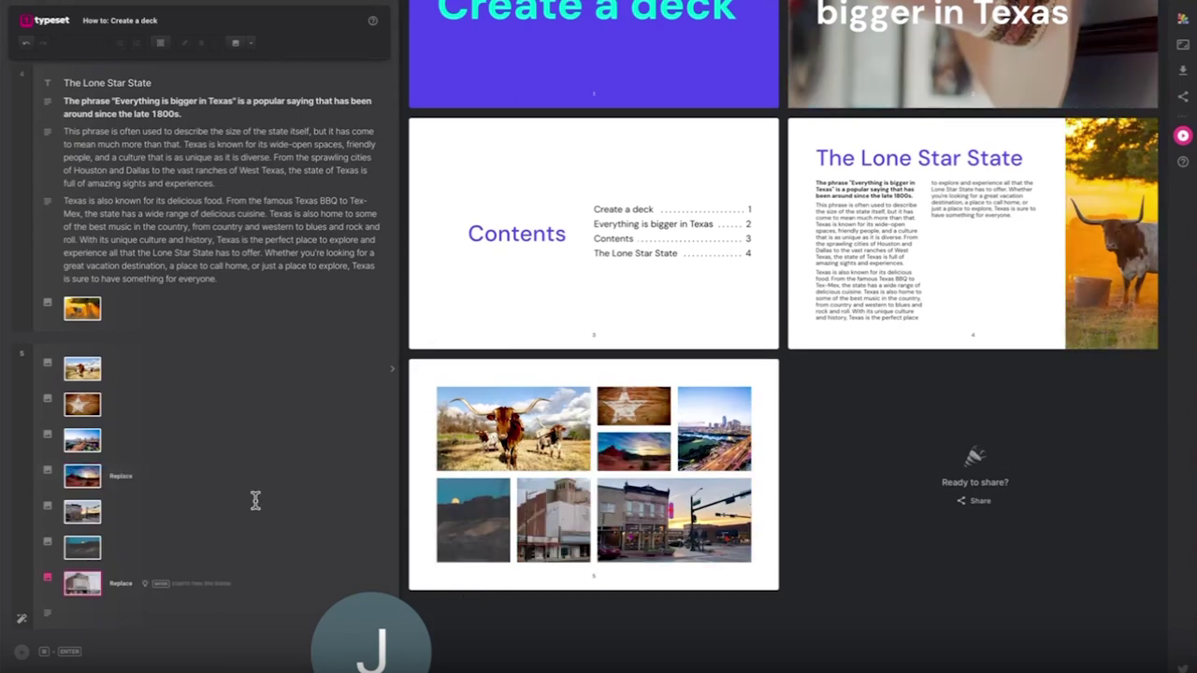
{"action": "left_click", "coordinate": [84, 612]}
Add slide 6 with a '5 Facts' heading, styling its lines as Title and Subtitle.
{"action": "key", "text": "Return"}
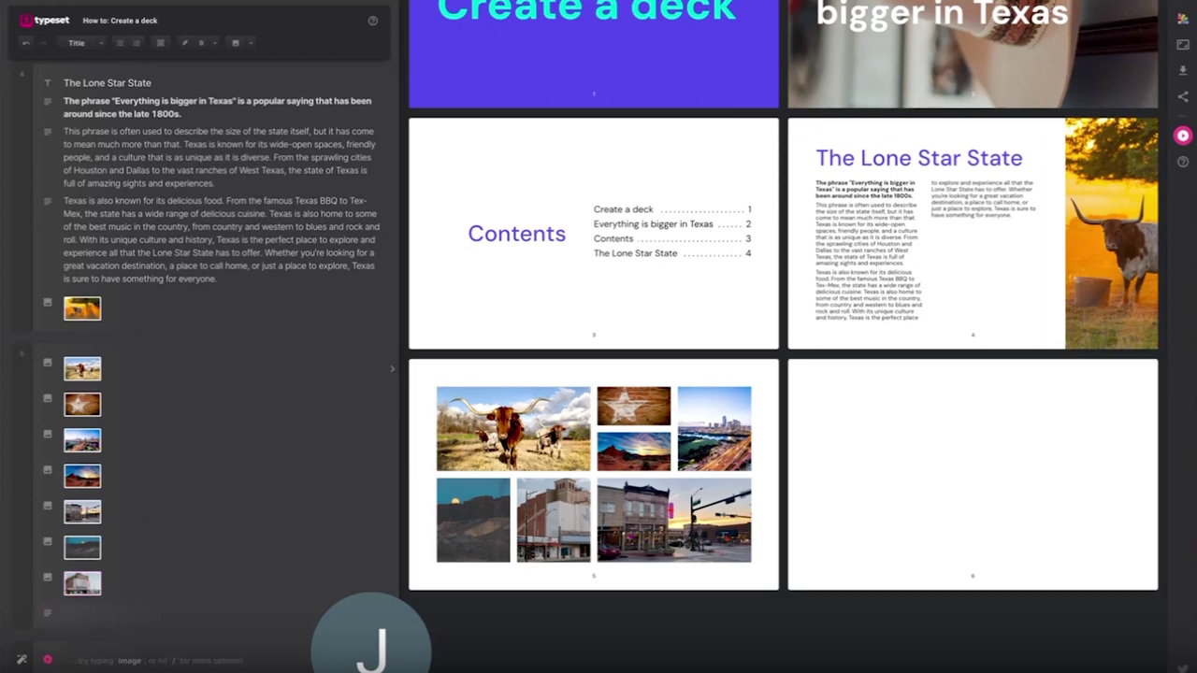
{"action": "type", "text": "5 F"}
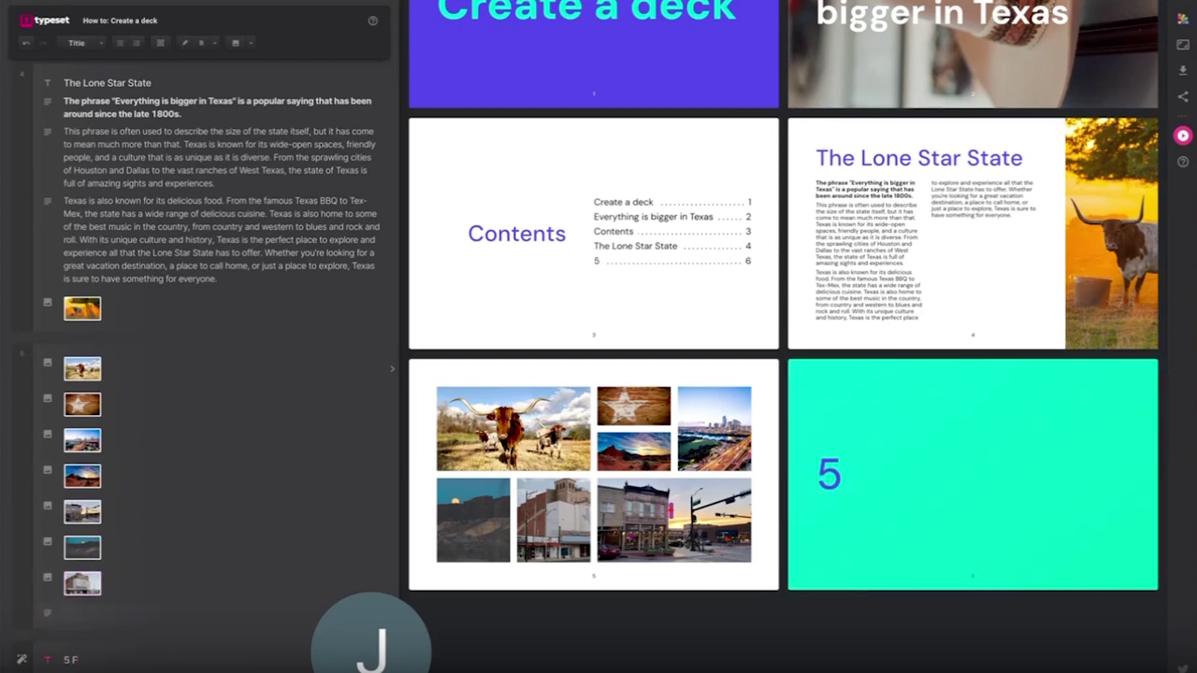
{"action": "type", "text": "acs"}
{"action": "key", "text": "Return"}
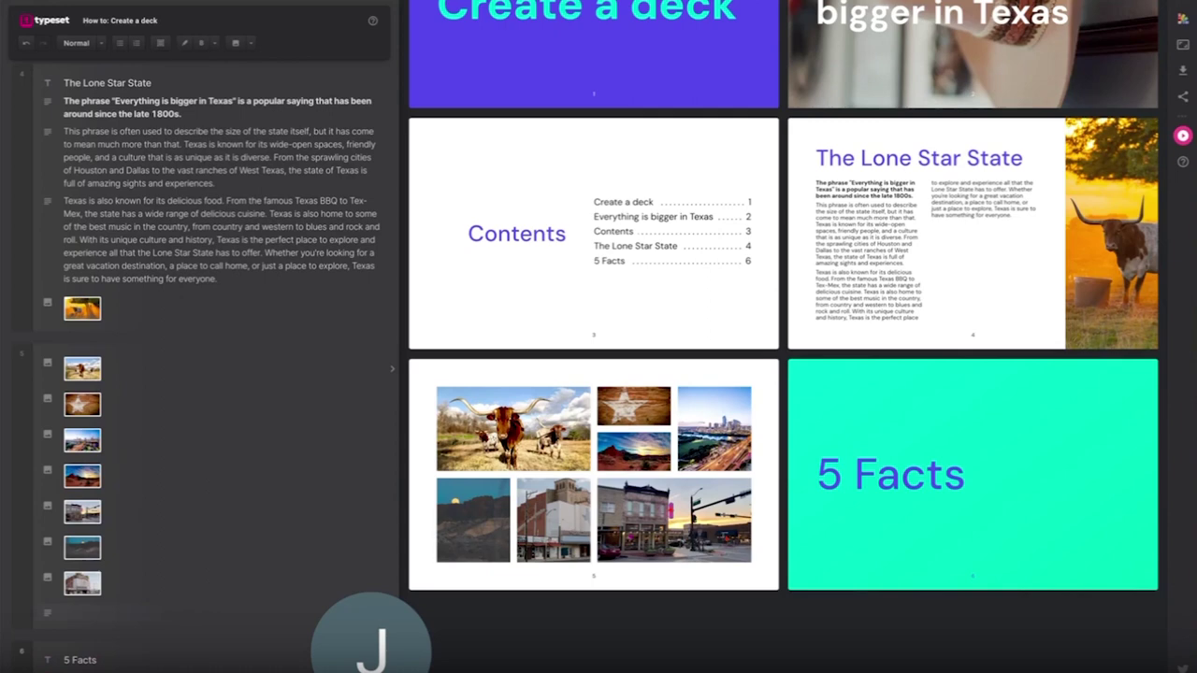
{"action": "left_click", "coordinate": [94, 43]}
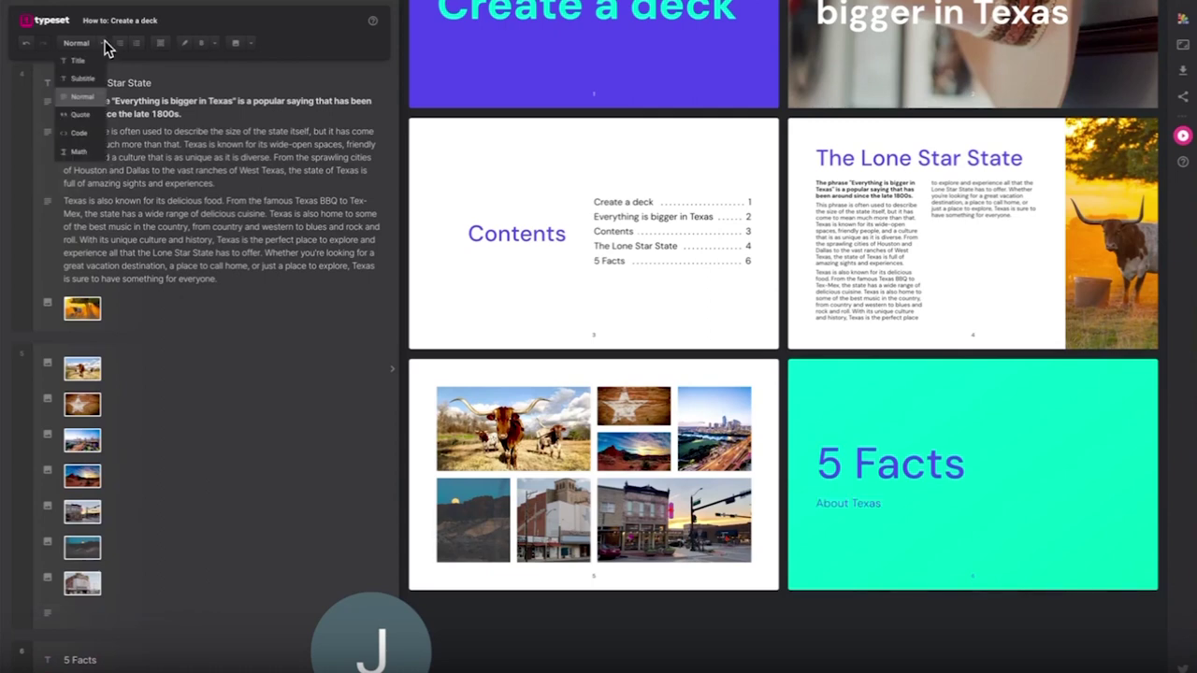
{"action": "left_click", "coordinate": [78, 61]}
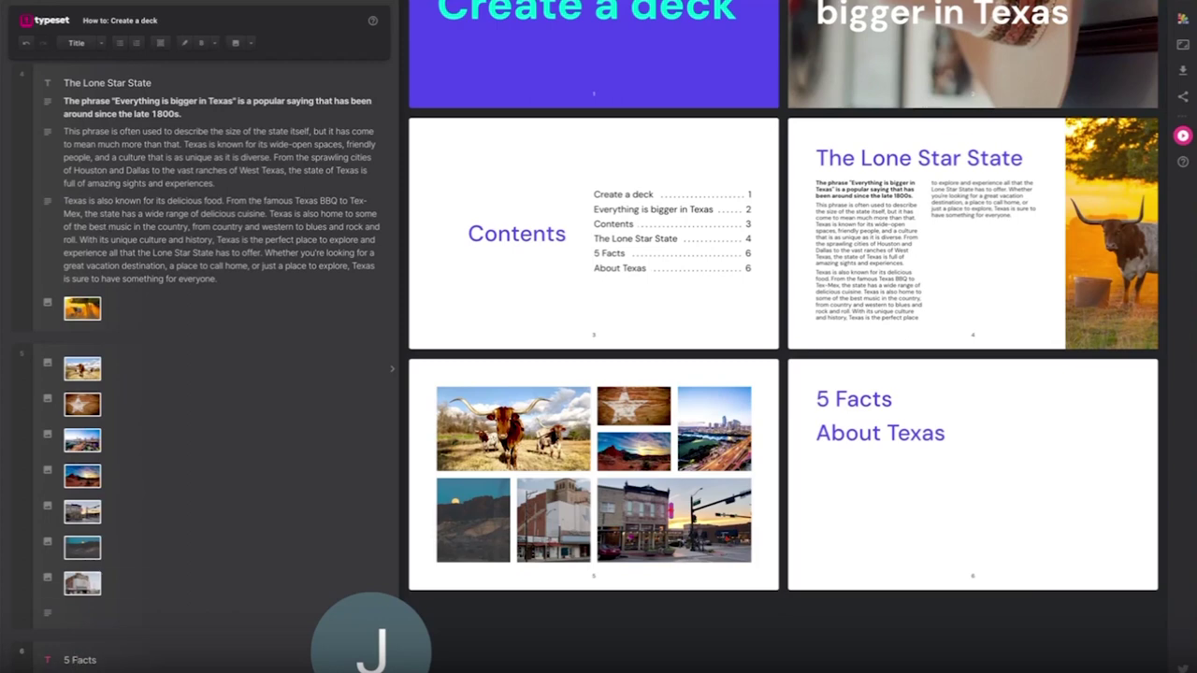
{"action": "left_click", "coordinate": [103, 45]}
{"action": "left_click", "coordinate": [82, 79]}
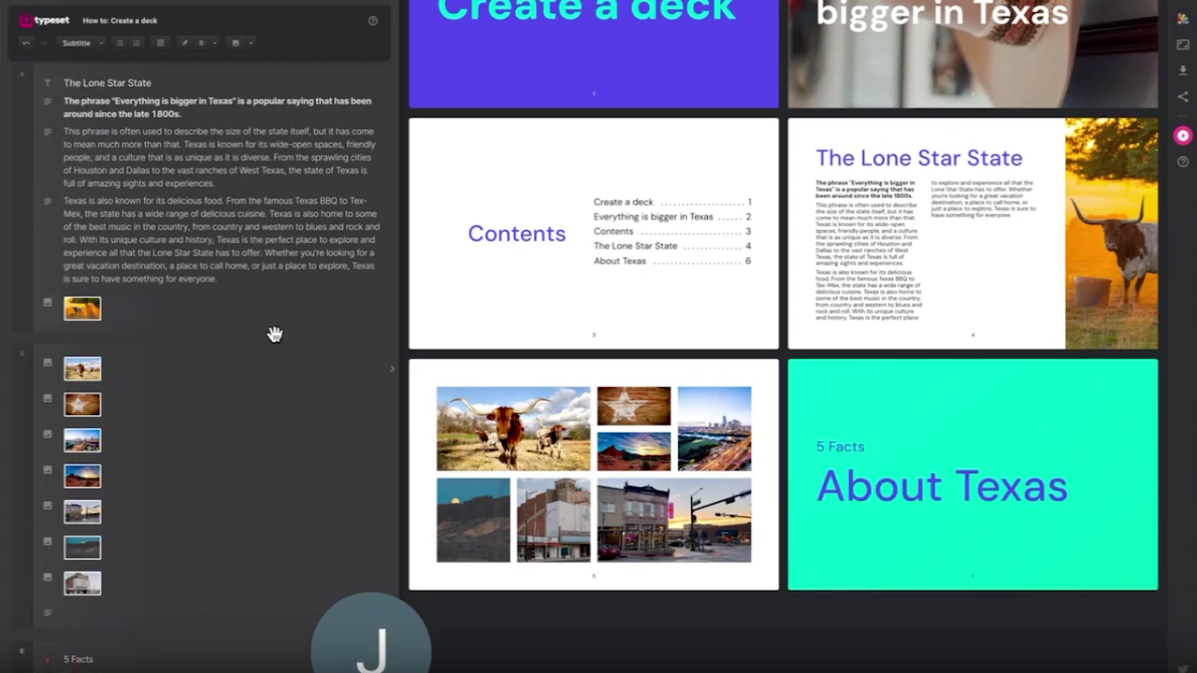
Insert a slide break below 'About Texas' to begin a seventh slide.
{"action": "scroll", "coordinate": [386, 351], "scroll_direction": "down", "scroll_amount": 1}
{"action": "left_click", "coordinate": [70, 664]}
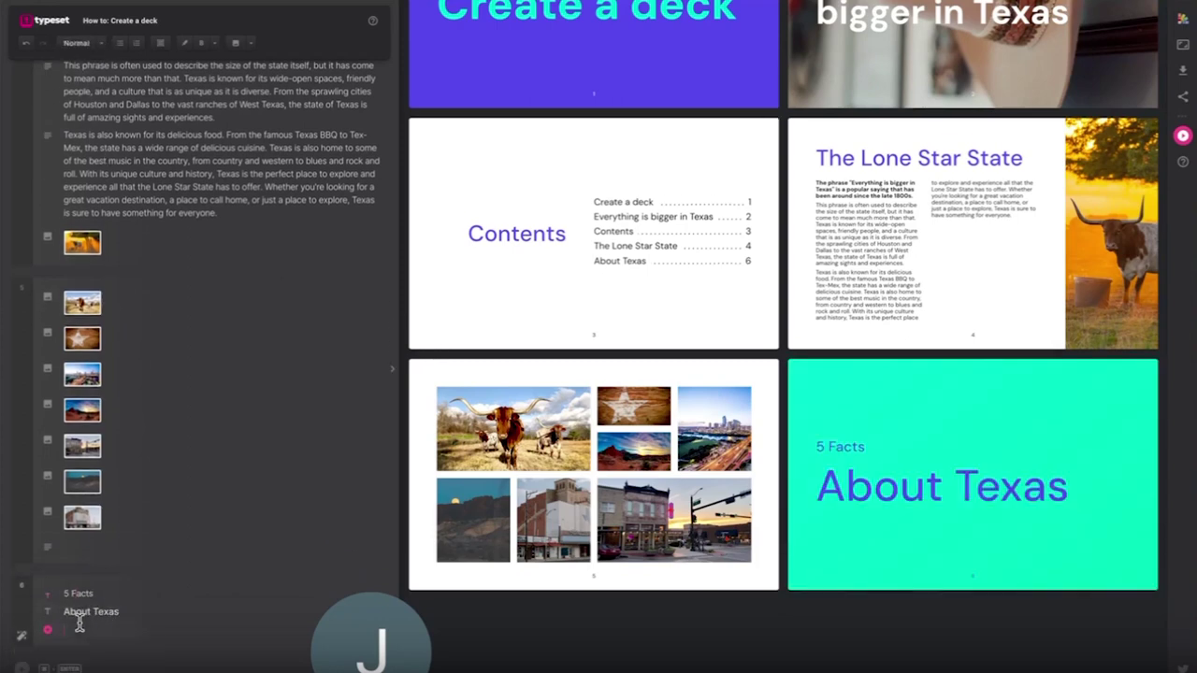
{"action": "key", "text": "ctrl+alt+1"}
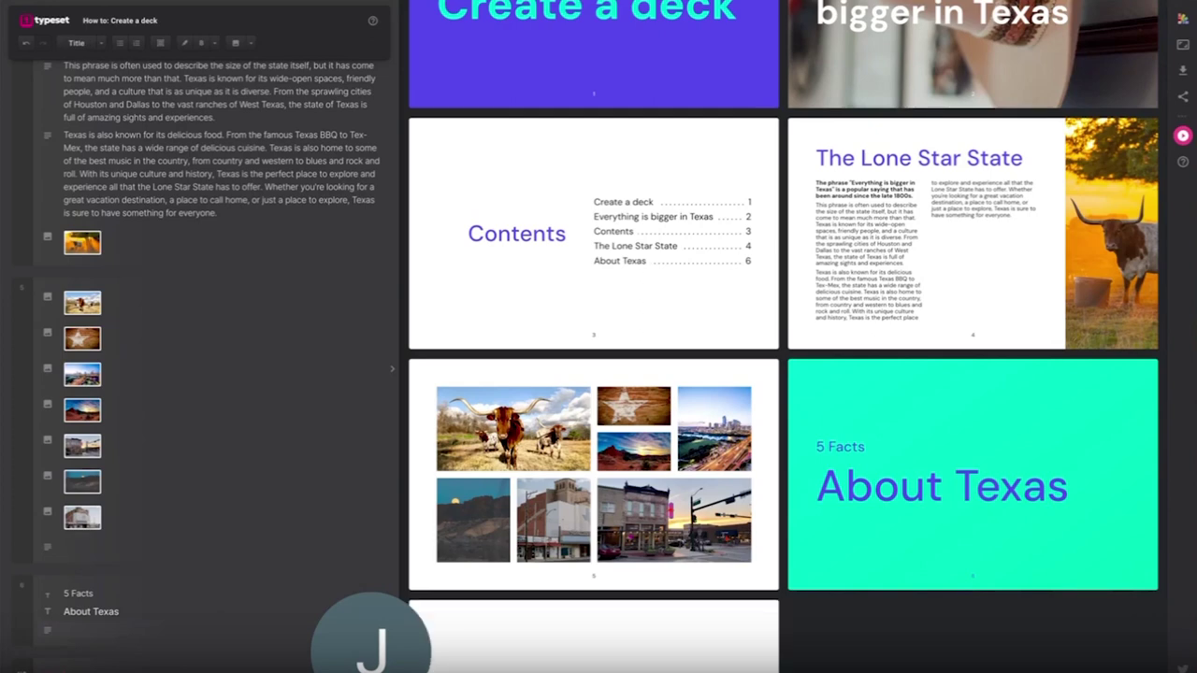
Make No.1 a subtitle and paste the Six Flags heading and paragraph beneath it.
{"action": "key", "text": "Return"}
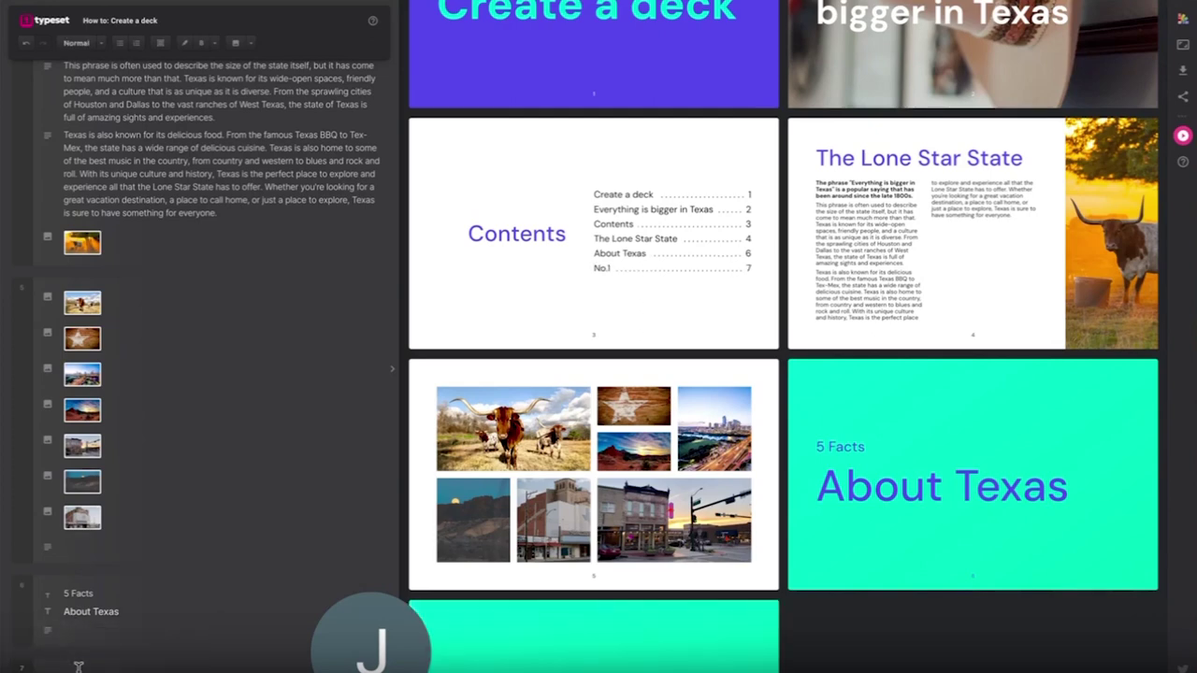
{"action": "left_click", "coordinate": [103, 45]}
{"action": "left_click", "coordinate": [93, 85]}
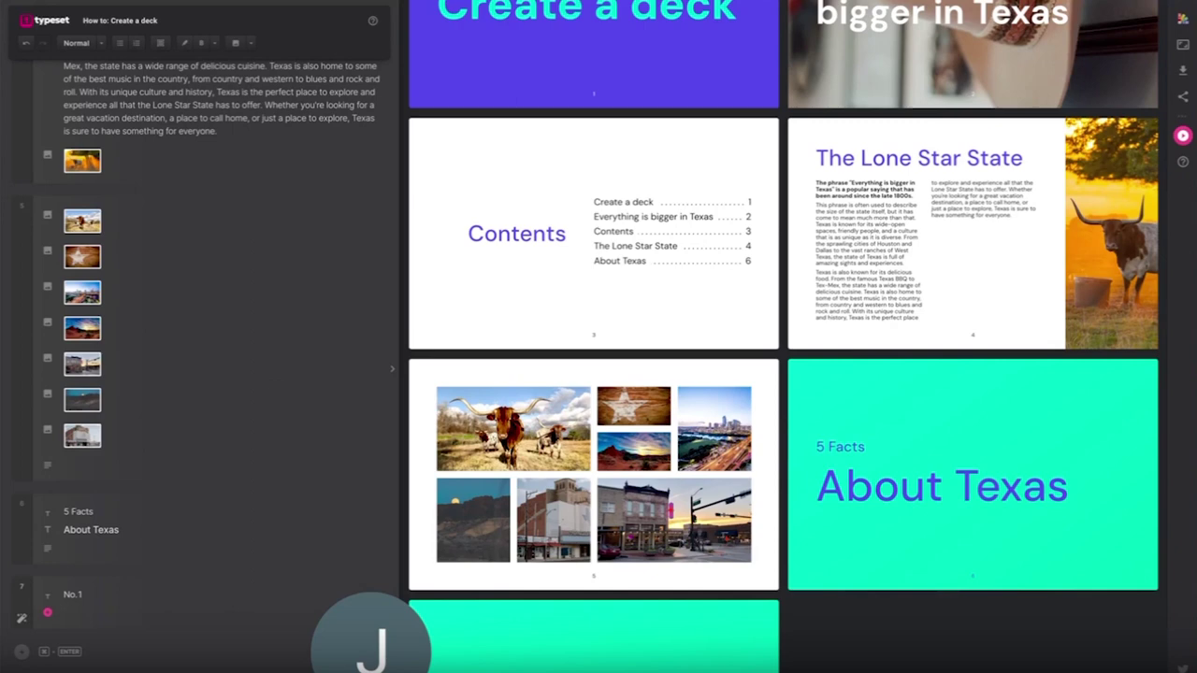
{"action": "key", "text": "super+v"}
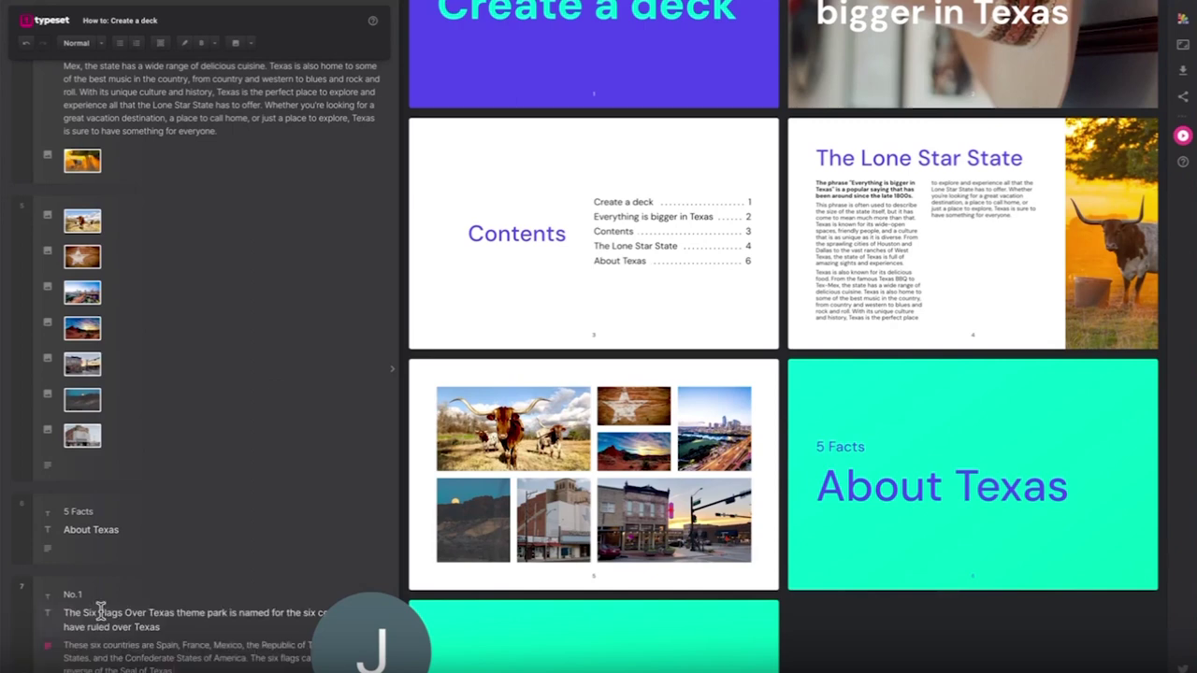
Add a roller-coaster photo in an image-right layout and reposition it within its frame.
{"action": "type", "text": "image"}
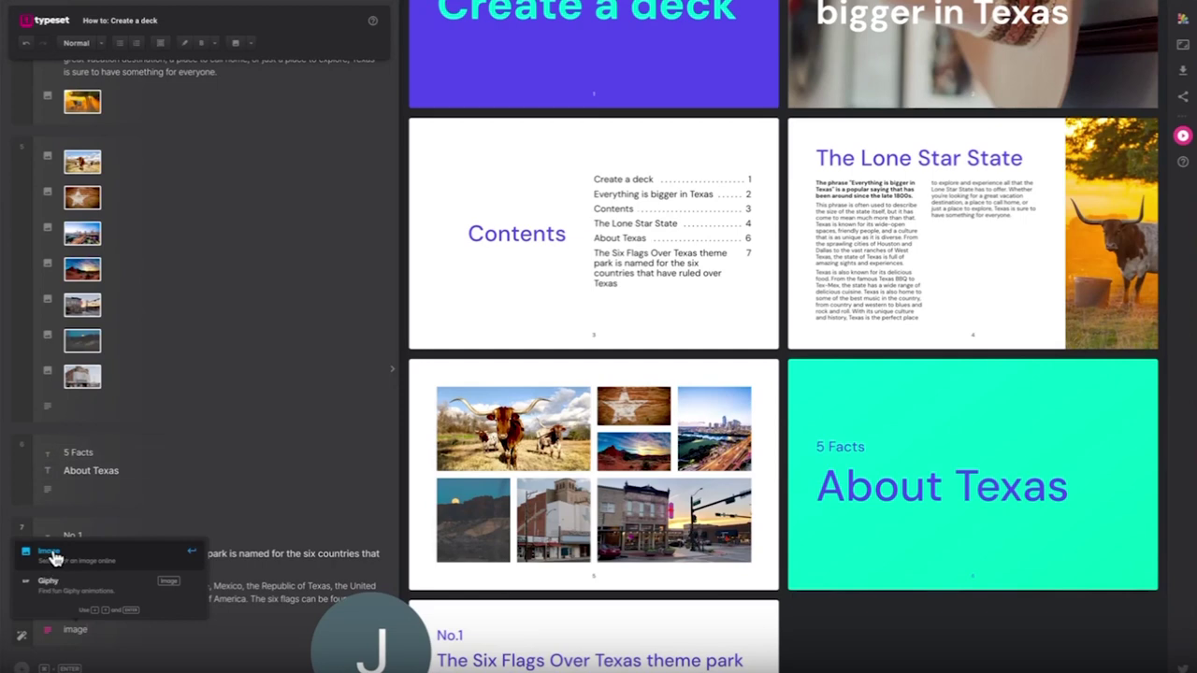
{"action": "key", "text": "Return"}
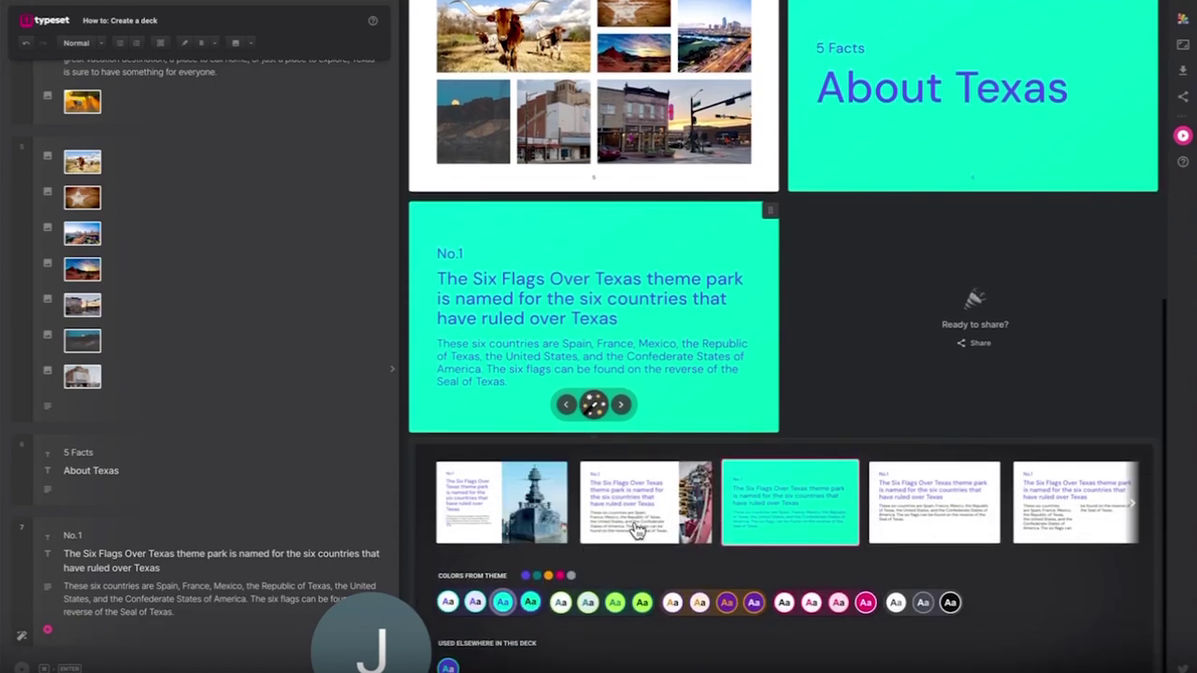
{"action": "left_click", "coordinate": [635, 526]}
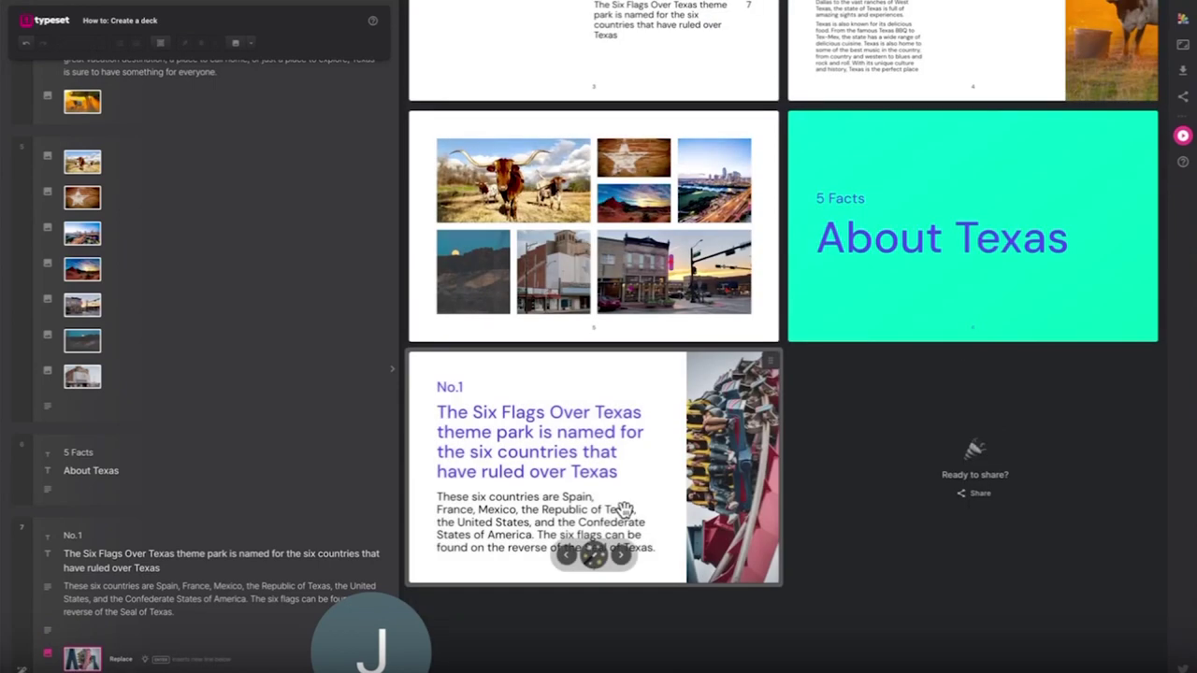
{"action": "left_click", "coordinate": [697, 365]}
{"action": "left_click_drag", "start_coordinate": [712, 445], "coordinate": [729, 383]}
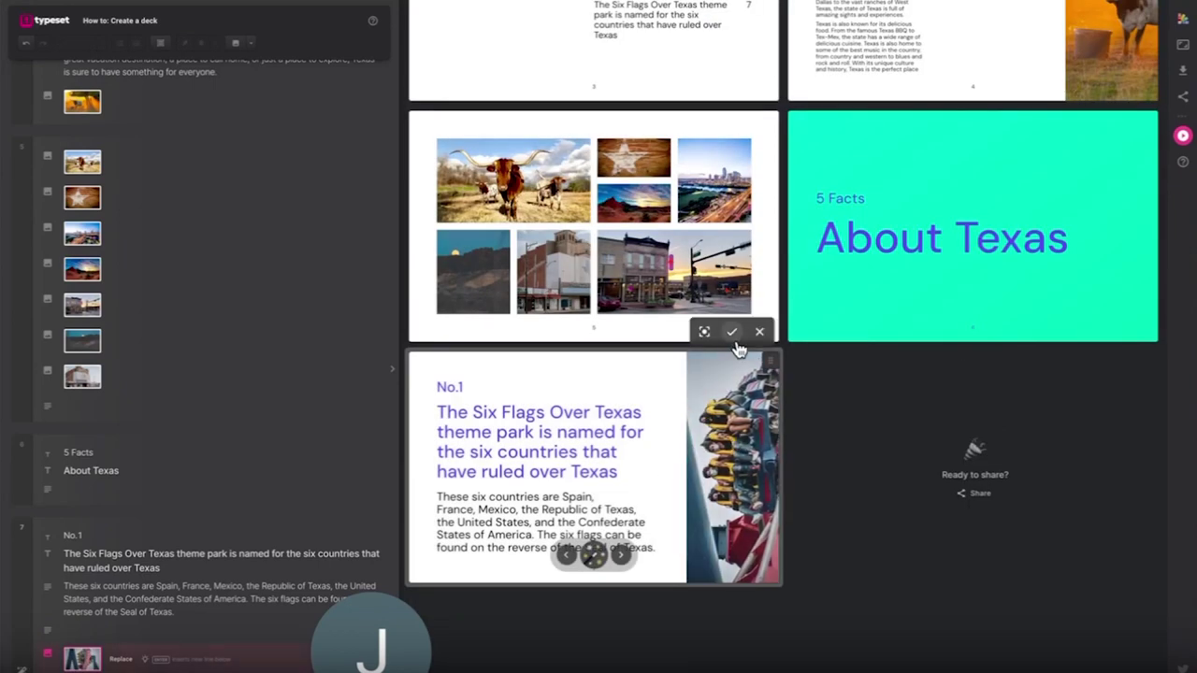
{"action": "left_click", "coordinate": [735, 337]}
{"action": "scroll", "coordinate": [99, 561], "scroll_direction": "down", "scroll_amount": 1}
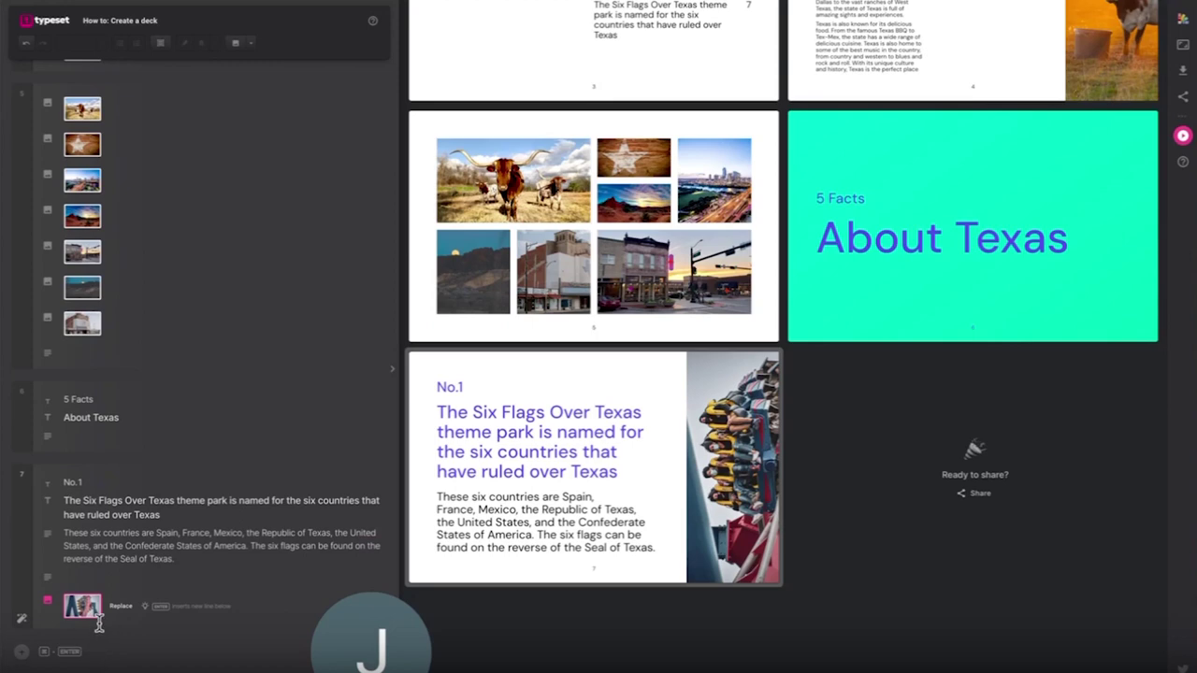
{"action": "left_click", "coordinate": [97, 651]}
Start slide 8 with 'No.2' in Normal style and paste the power grid fact.
{"action": "key", "text": "Return"}
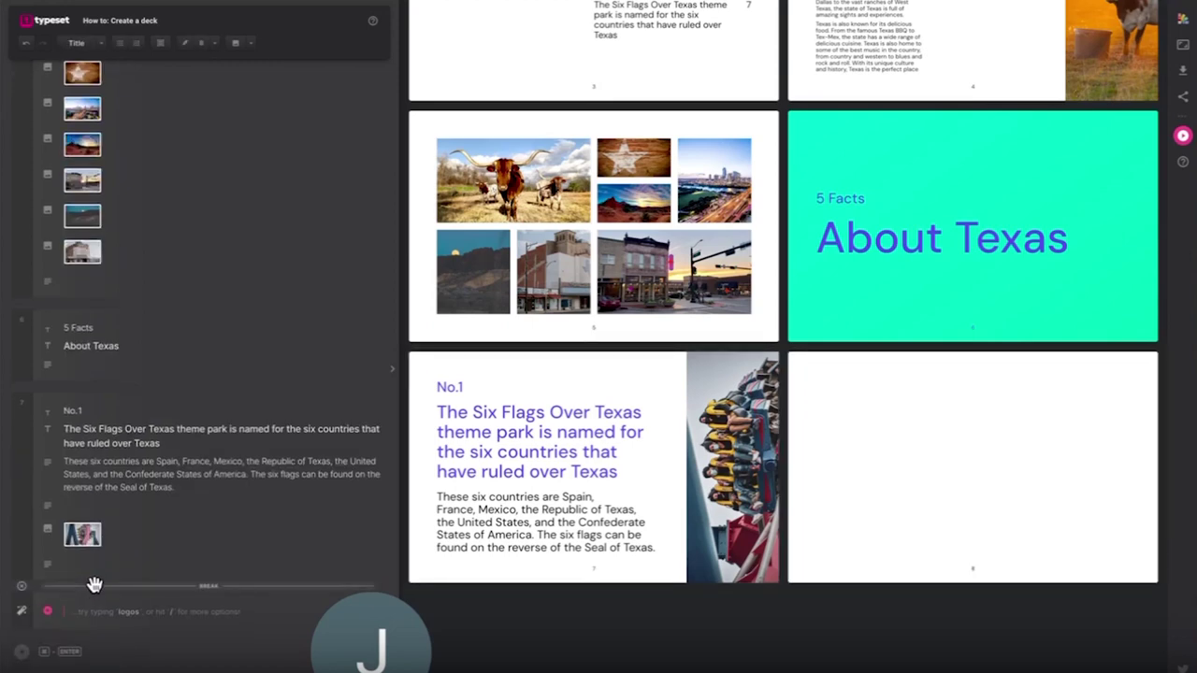
{"action": "type", "text": "No.2"}
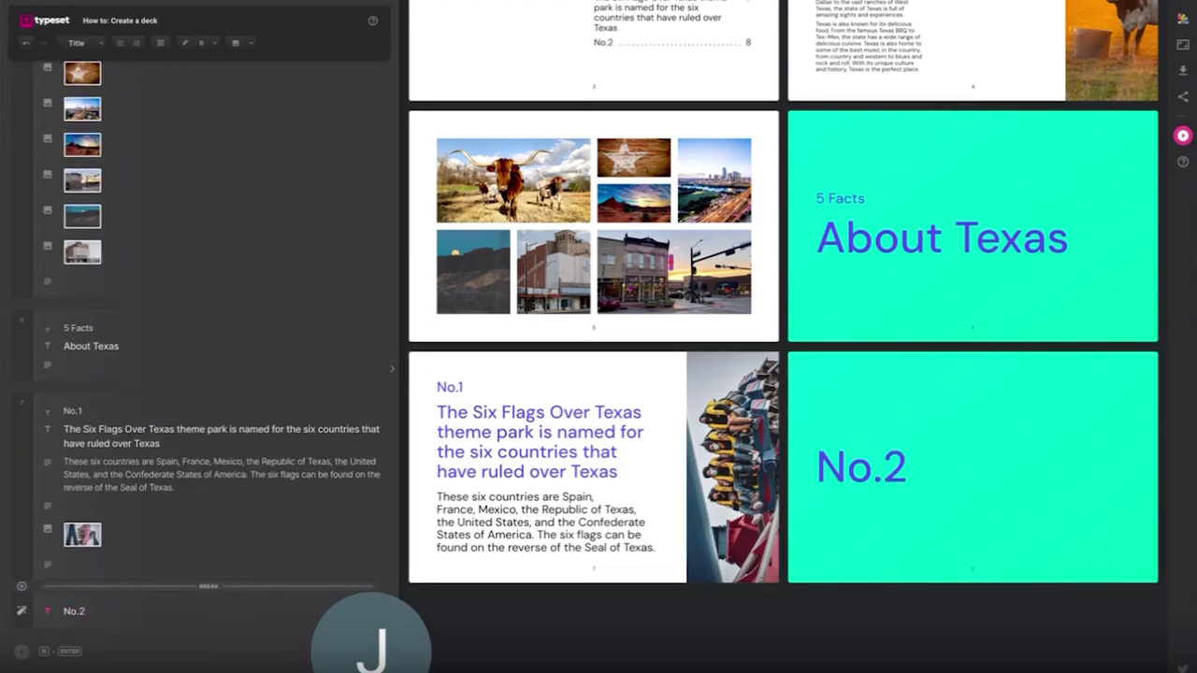
{"action": "left_click", "coordinate": [94, 44]}
{"action": "left_click", "coordinate": [86, 80]}
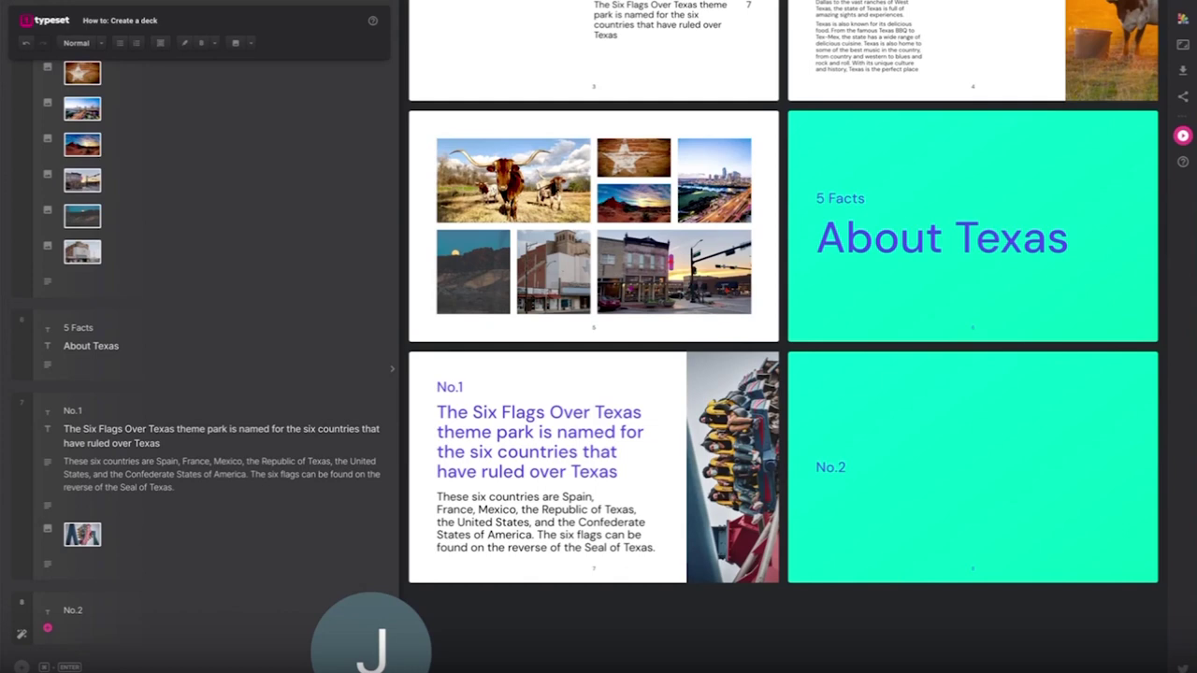
{"action": "type", "text": "Texas uses its own power grid, separate from the rest of the United States There are three power grids in the US: one for states east of the Rocky Mountains, one for states between the Pacific and the Rocky Mountains, and one for Texas. The Texas power grid was established during WWII to make sure all of the Texas factories producing critical war supplies were self-sustainable"}
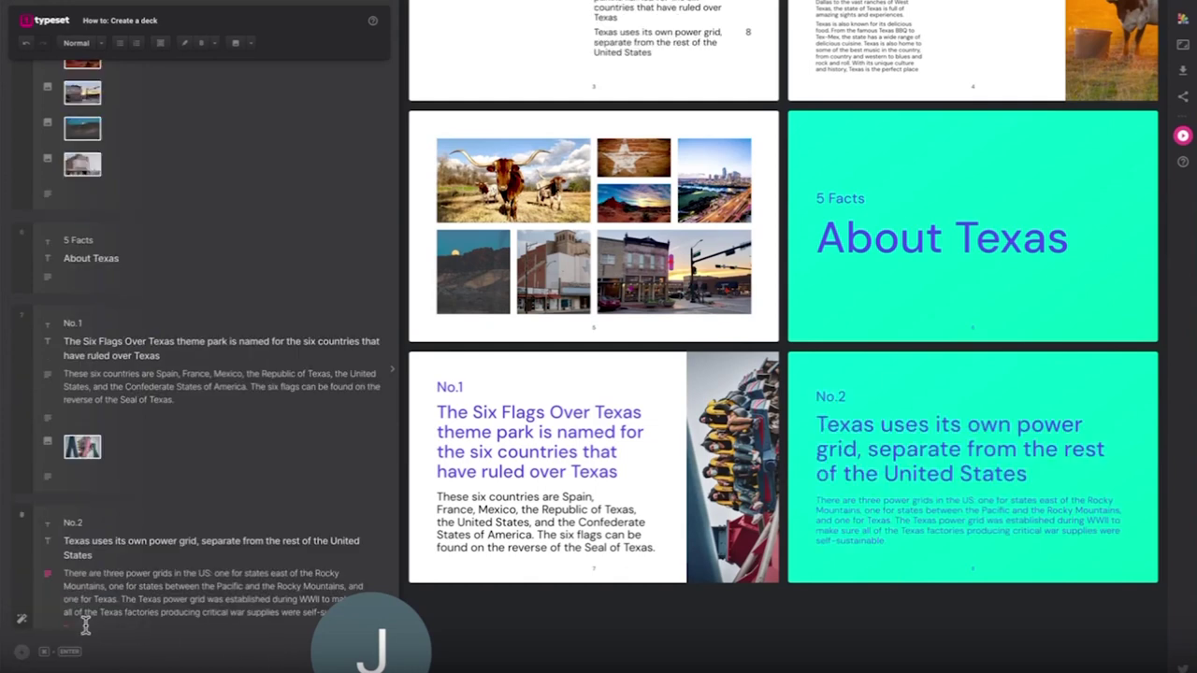
Search online images for 'powerlines' and add a powerline photo to the No.2 slide.
{"action": "key", "text": "Return"}
{"action": "type", "text": "image"}
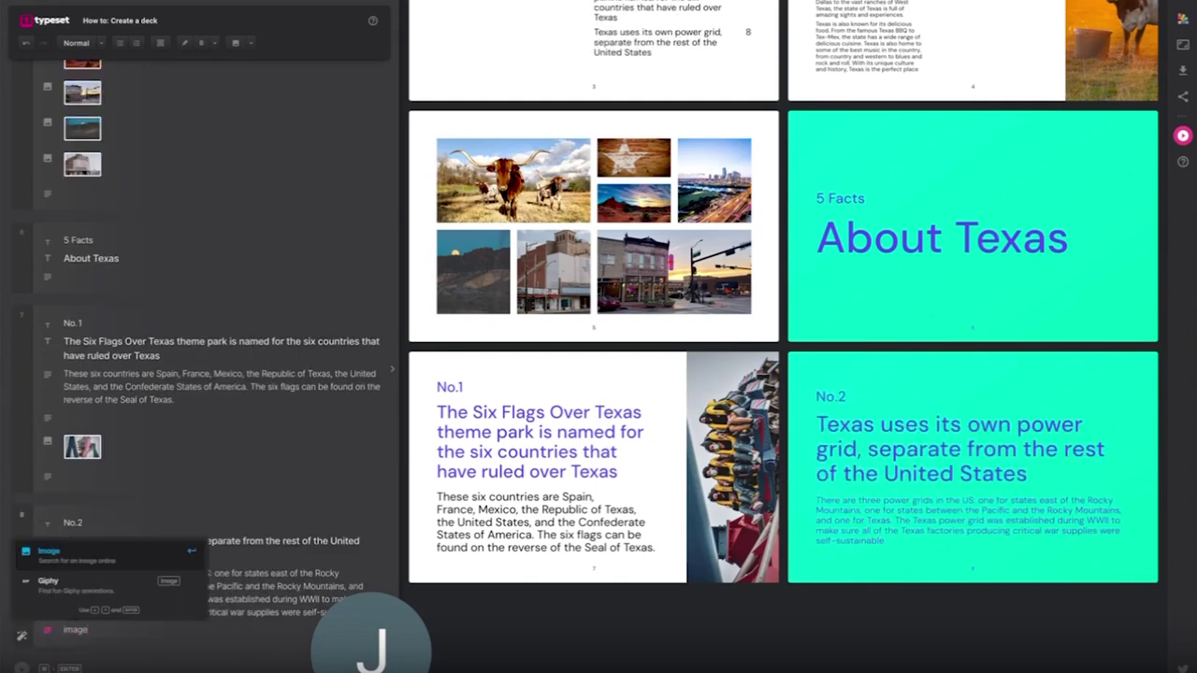
{"action": "left_click", "coordinate": [54, 559]}
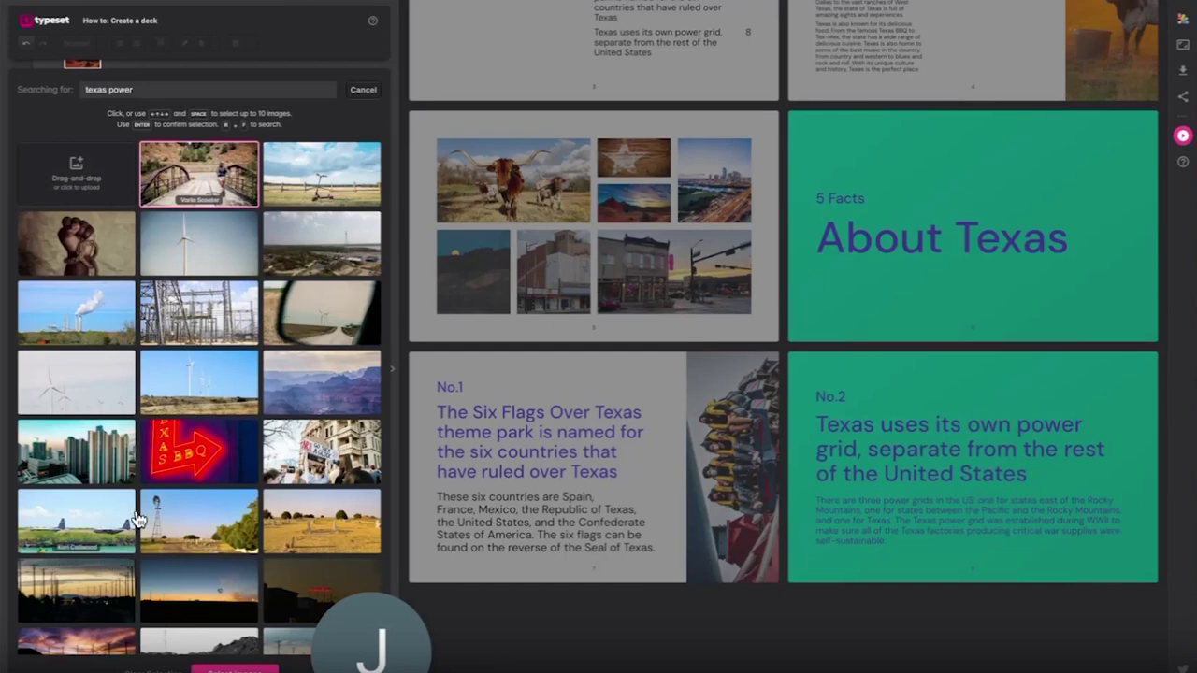
{"action": "triple_click", "coordinate": [140, 86]}
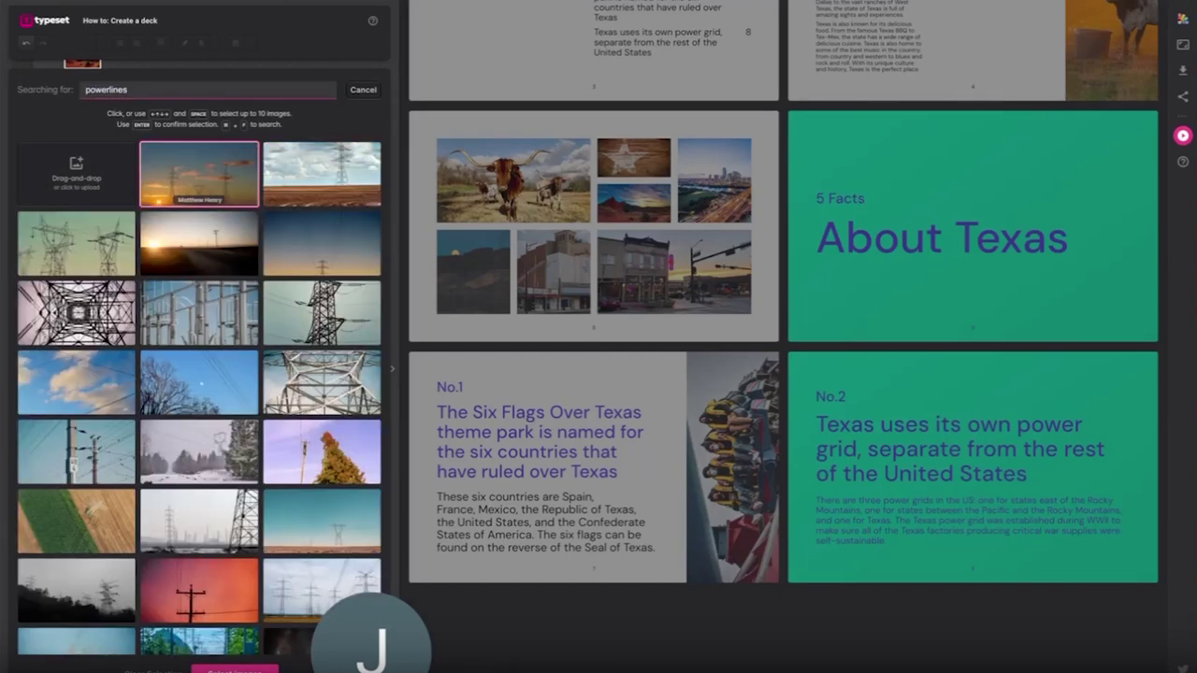
{"action": "left_click", "coordinate": [321, 512]}
{"action": "left_click", "coordinate": [235, 669]}
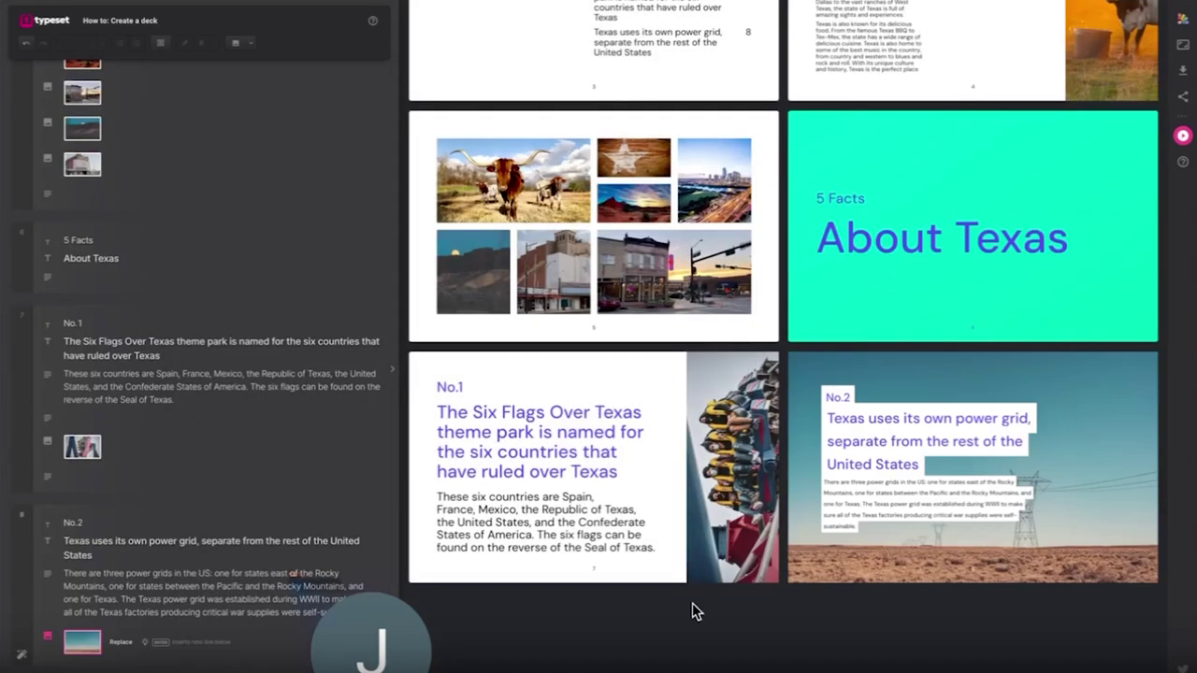
Apply the image-left layout to the No.2 slide with a teal text panel on the right.
{"action": "left_click", "coordinate": [972, 555]}
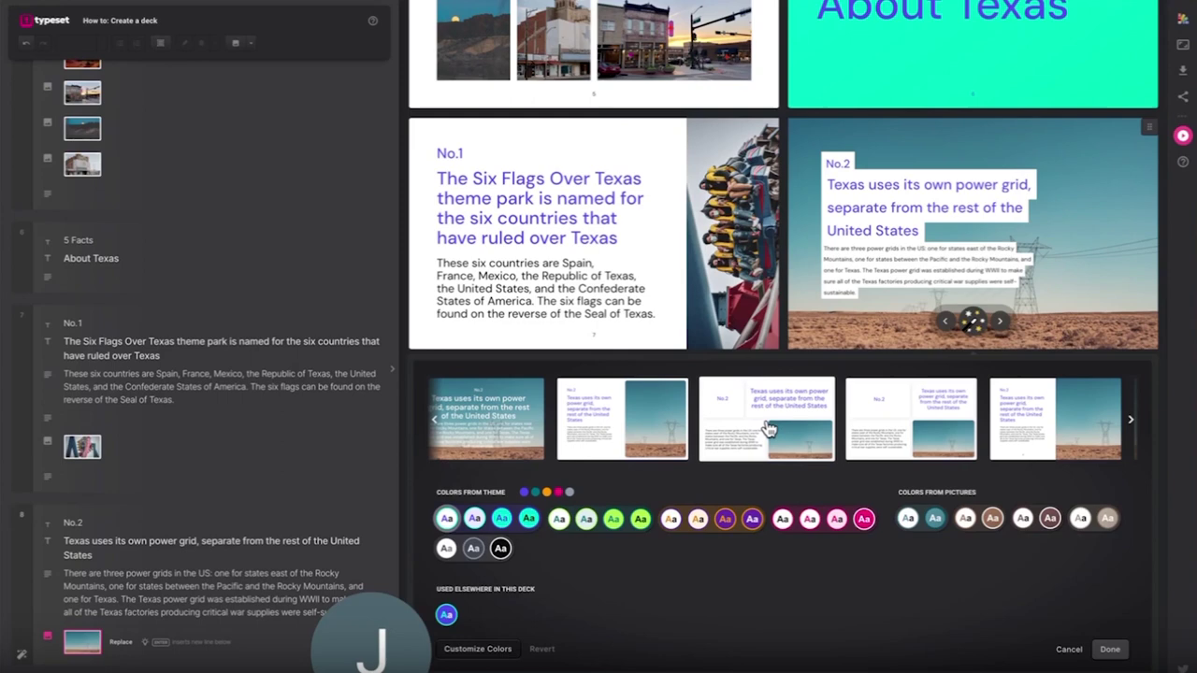
{"action": "scroll", "coordinate": [652, 408], "scroll_direction": "right", "scroll_amount": 3}
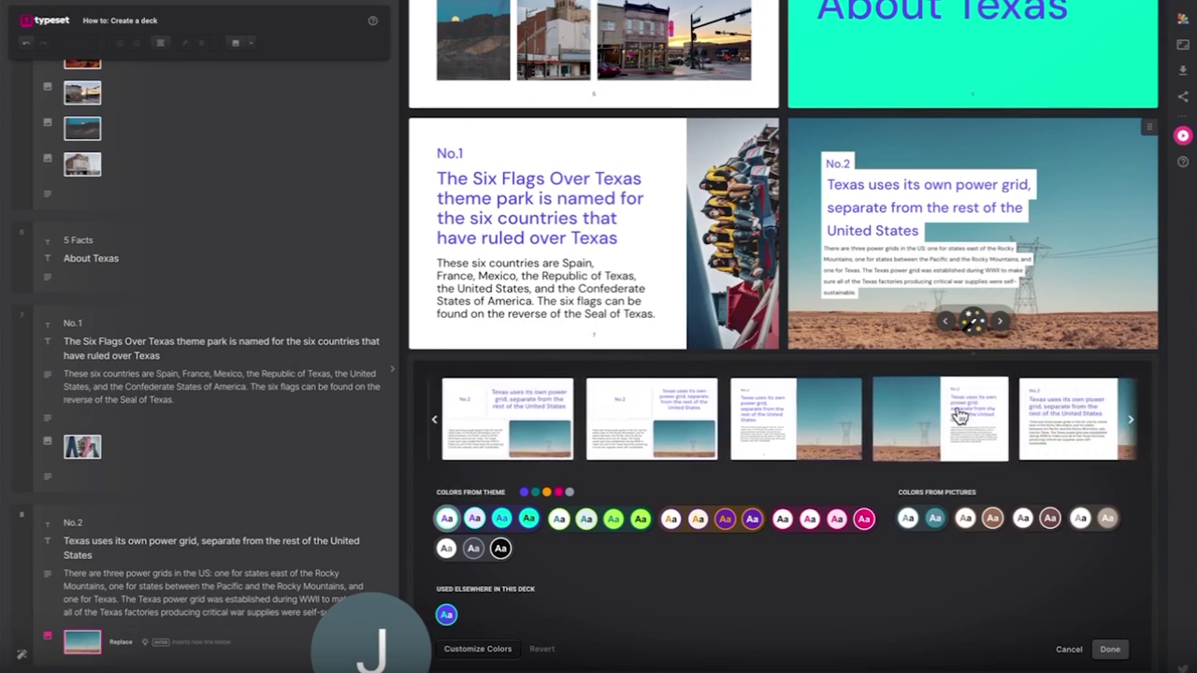
{"action": "left_click", "coordinate": [946, 422]}
{"action": "left_click", "coordinate": [501, 519]}
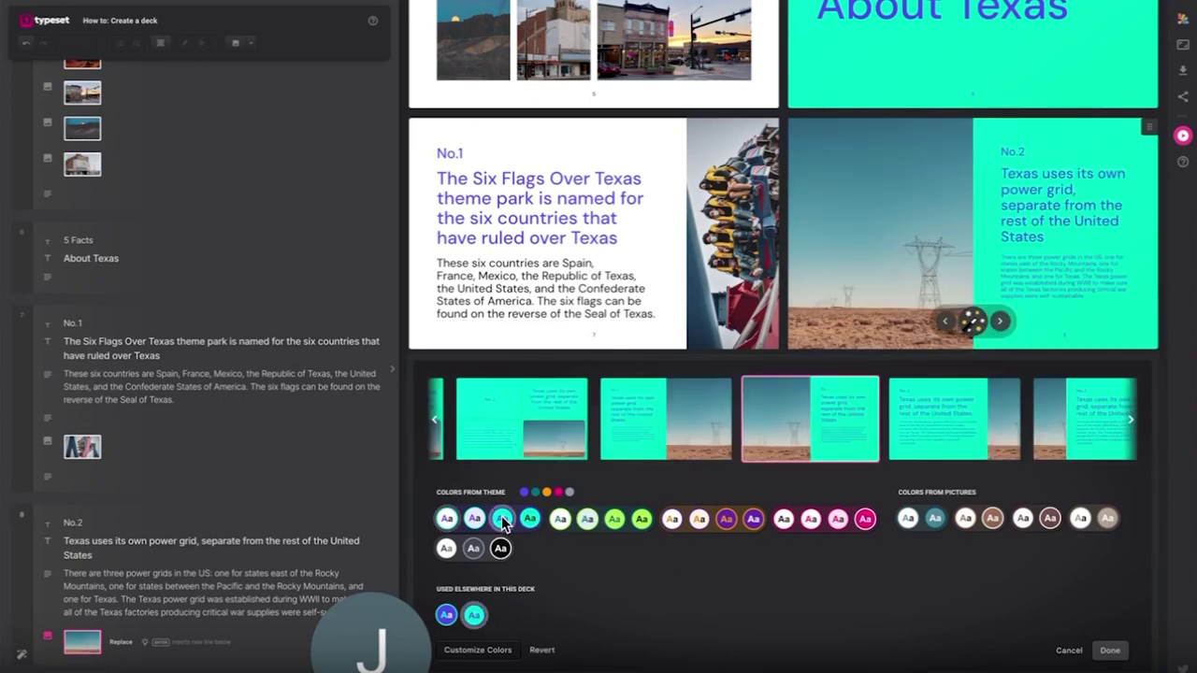
{"action": "left_click", "coordinate": [1110, 649]}
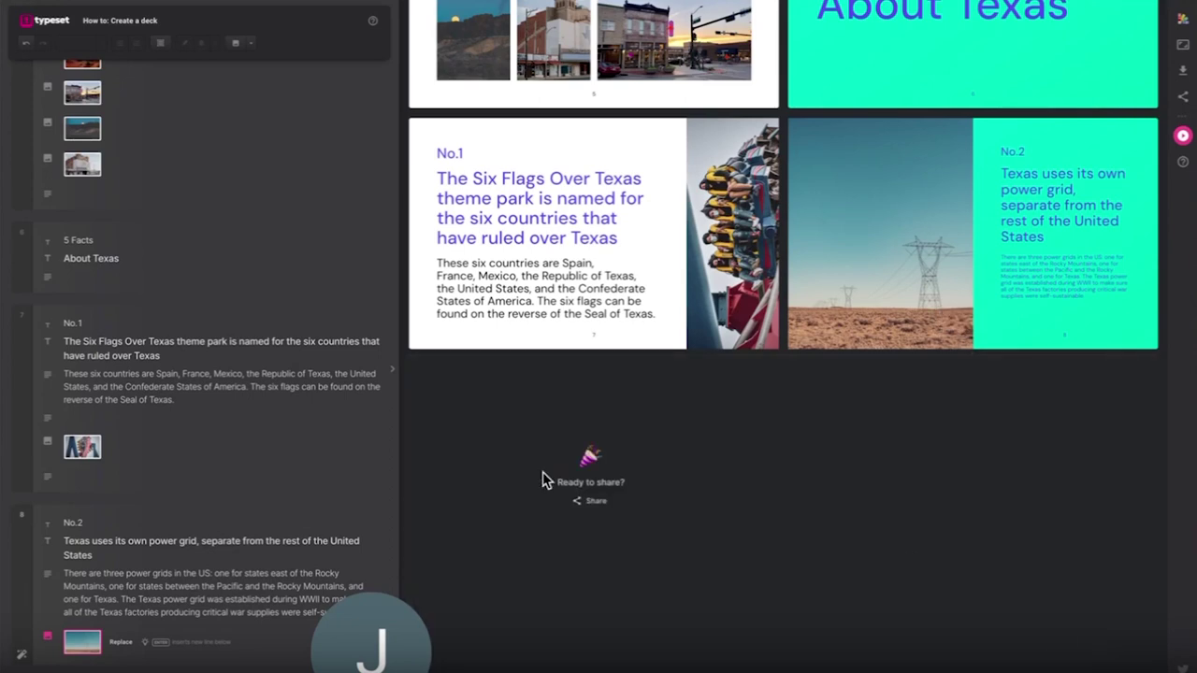
Add slide No.3 as normal text and paste the heading and paragraph about Europe.
{"action": "left_click", "coordinate": [81, 660]}
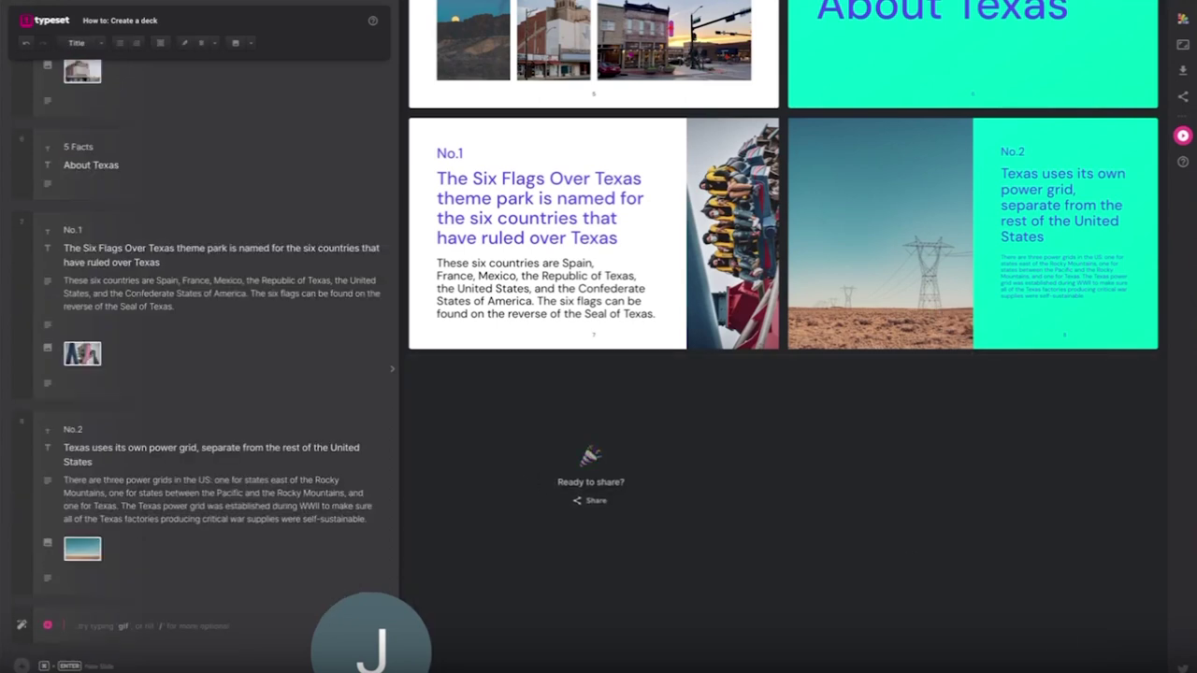
{"action": "type", "text": "No.3"}
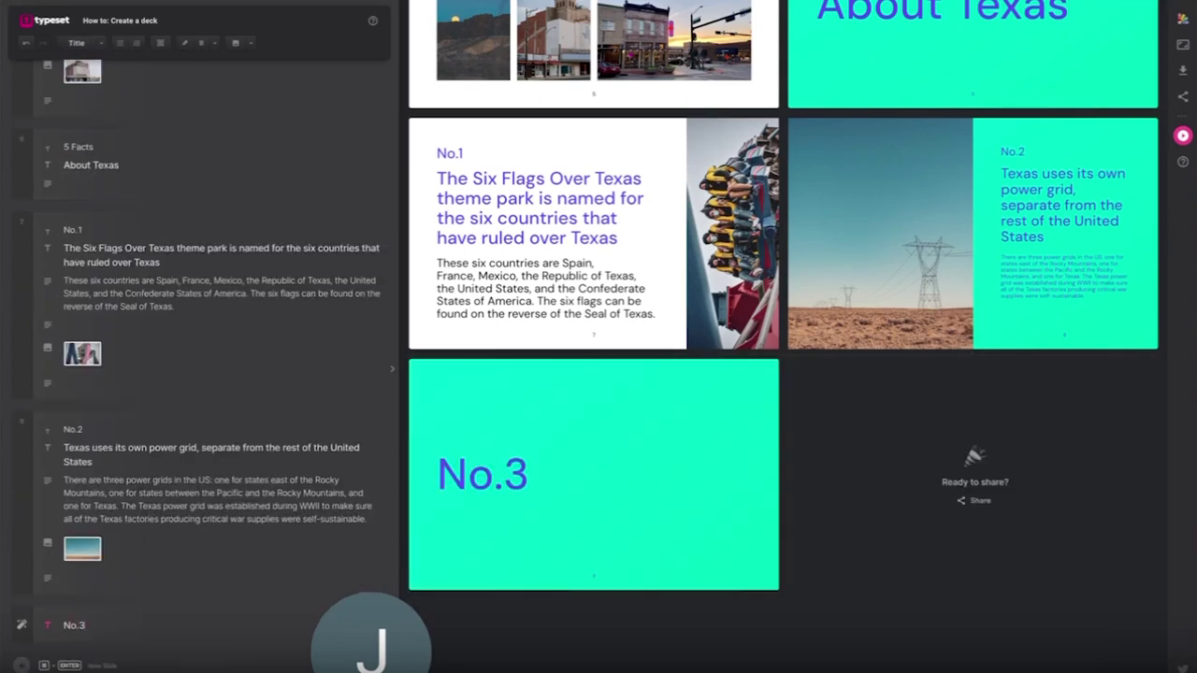
{"action": "left_click", "coordinate": [89, 42]}
{"action": "left_click", "coordinate": [96, 85]}
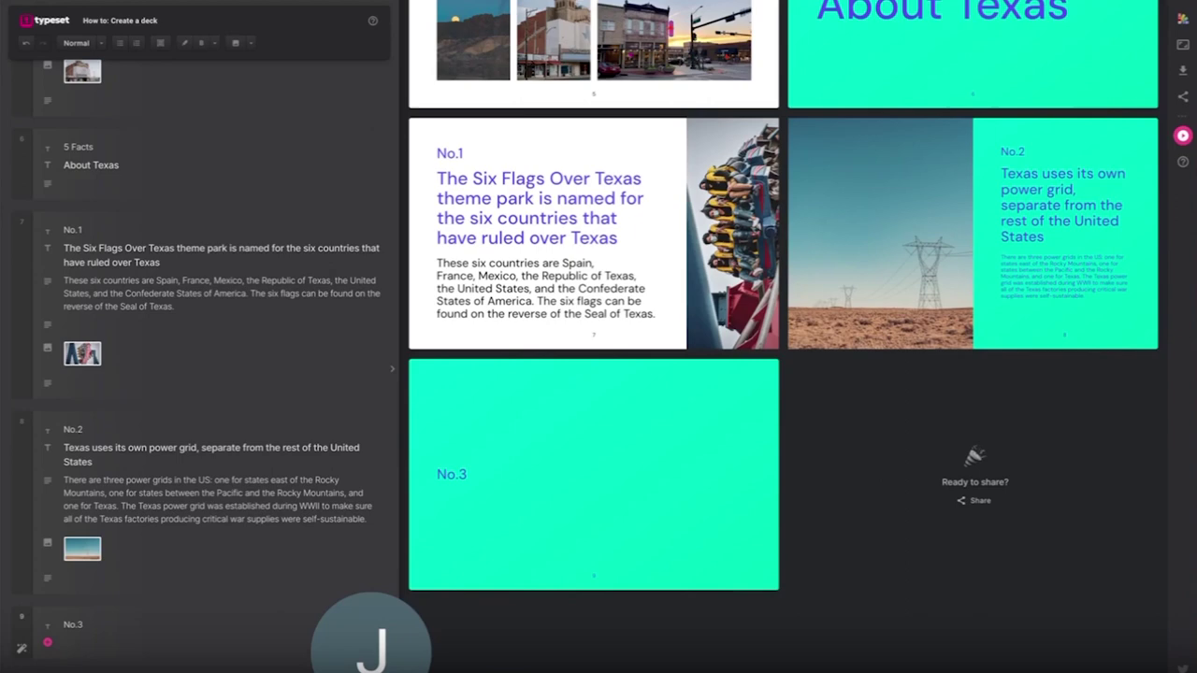
{"action": "type", "text": "Texas is larger than any country in Europe If Texas were its own country, it would be the 40th largest out of 193 countries in the world, bigger than every country in Europe."}
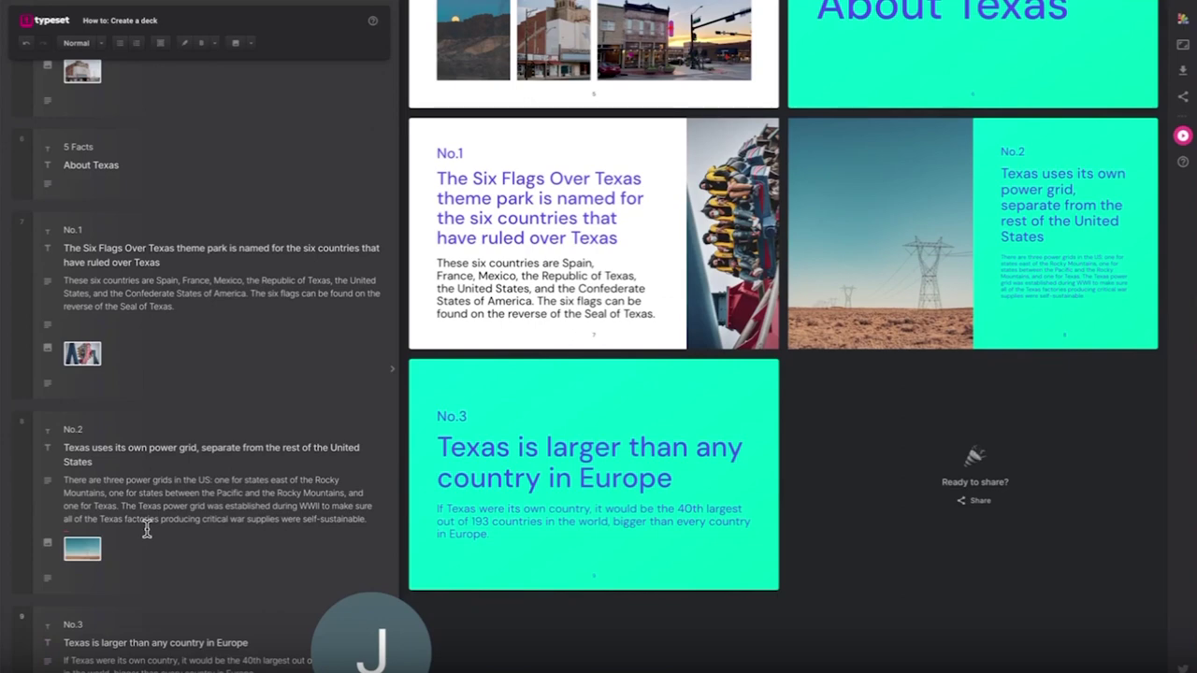
Insert the Europe vs Texas size map from online image search into slide No.3.
{"action": "key", "text": "Return"}
{"action": "type", "text": "img"}
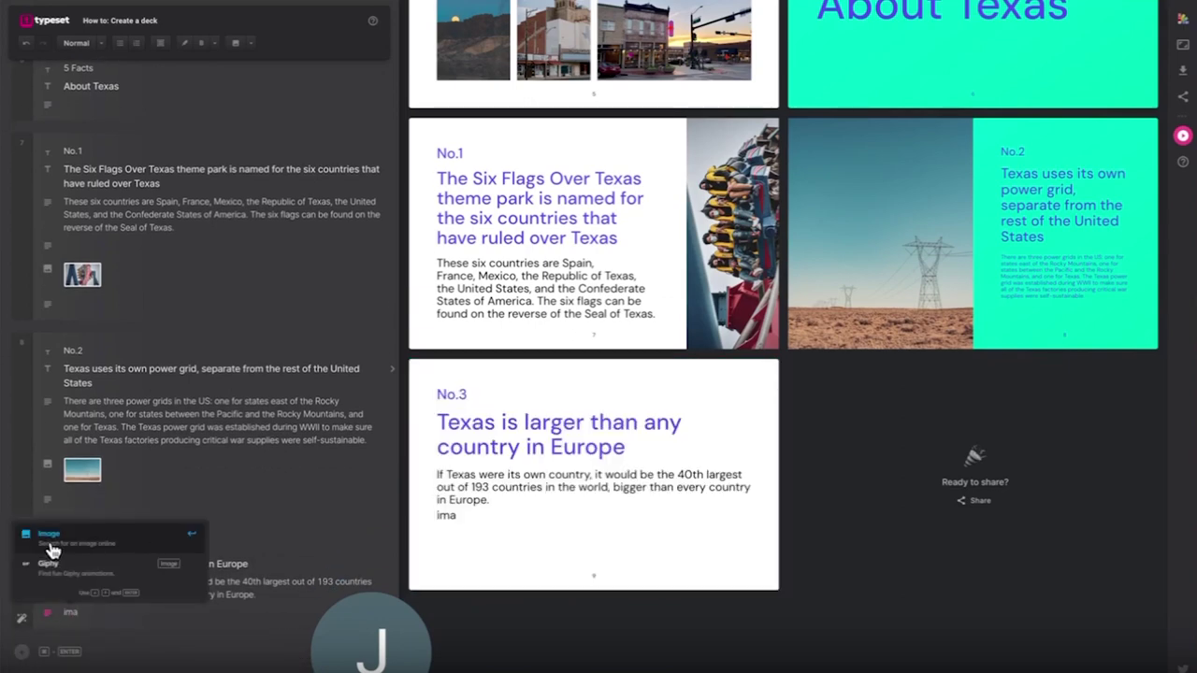
{"action": "left_click", "coordinate": [48, 532]}
{"action": "left_click_drag", "start_coordinate": [1114, 178], "coordinate": [114, 170]}
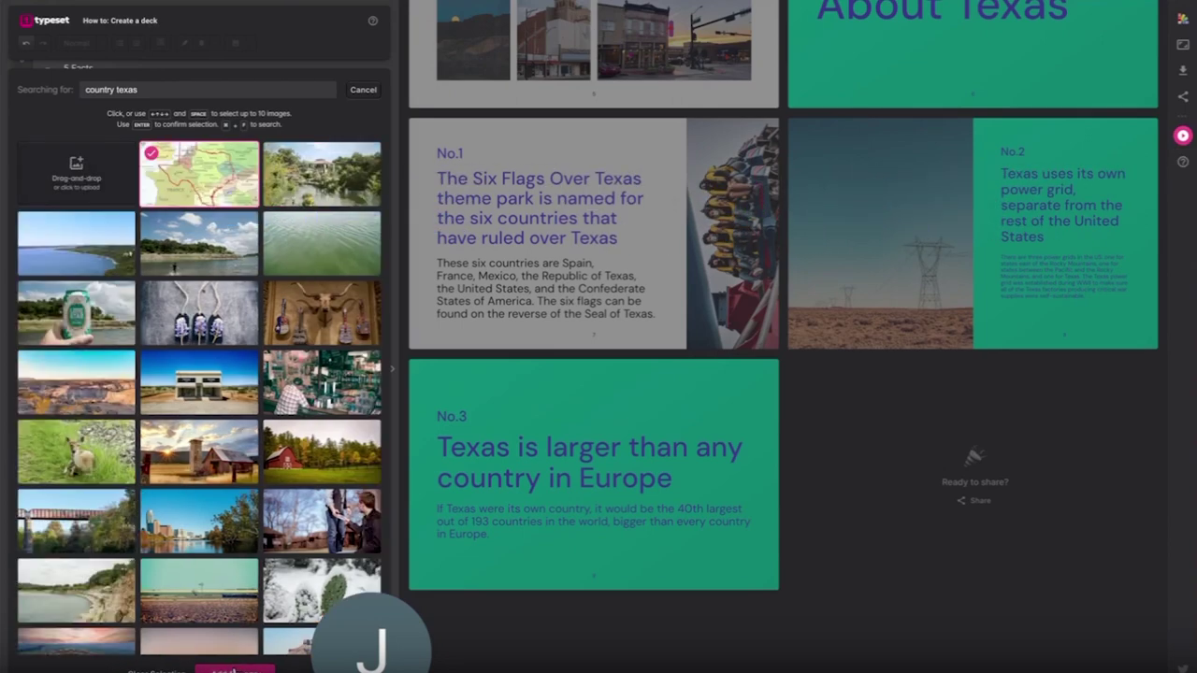
{"action": "left_click", "coordinate": [234, 669]}
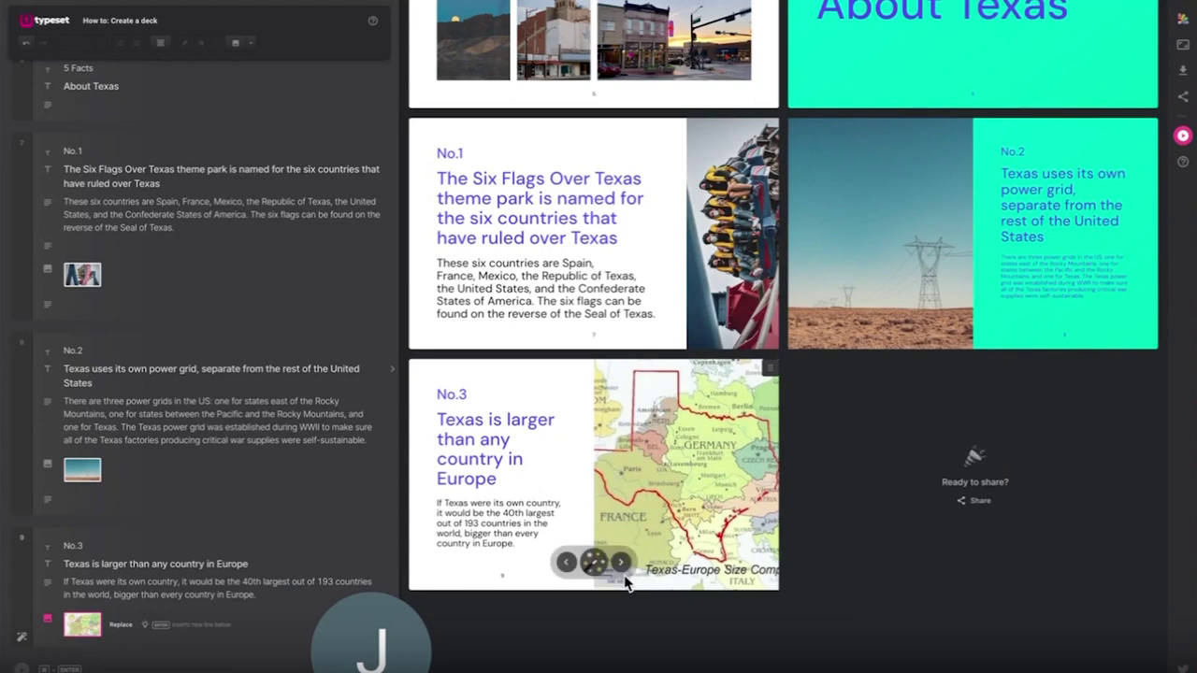
Recolor slide No.3 with the deck's purple and use the map-left, text-right layout.
{"action": "left_click", "coordinate": [593, 562]}
{"action": "left_click", "coordinate": [450, 653]}
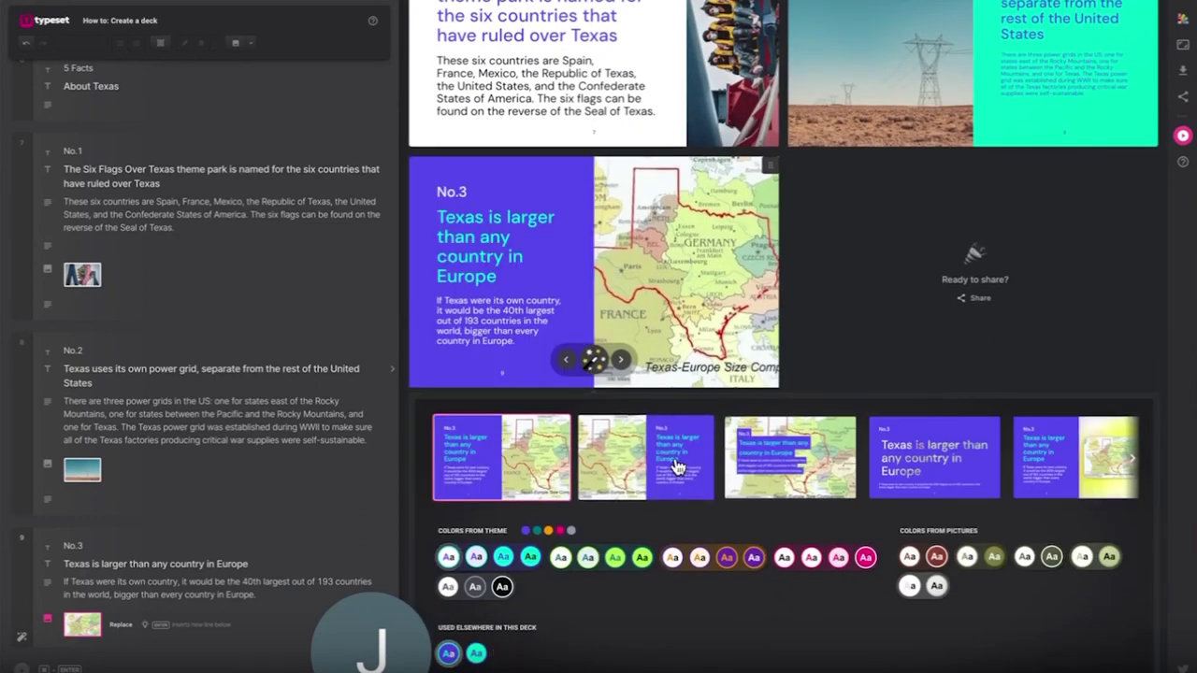
{"action": "scroll", "coordinate": [678, 465], "scroll_direction": "right", "scroll_amount": 5}
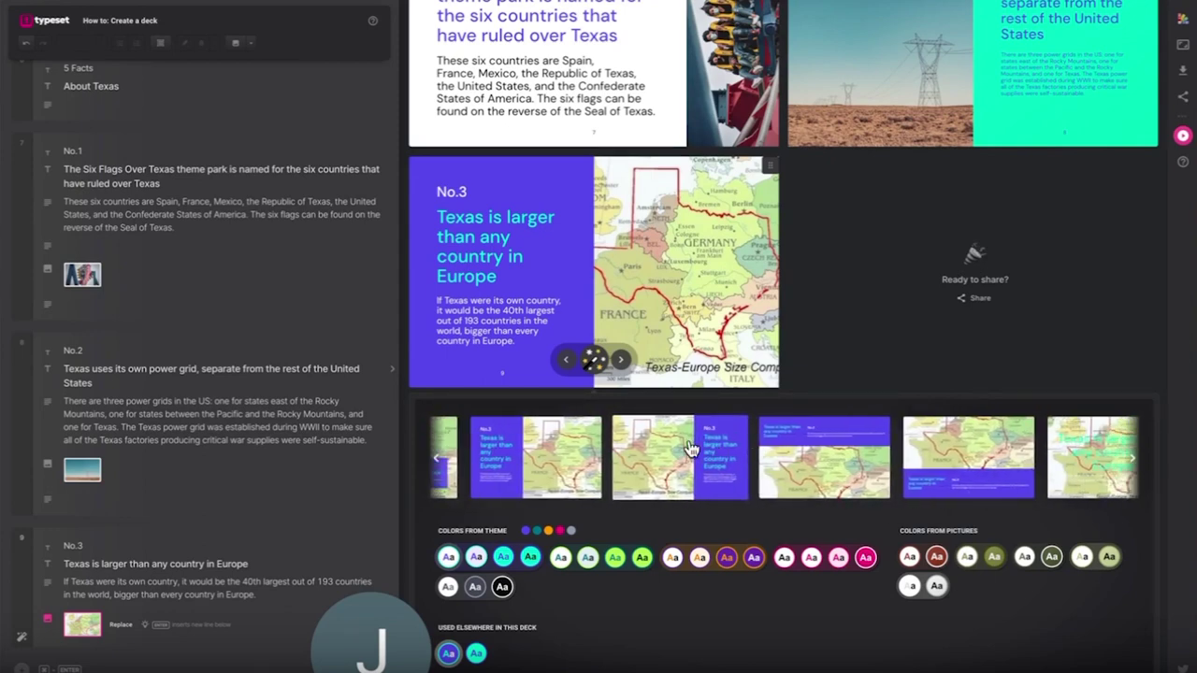
{"action": "left_click", "coordinate": [690, 449]}
{"action": "left_click", "coordinate": [593, 358]}
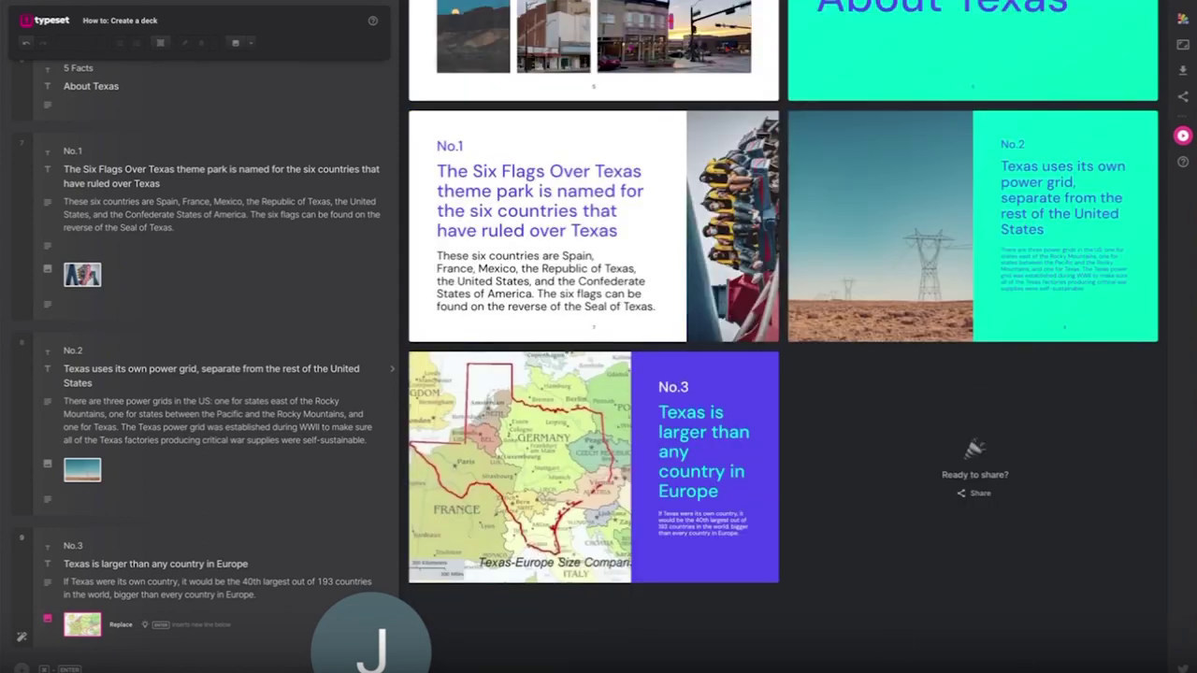
{"action": "left_click", "coordinate": [71, 644]}
Create slide No.4 in normal text and paste the Texas flag designer title and paragraphs.
{"action": "key", "text": "Return"}
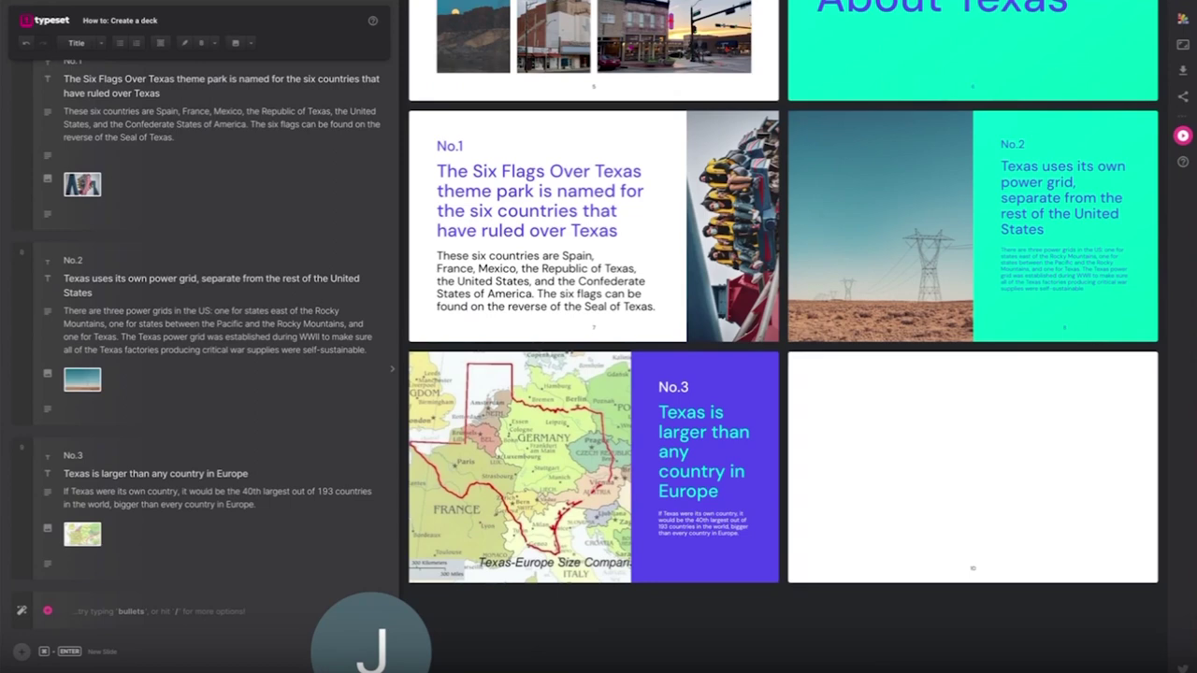
{"action": "type", "text": "No.5"}
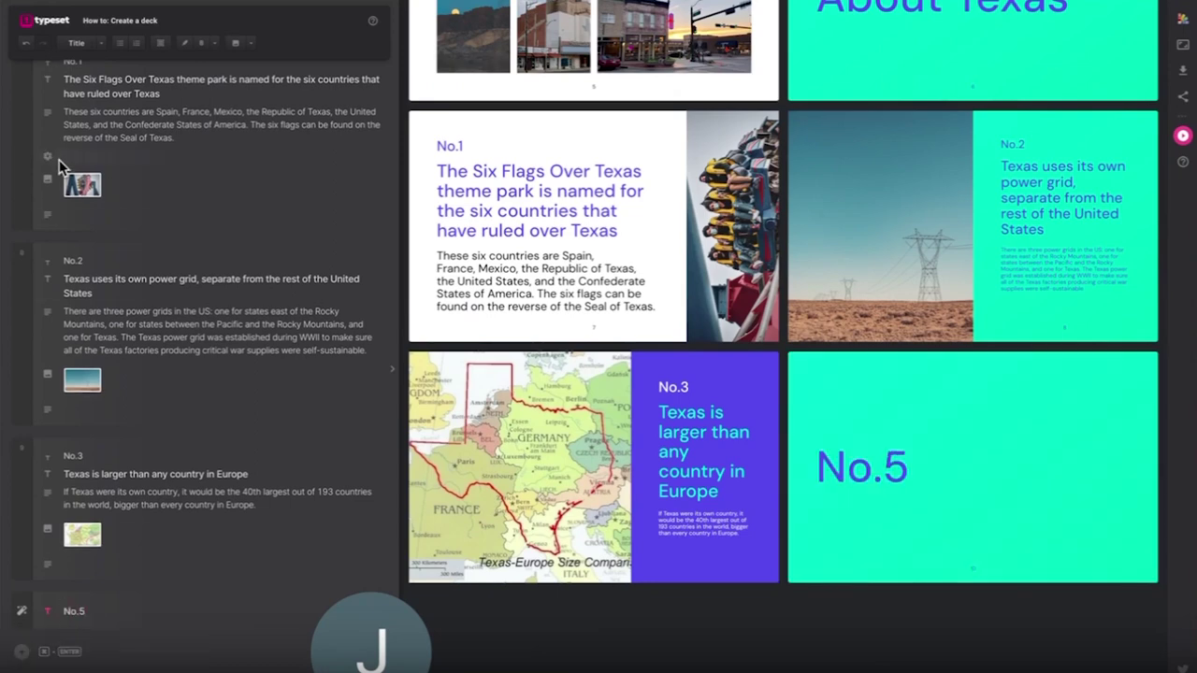
{"action": "key", "text": "BackSpace"}
{"action": "type", "text": "4"}
{"action": "left_click", "coordinate": [101, 49]}
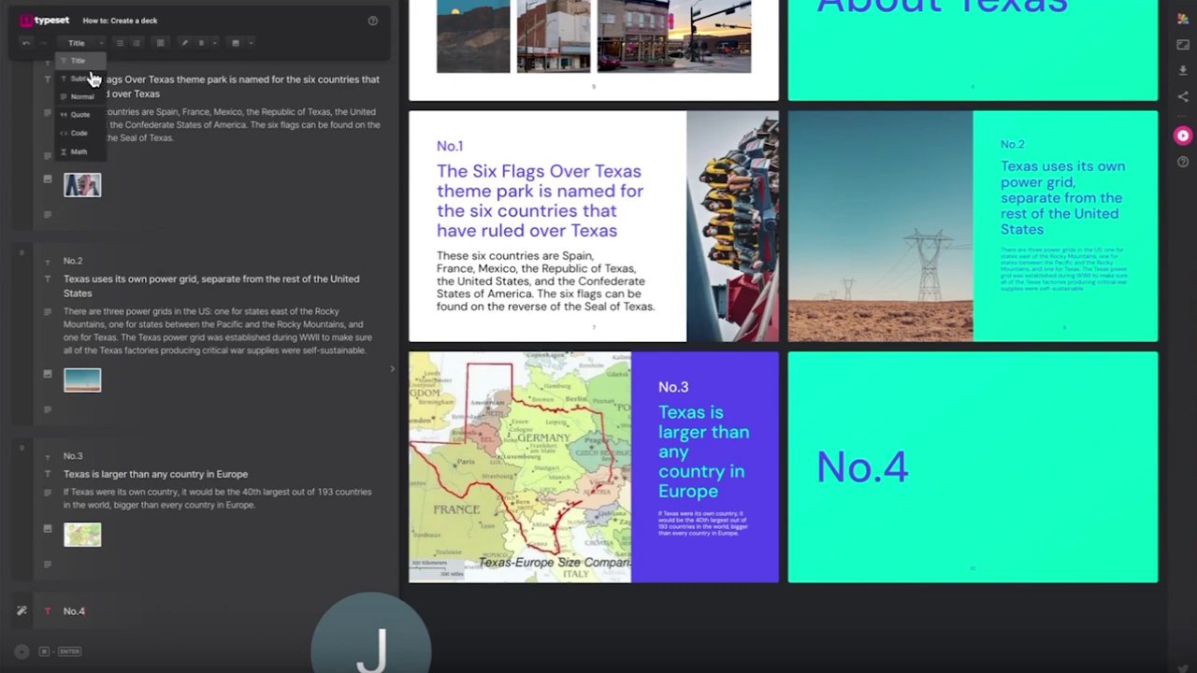
{"action": "left_click", "coordinate": [93, 79]}
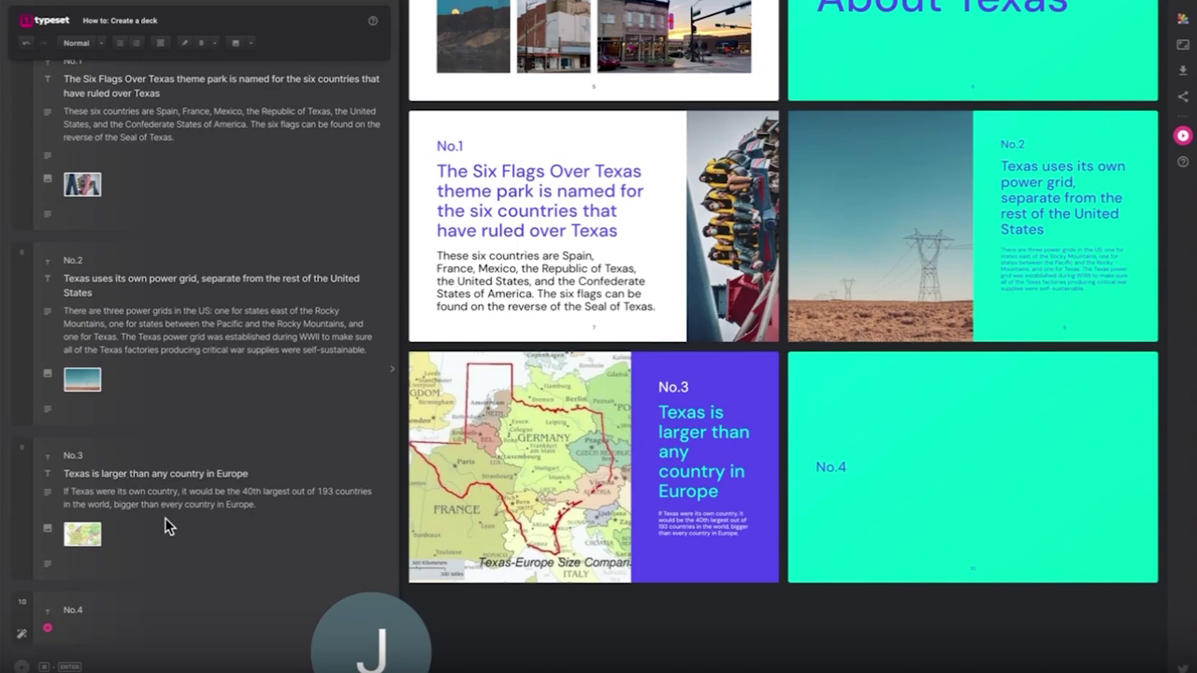
{"action": "type", "text": "The Texas flag's designer is unknown The Texas flag is one of the most recognizable flags in the United States, yet its designer is unknown. The design of the Texas flag has remained unchanged since 1839, when it was adopted by the Congress of the Republic of Texas as the official flag of the Republic. The flag consists of a vertical blue stripe on the left side, a white star in the center, and two horizontal stripes of white and red. The blue stripe is said to represent loyalty, the white star stands for the unity of the Texas people, and the white and red stripes represent bravery and strength."}
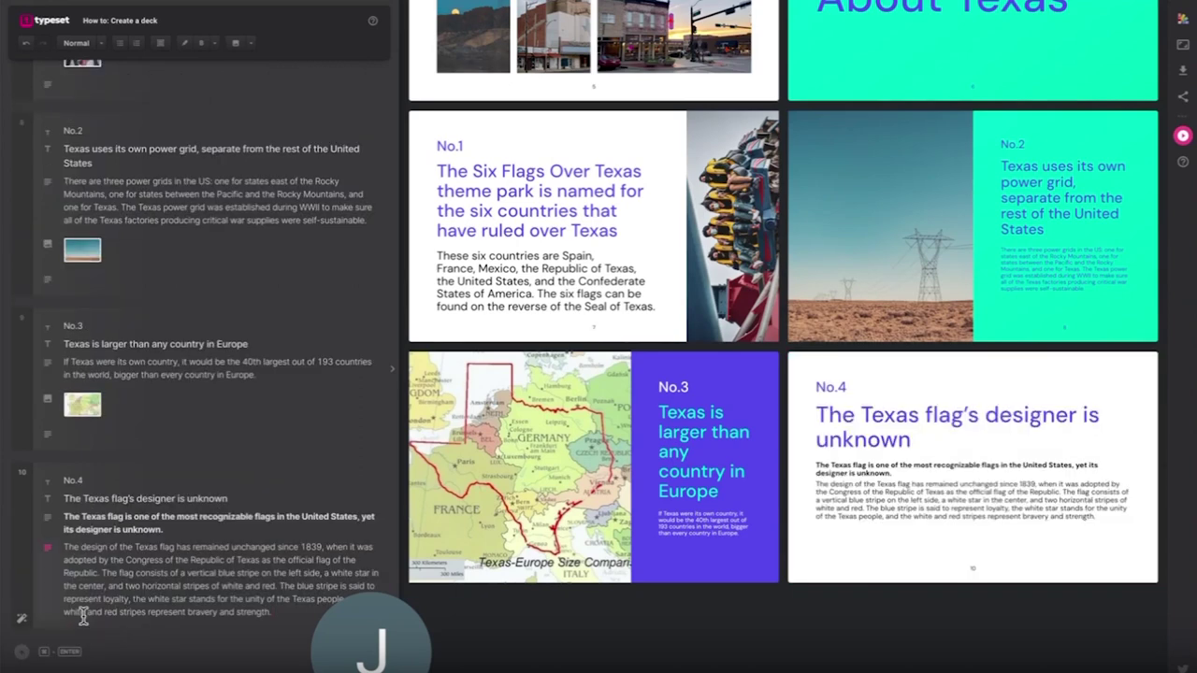
Insert a Texas flag photo from online image search into slide No.4.
{"action": "type", "text": "/"}
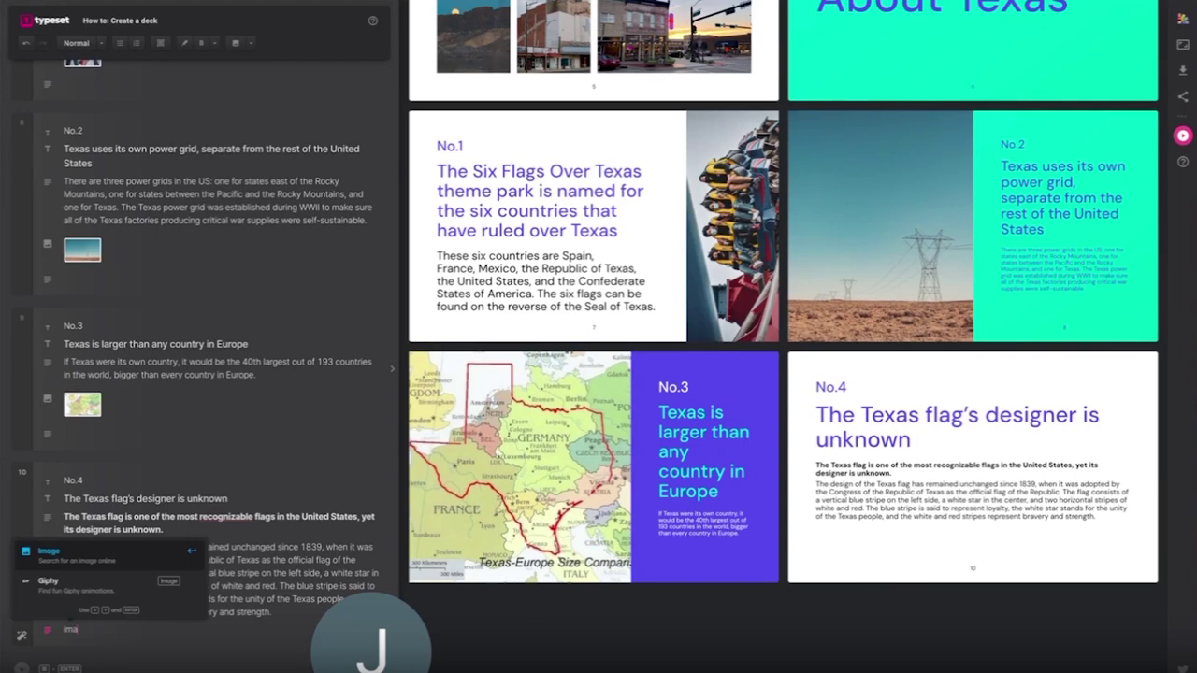
{"action": "left_click", "coordinate": [47, 556]}
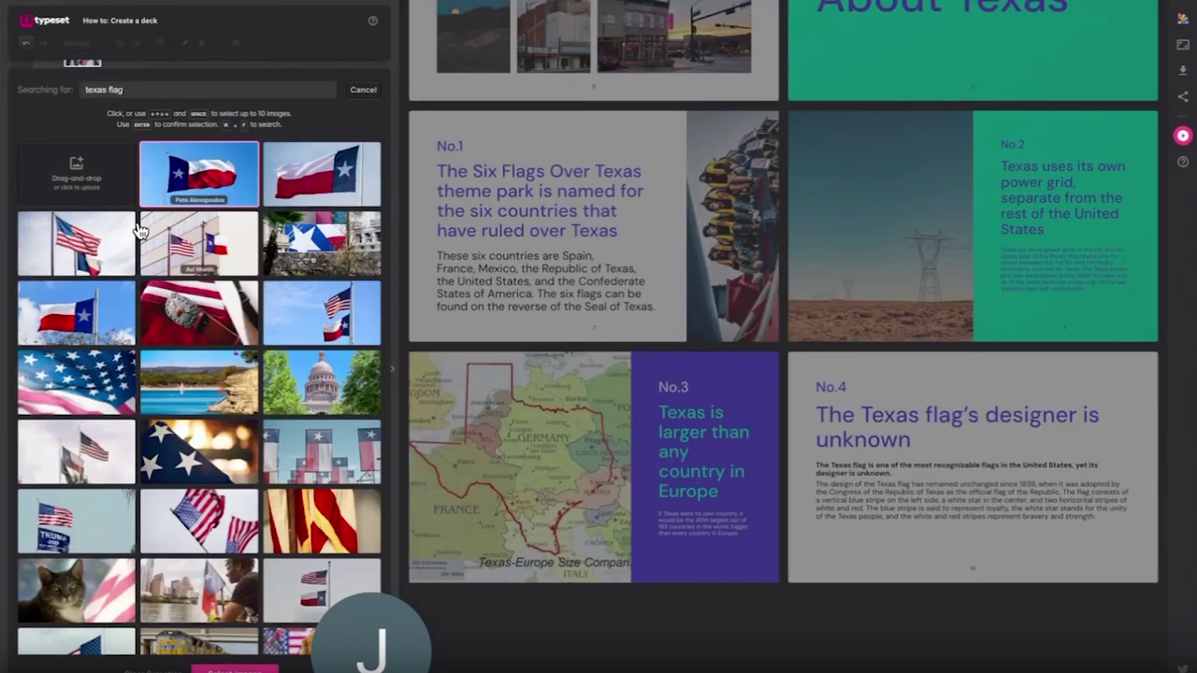
{"action": "left_click", "coordinate": [320, 323]}
{"action": "key", "text": "Return"}
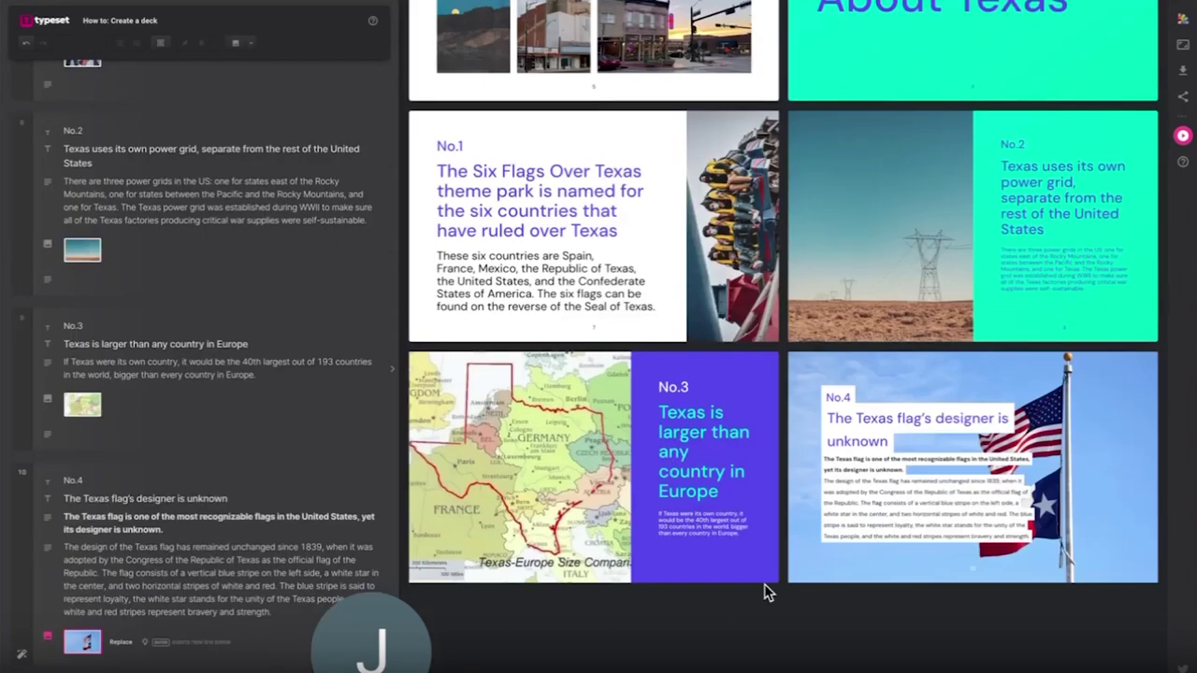
Lay out slide No.4 with text left and the flag right, reframing the flag photo.
{"action": "left_click", "coordinate": [950, 550]}
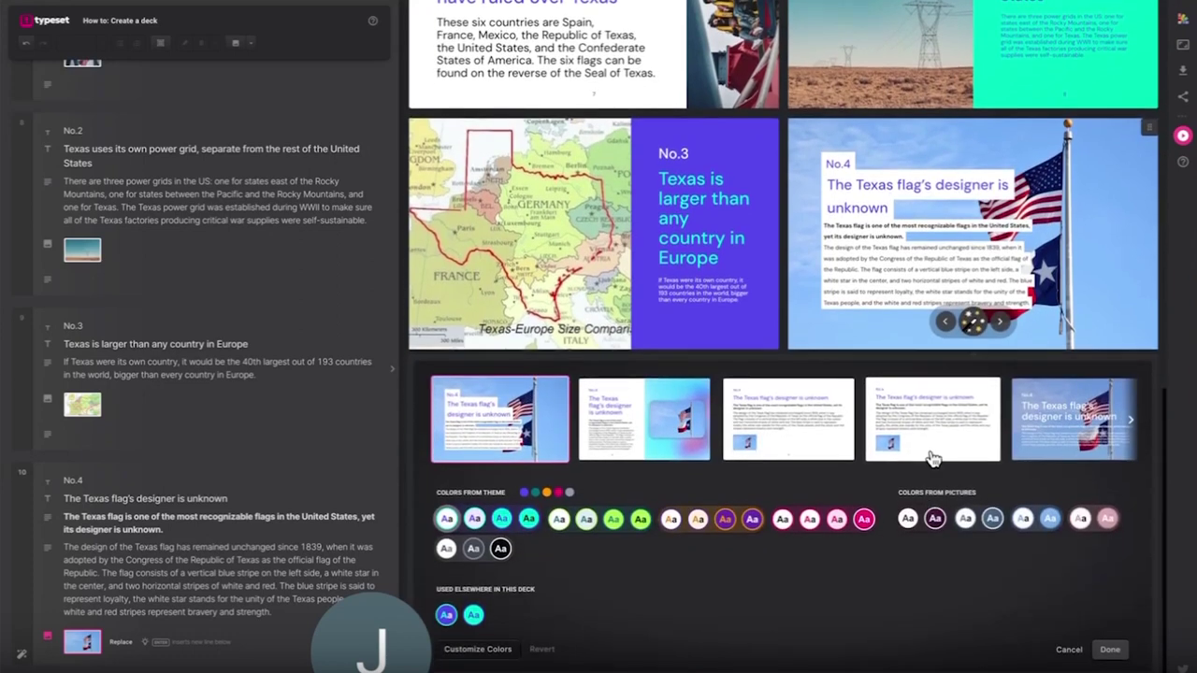
{"action": "left_click", "coordinate": [924, 418]}
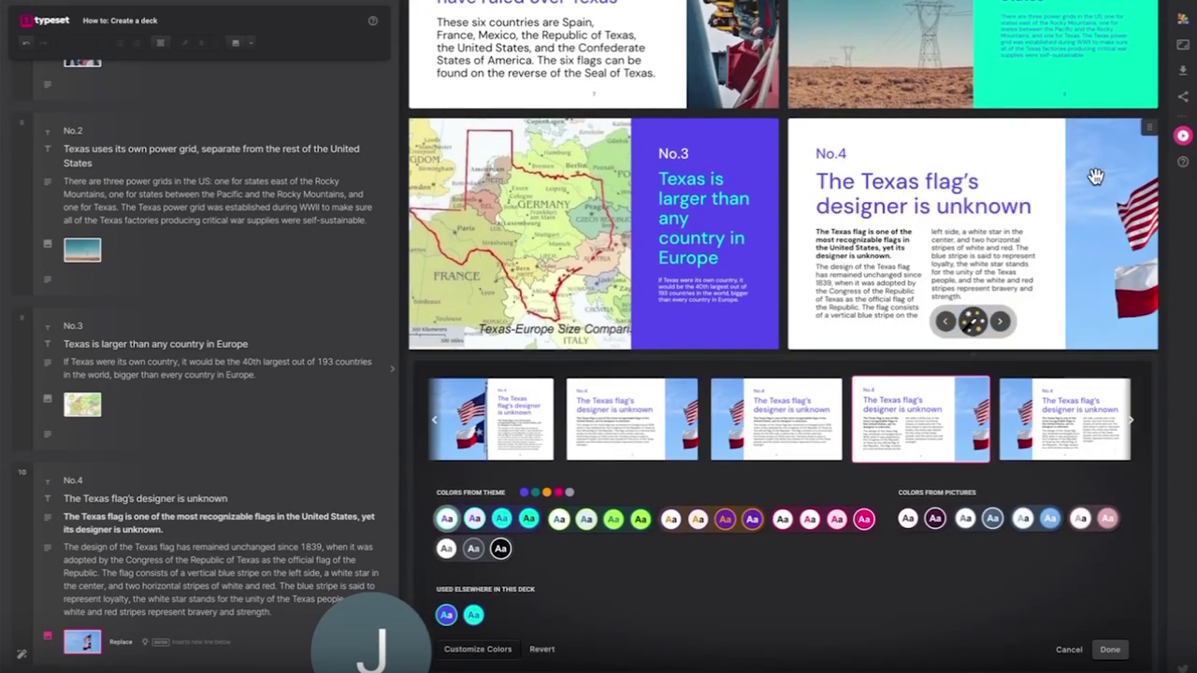
{"action": "left_click", "coordinate": [1127, 178]}
{"action": "left_click_drag", "start_coordinate": [1127, 177], "coordinate": [1085, 177]}
{"action": "left_click", "coordinate": [1111, 98]}
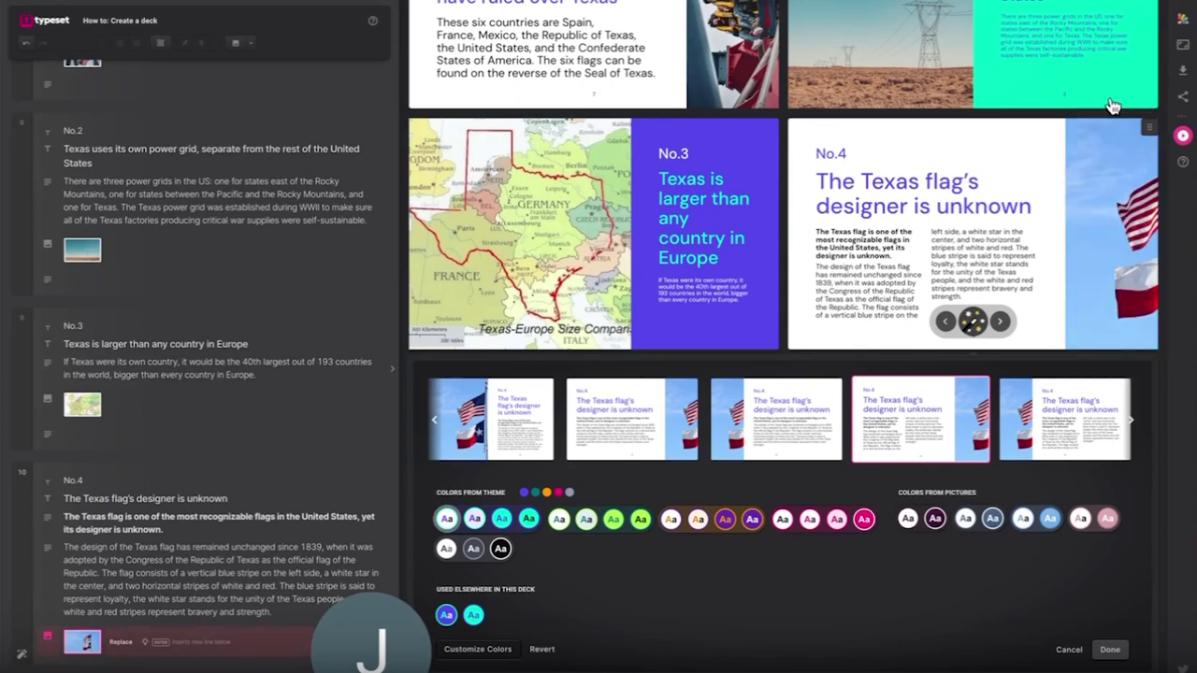
{"action": "left_click", "coordinate": [1109, 649]}
Create slide No.5 in normal text and paste the Texas State Capitol title and text.
{"action": "key", "text": "Return"}
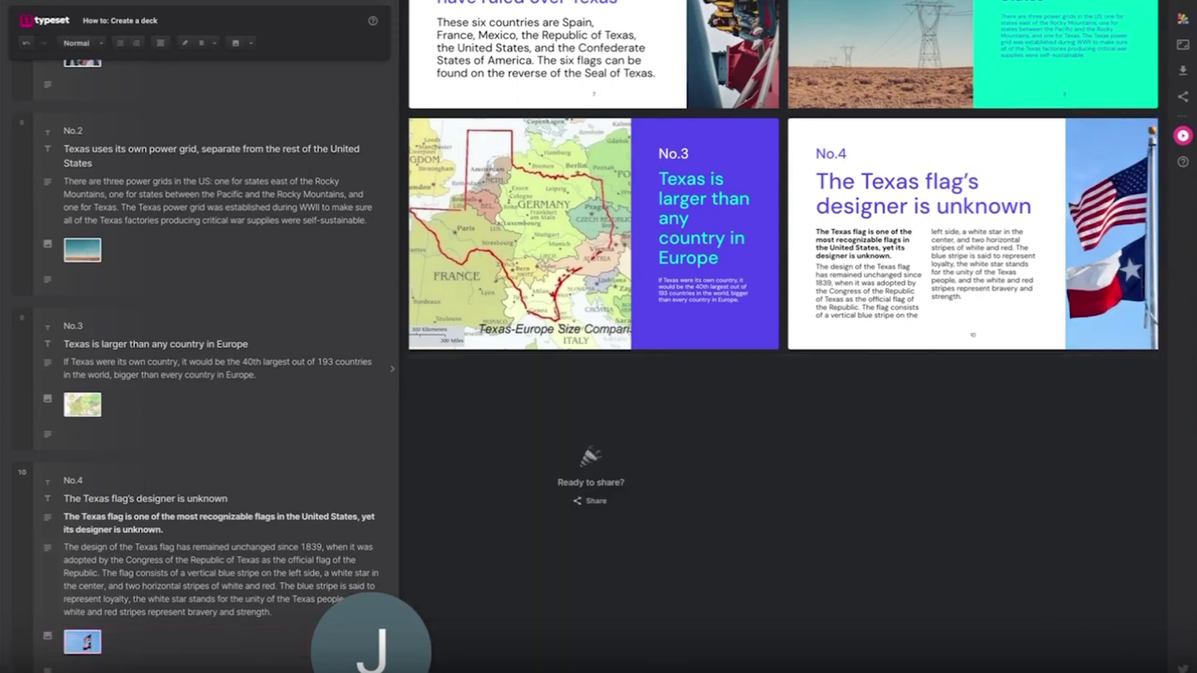
{"action": "type", "text": "No."}
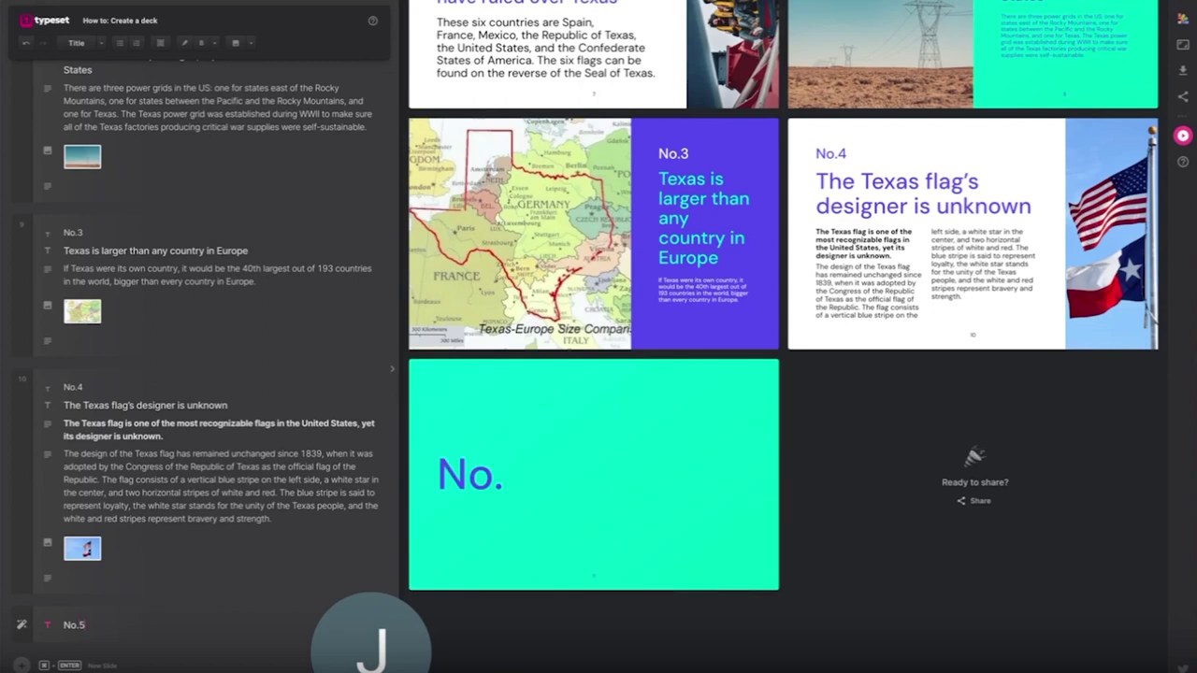
{"action": "type", "text": "5"}
{"action": "left_click", "coordinate": [98, 44]}
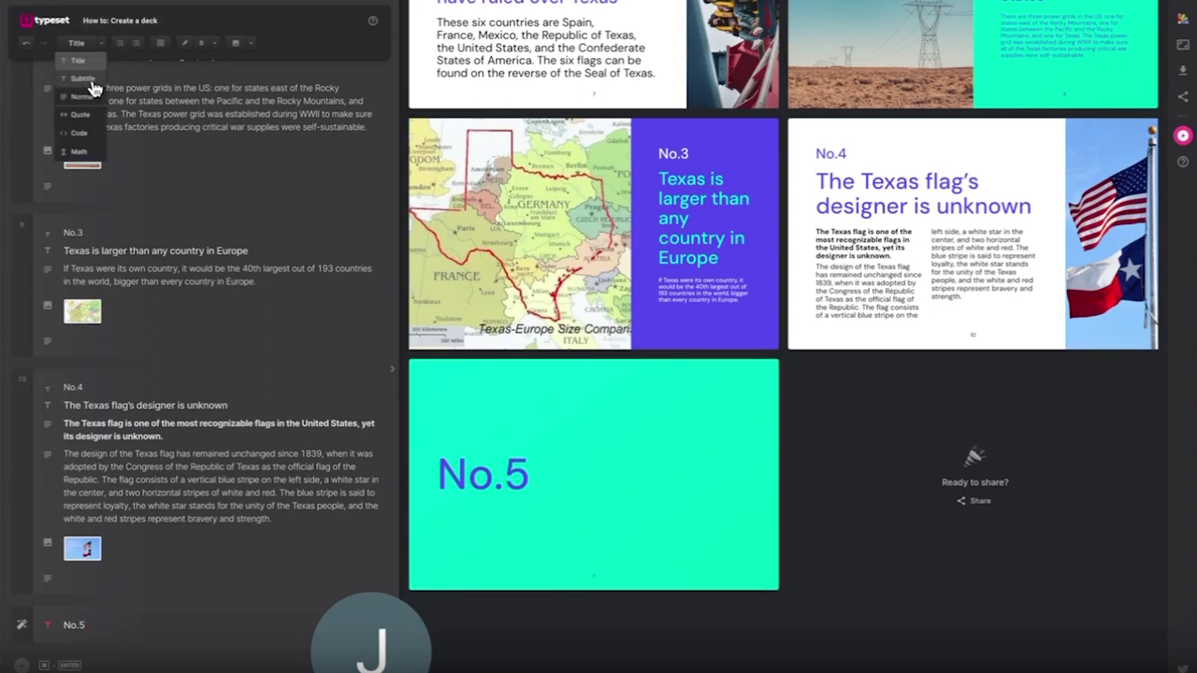
{"action": "left_click", "coordinate": [86, 96]}
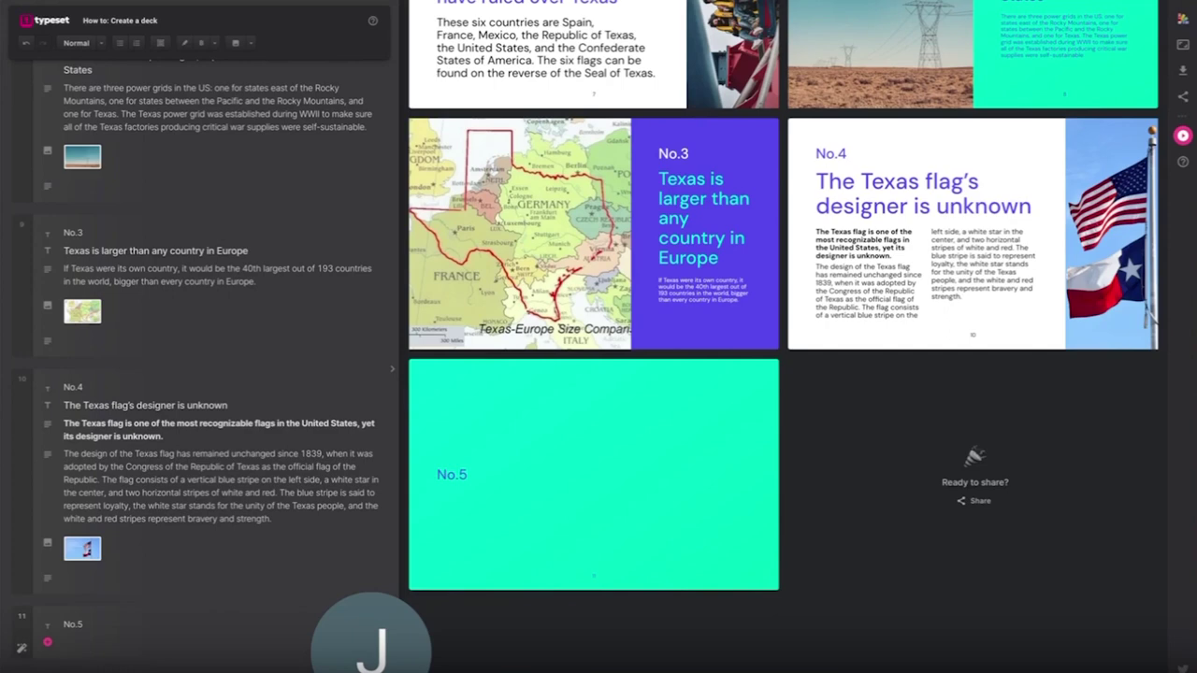
{"action": "type", "text": "The Texas State Capitol building is the largest state capitol in the nation In terms of gross square footage, the Texas Capitol is only smaller in size to the US Capitol building. Additionally, the Texas Capitol dome actually sits 7ft (2.13m) higher than the US Capitol's."}
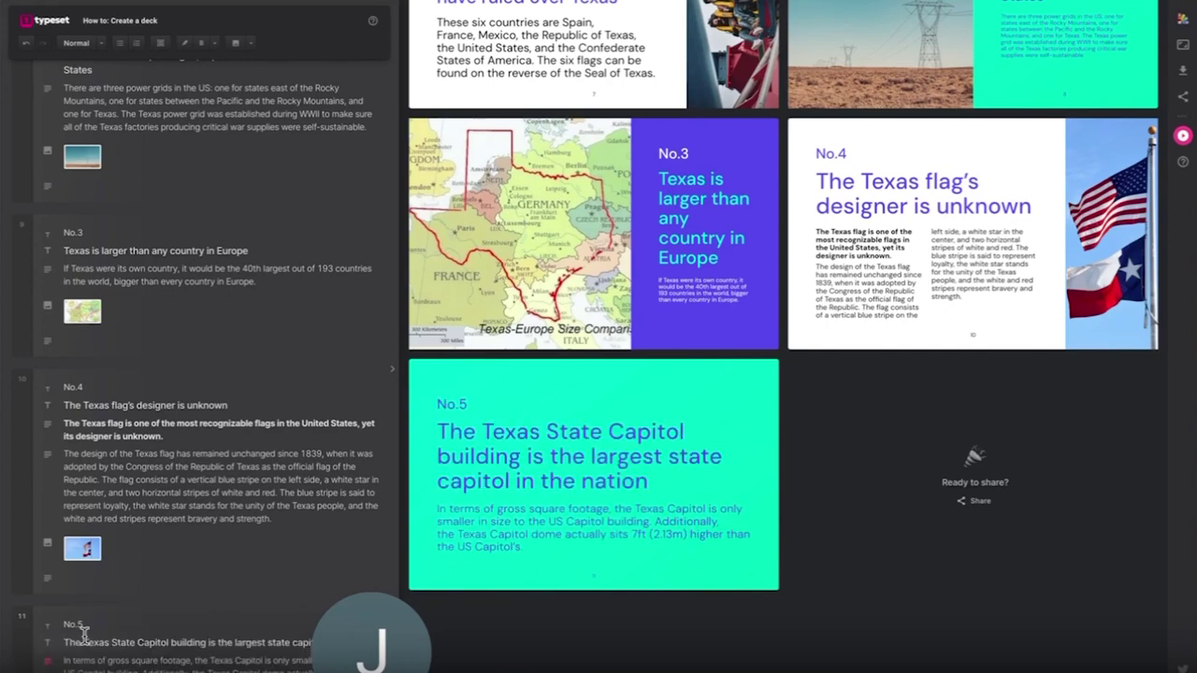
Insert the Capitol photo with trees from online image search into slide No.5.
{"action": "type", "text": "im"}
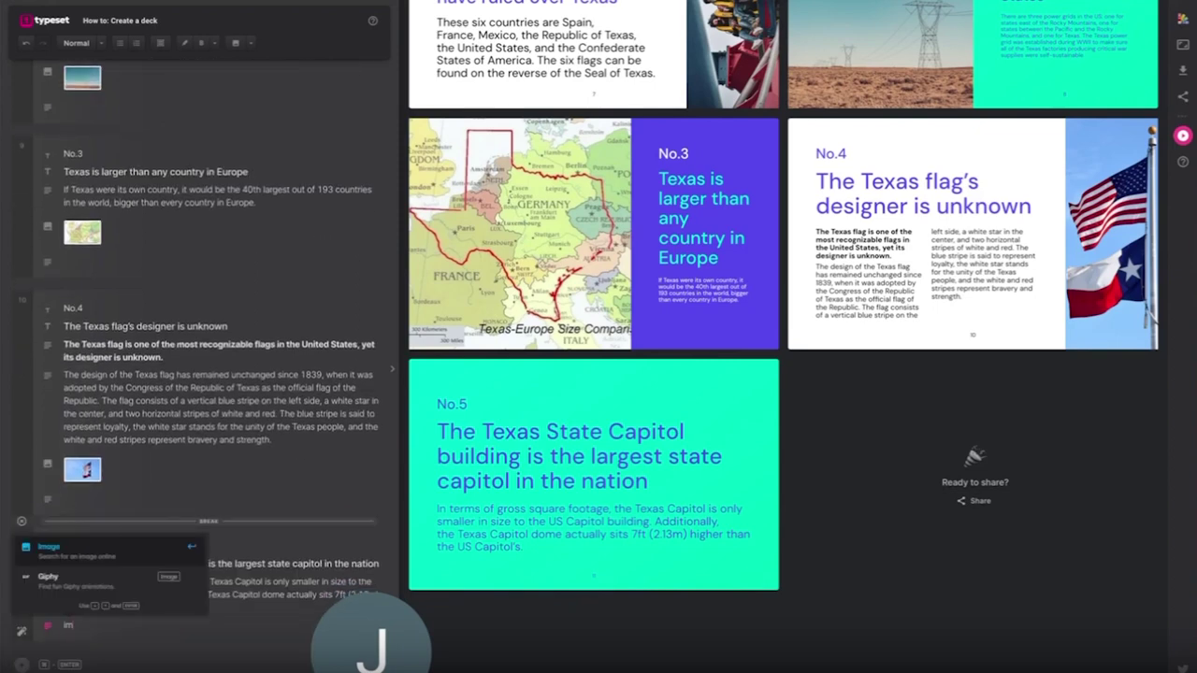
{"action": "type", "text": "age"}
{"action": "key", "text": "Return"}
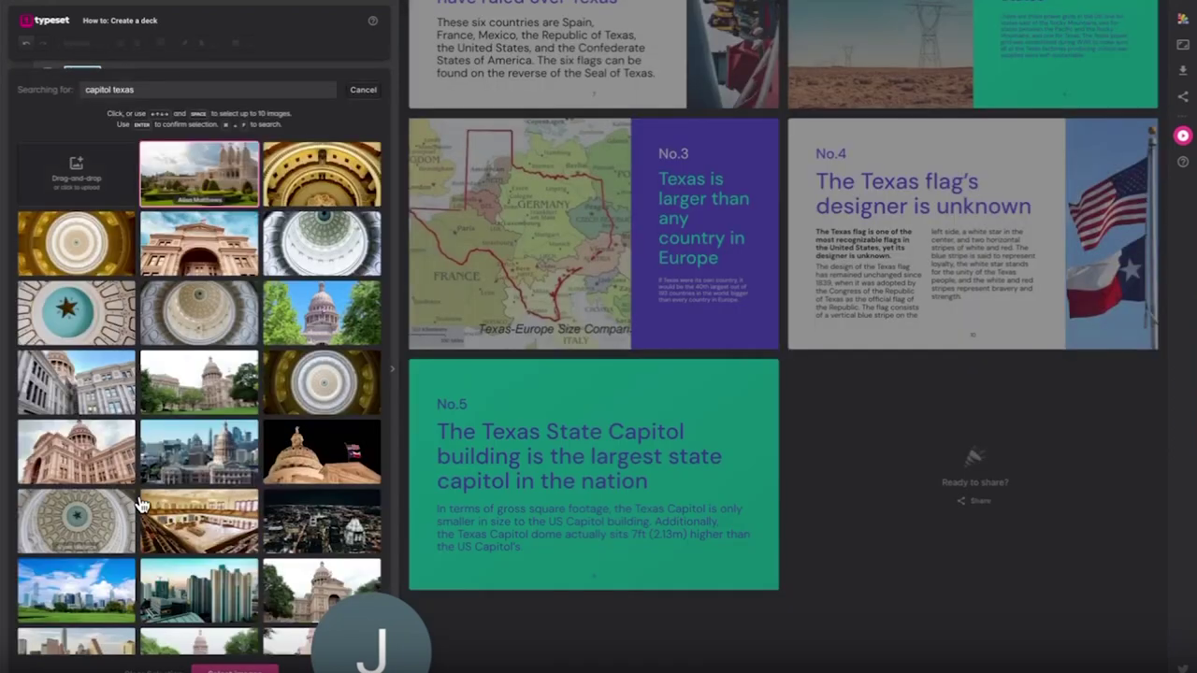
{"action": "left_click", "coordinate": [317, 316]}
{"action": "left_click", "coordinate": [234, 669]}
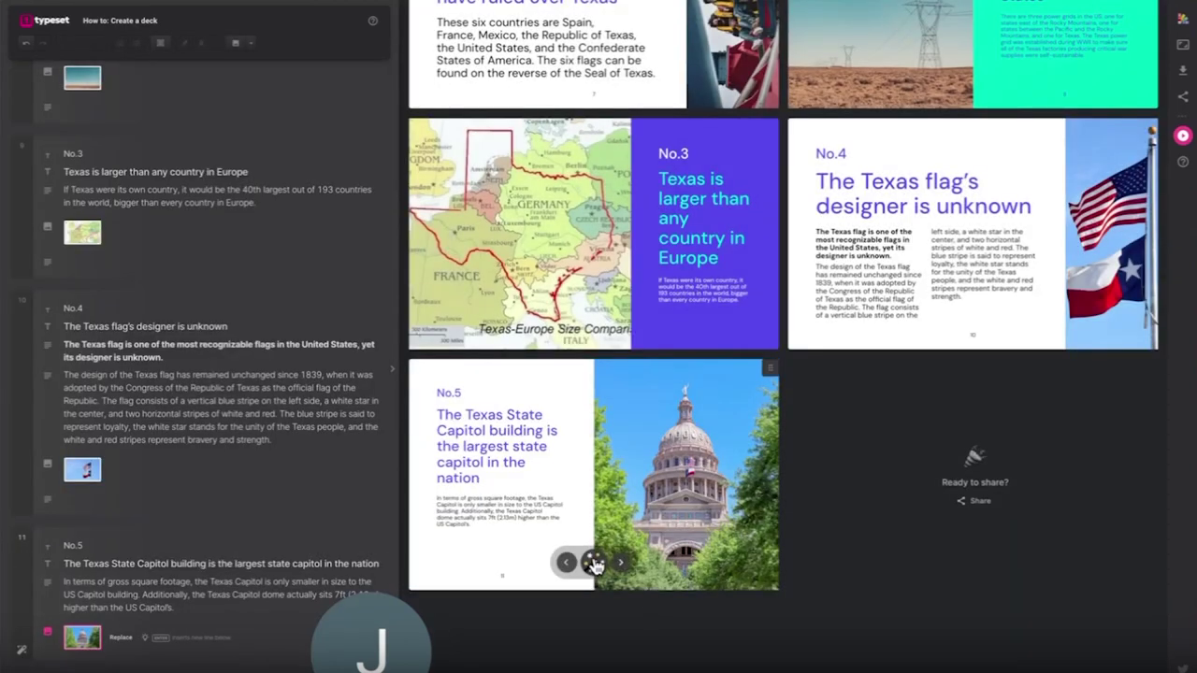
Recolor slide No.5 with the cyan theme and choose the Capitol-photo-left layout.
{"action": "left_click", "coordinate": [593, 556]}
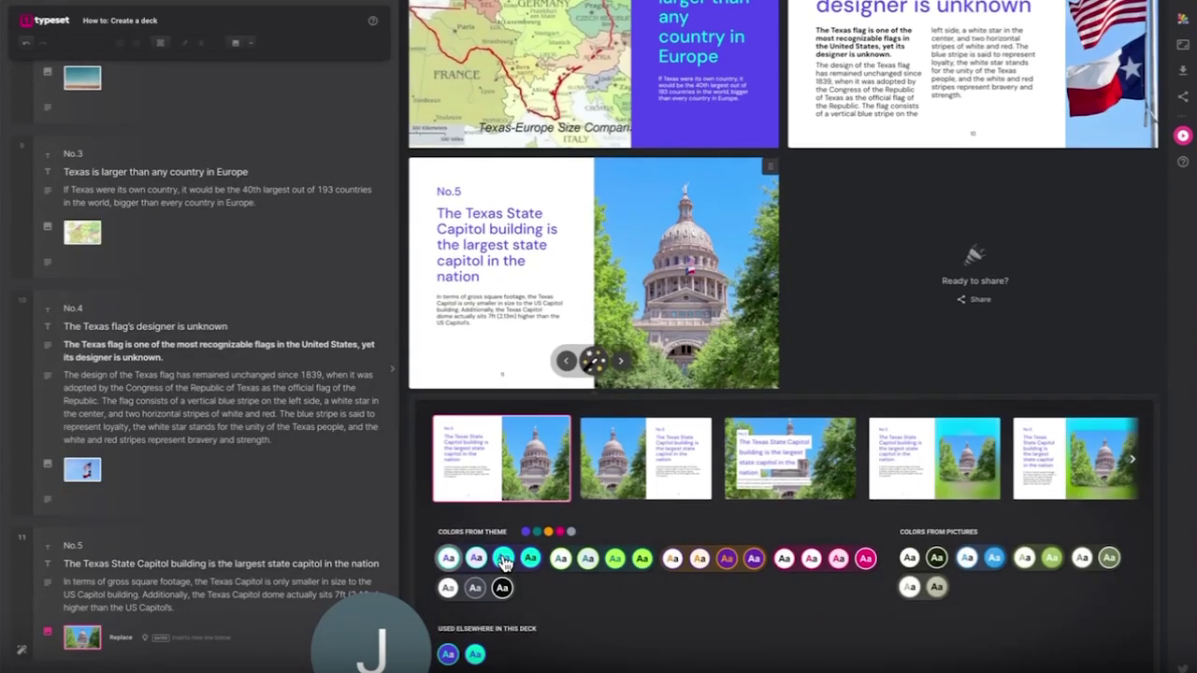
{"action": "left_click", "coordinate": [504, 560]}
{"action": "scroll", "coordinate": [905, 437], "scroll_direction": "right", "scroll_amount": 5}
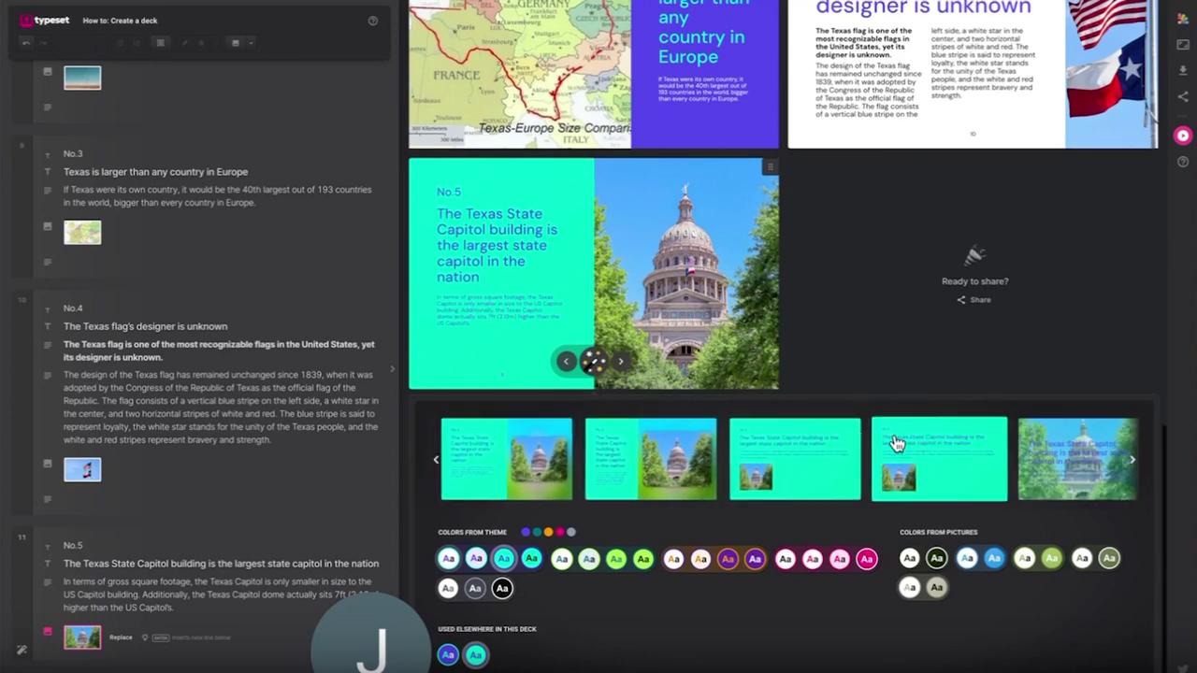
{"action": "scroll", "coordinate": [895, 445], "scroll_direction": "right", "scroll_amount": 3}
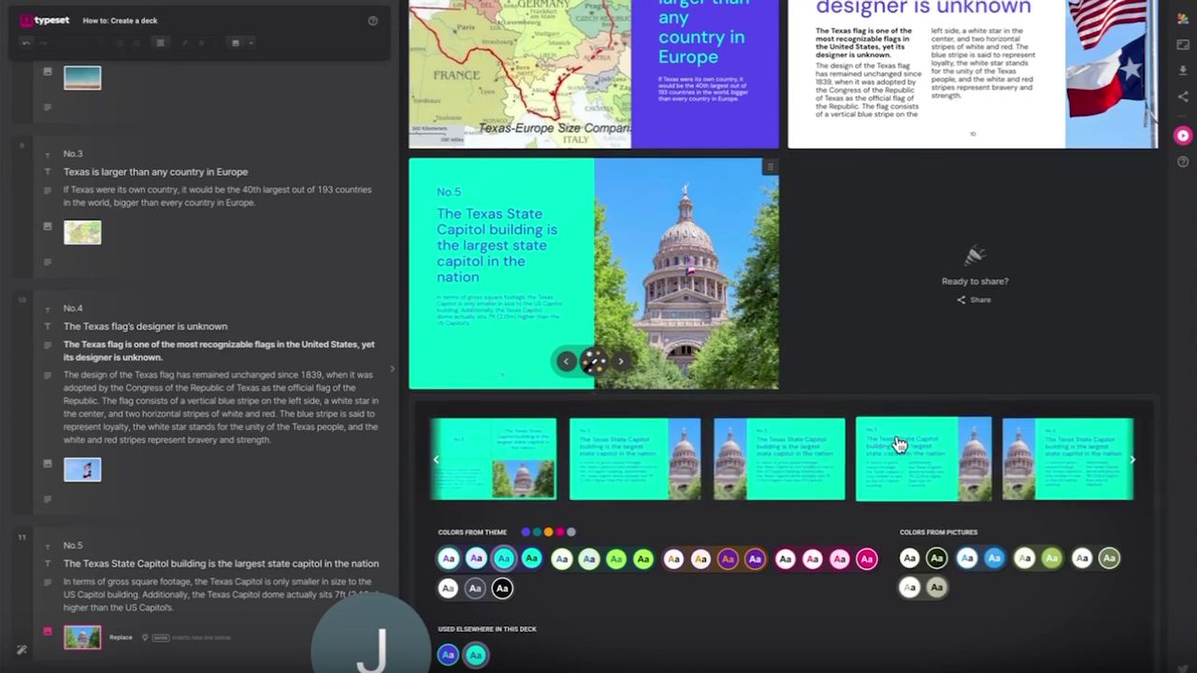
{"action": "scroll", "coordinate": [886, 445], "scroll_direction": "right", "scroll_amount": 5}
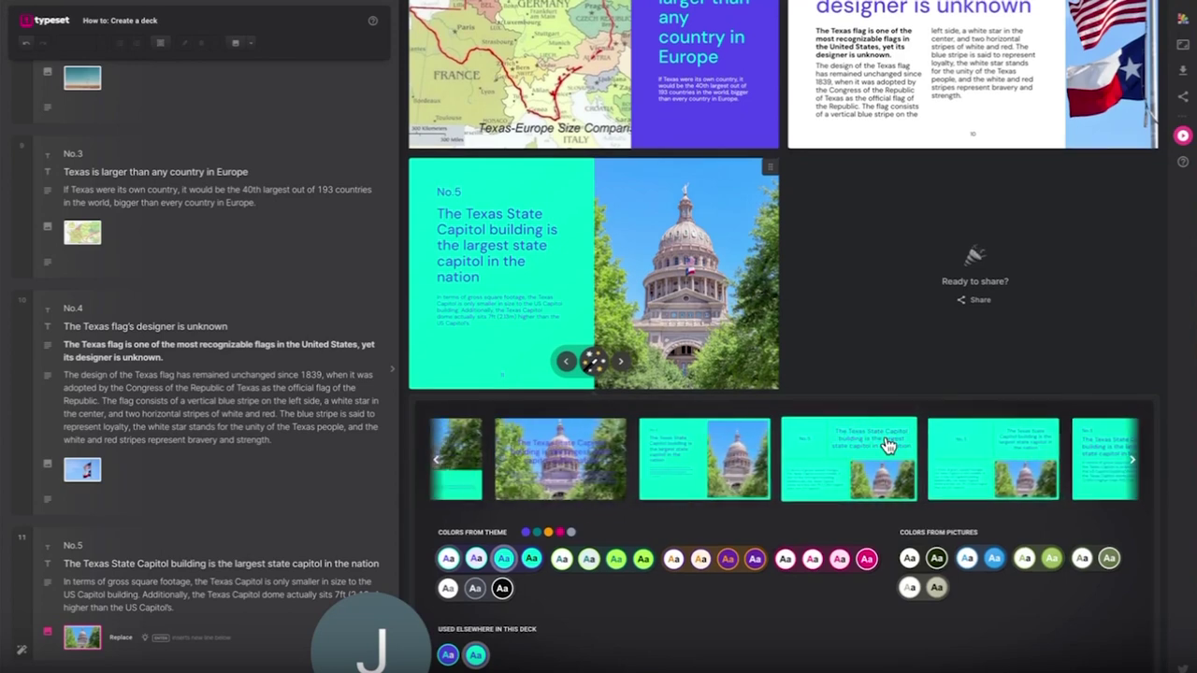
{"action": "scroll", "coordinate": [886, 445], "scroll_direction": "right", "scroll_amount": 3}
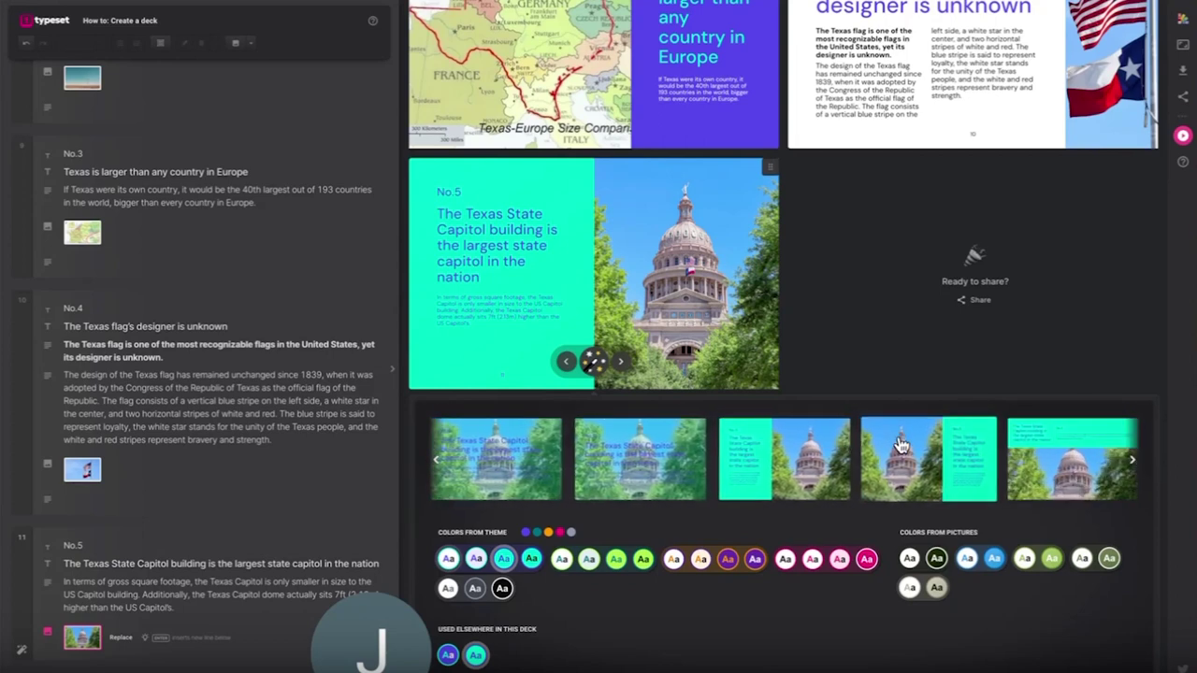
{"action": "left_click", "coordinate": [916, 469]}
{"action": "left_click", "coordinate": [780, 420]}
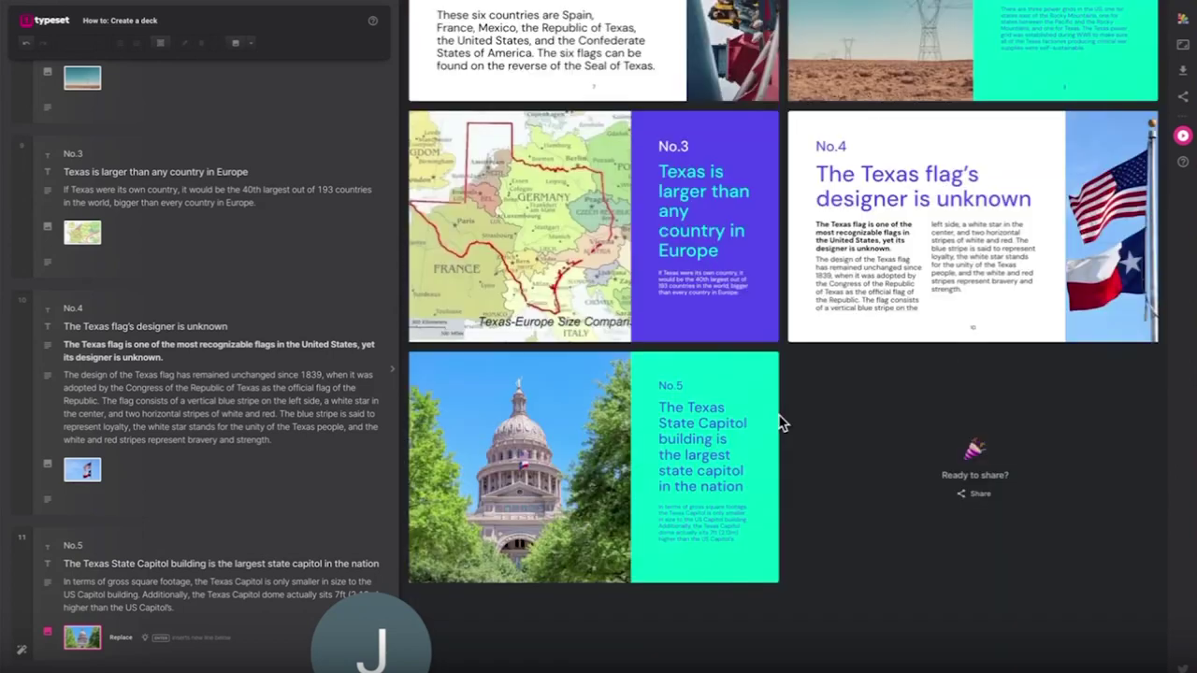
{"action": "scroll", "coordinate": [209, 440], "scroll_direction": "down", "scroll_amount": 1}
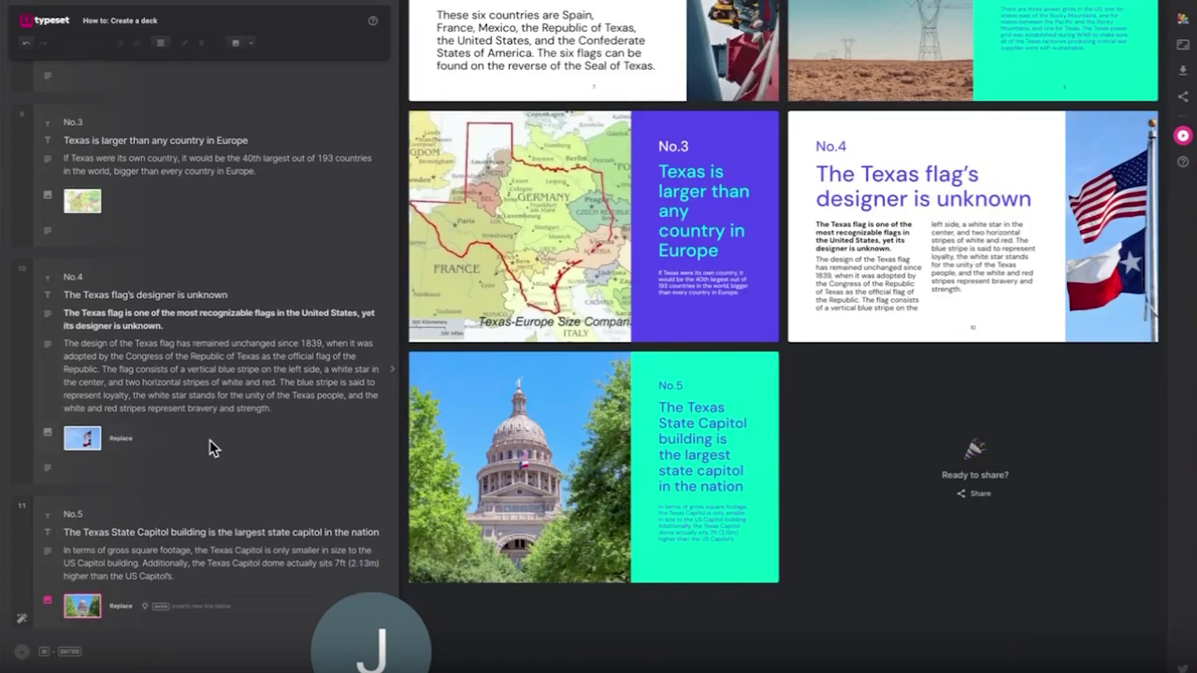
Add a new slide at the end filled with the Key metrics template.
{"action": "left_click", "coordinate": [22, 653]}
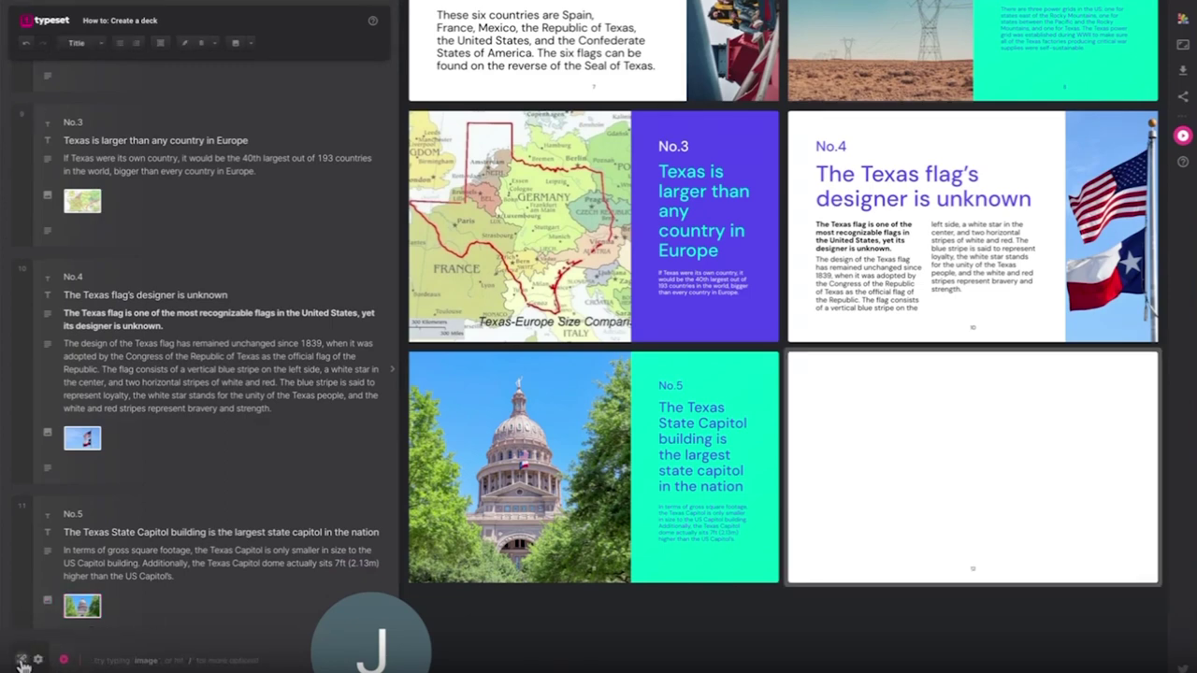
{"action": "left_click", "coordinate": [22, 660]}
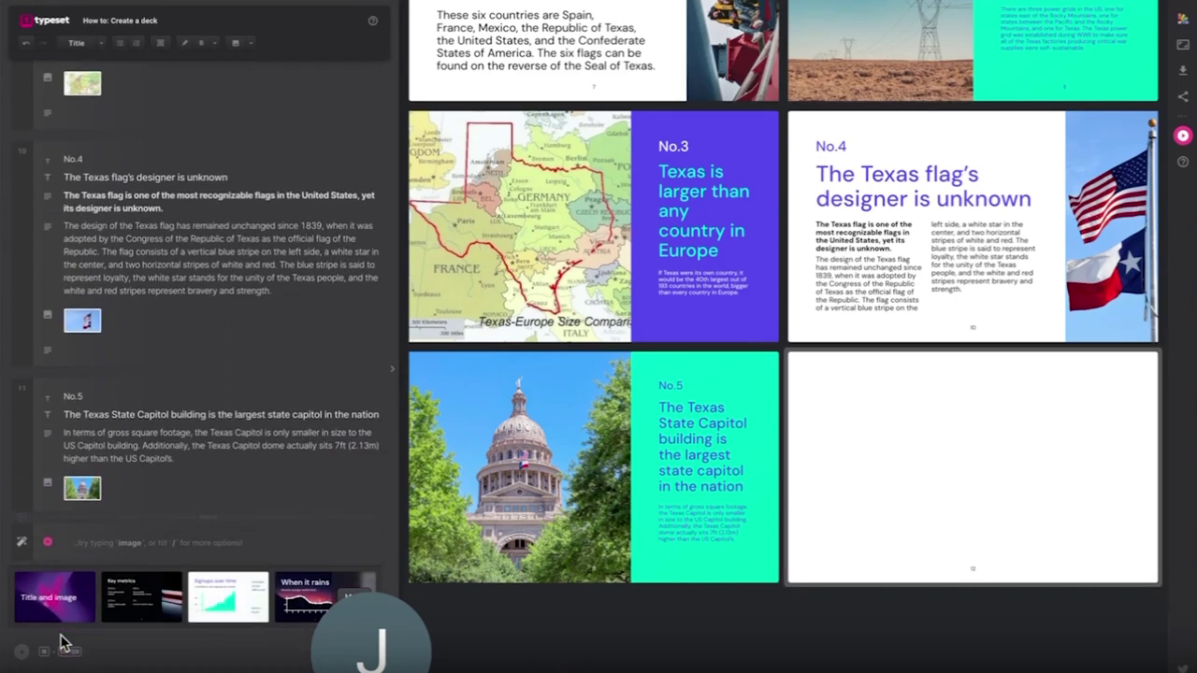
{"action": "left_click", "coordinate": [147, 596]}
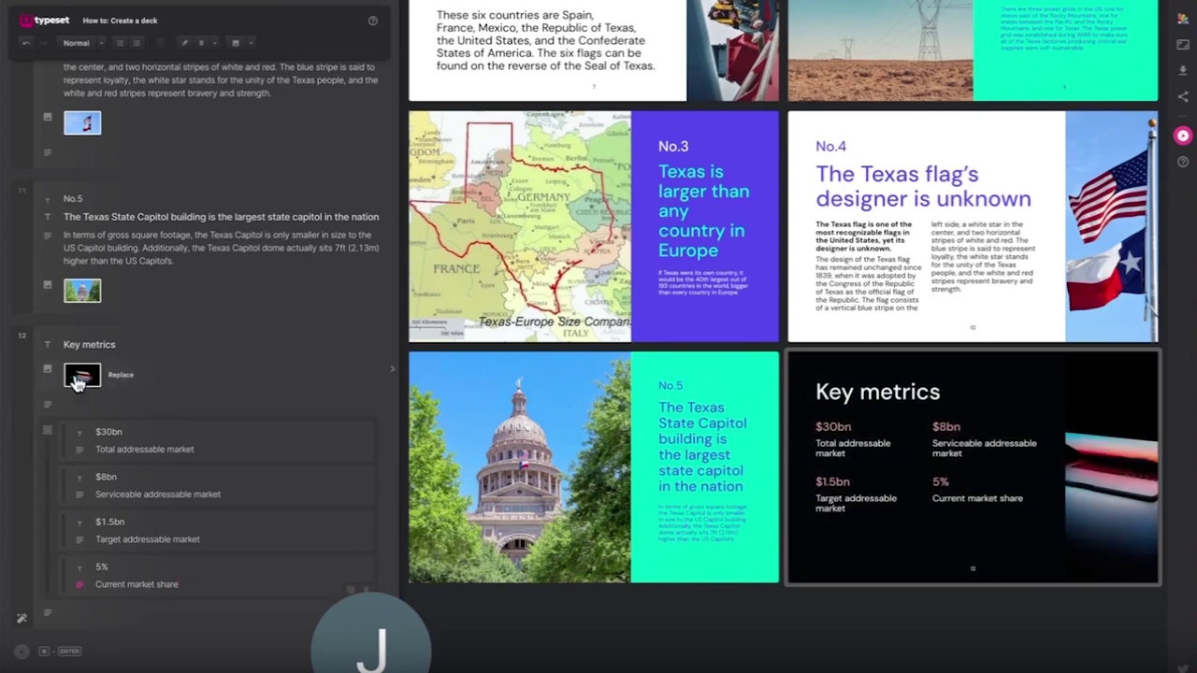
Delete the Key metrics image and retitle the slide Fast facts.
{"action": "left_click", "coordinate": [48, 369]}
{"action": "left_click", "coordinate": [81, 470]}
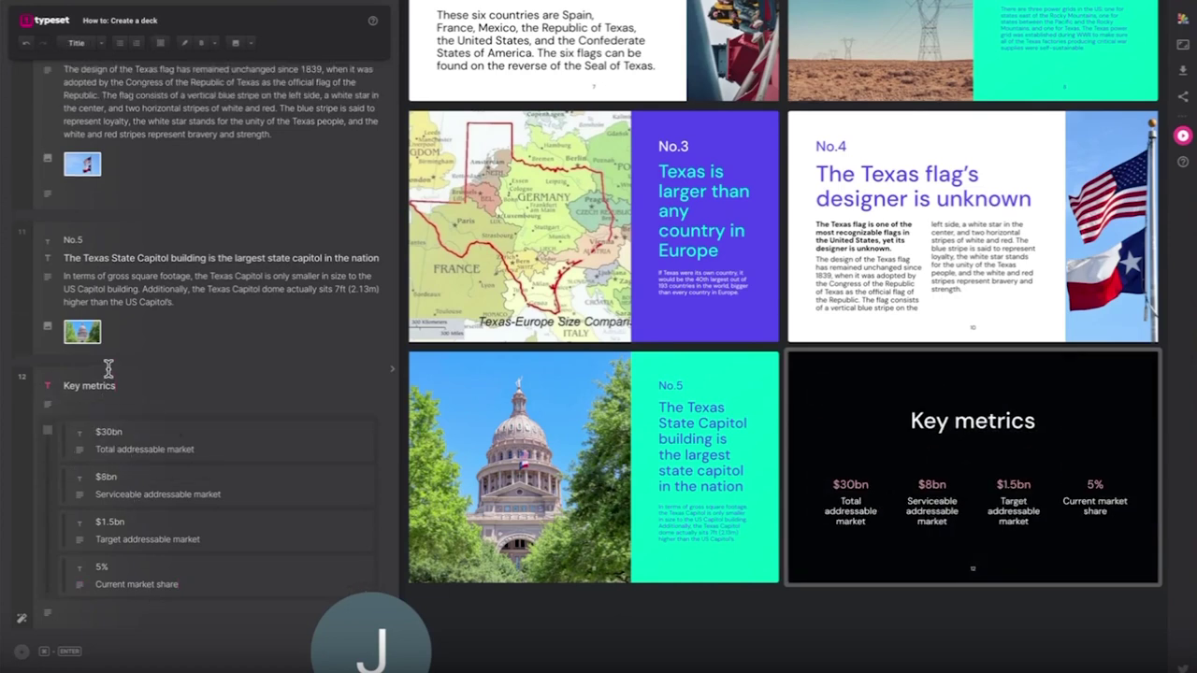
{"action": "left_click_drag", "start_coordinate": [123, 385], "coordinate": [18, 390]}
{"action": "type", "text": "Fast facts"}
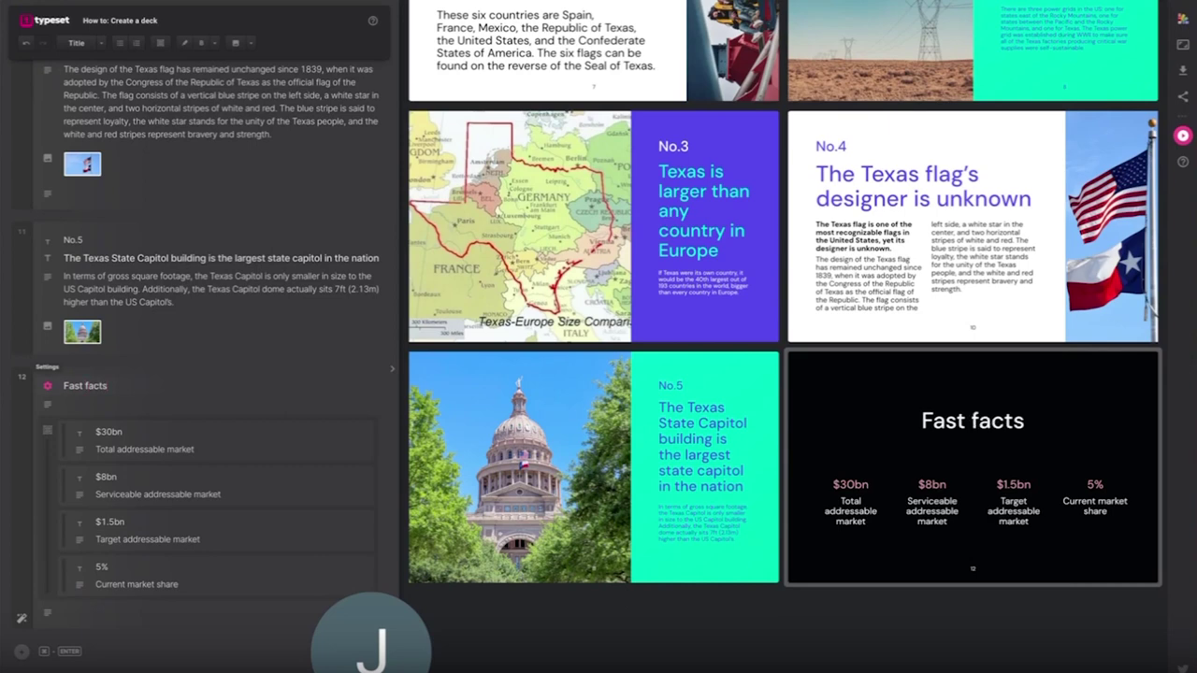
Duplicate the $30bn fact twice and make the first fact Nickname: The Lone Star State.
{"action": "left_click", "coordinate": [352, 456]}
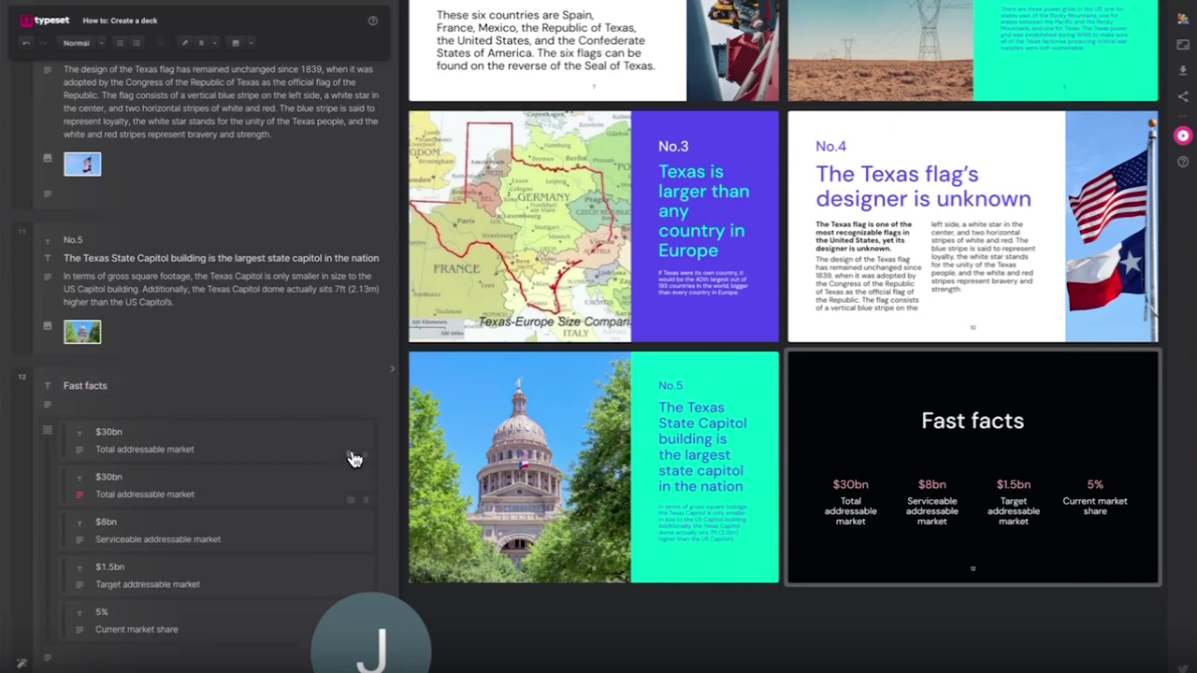
{"action": "left_click", "coordinate": [351, 456]}
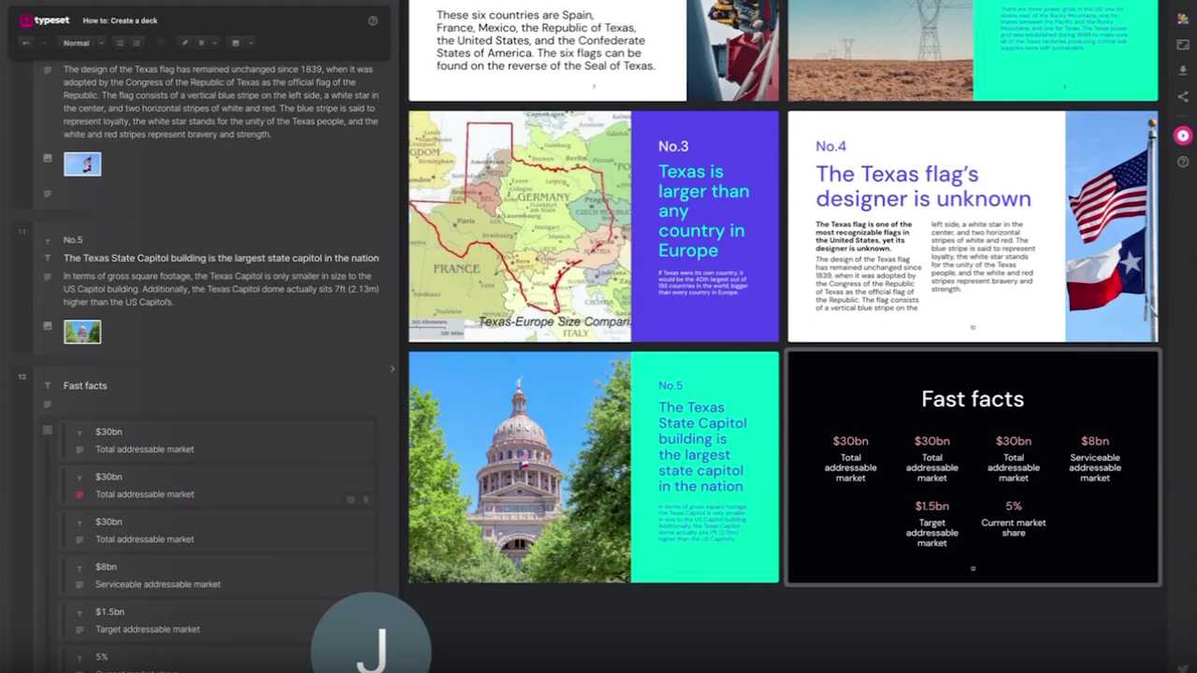
{"action": "triple_click", "coordinate": [133, 445]}
{"action": "type", "text": "The Lone Star State"}
{"action": "triple_click", "coordinate": [105, 430]}
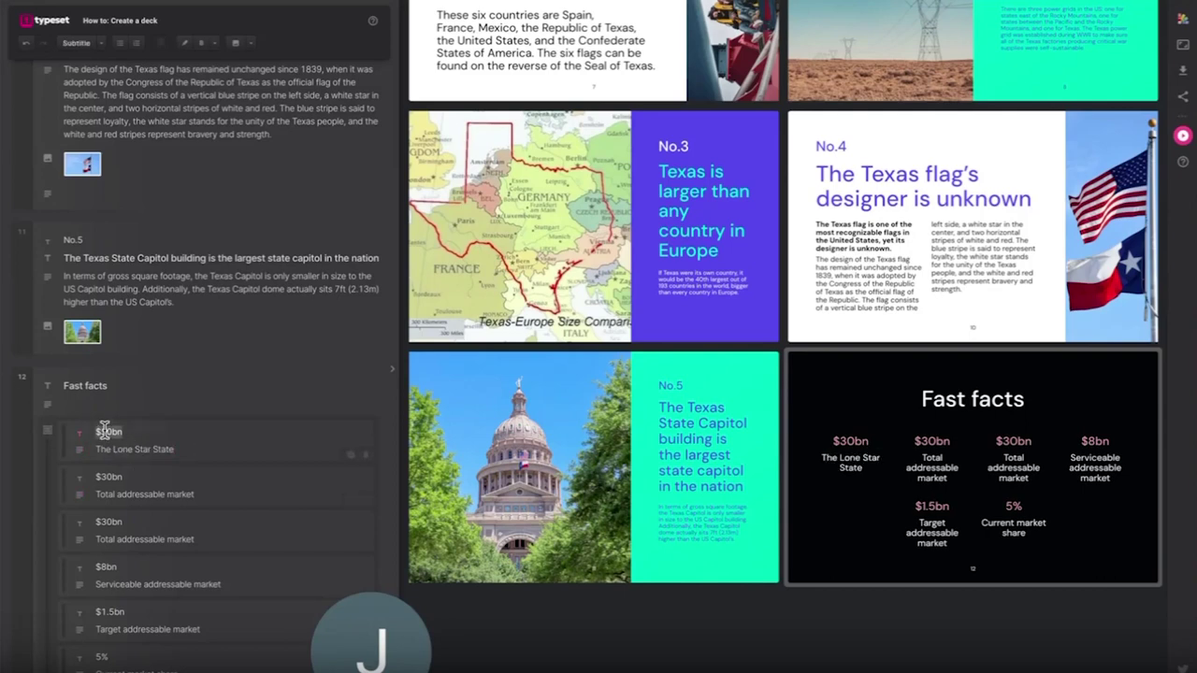
{"action": "type", "text": "Nickname"}
{"action": "type", "text": "Statehood"}
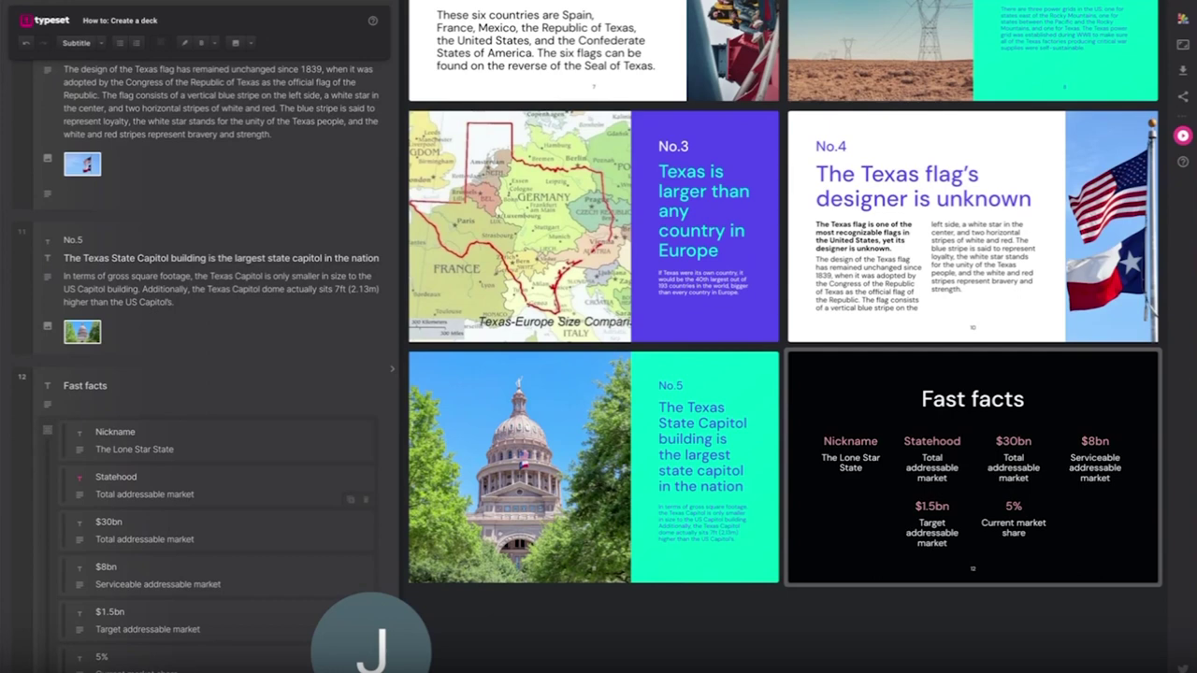
Fill in the Statehood description and turn the third fact into Population with its figure.
{"action": "triple_click", "coordinate": [143, 495]}
{"action": "type", "text": "1845; 28th state"}
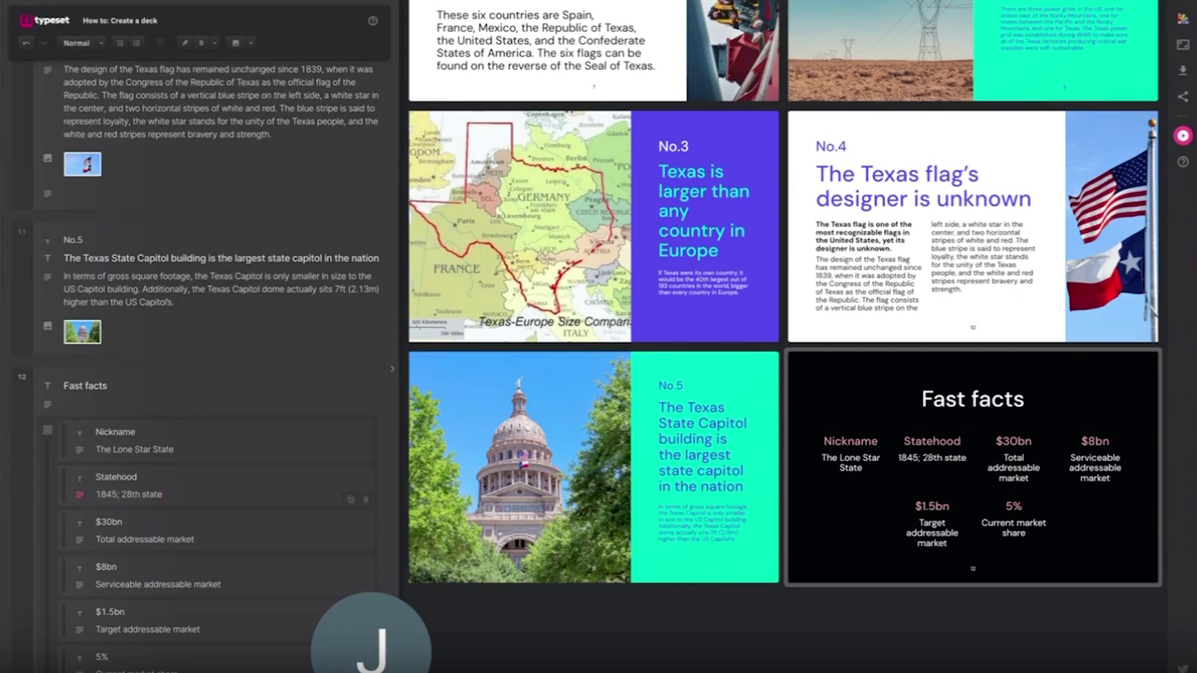
{"action": "triple_click", "coordinate": [109, 521]}
{"action": "type", "text": "Population"}
{"action": "triple_click", "coordinate": [140, 540]}
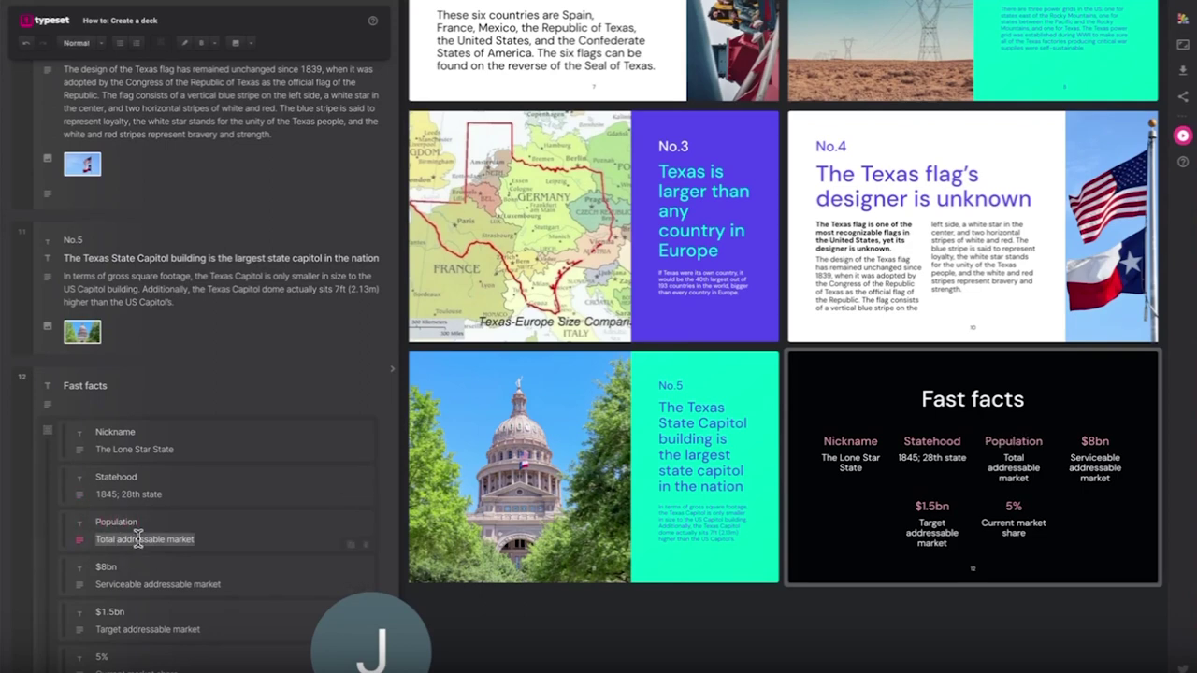
{"action": "type", "text": "30,029,572"}
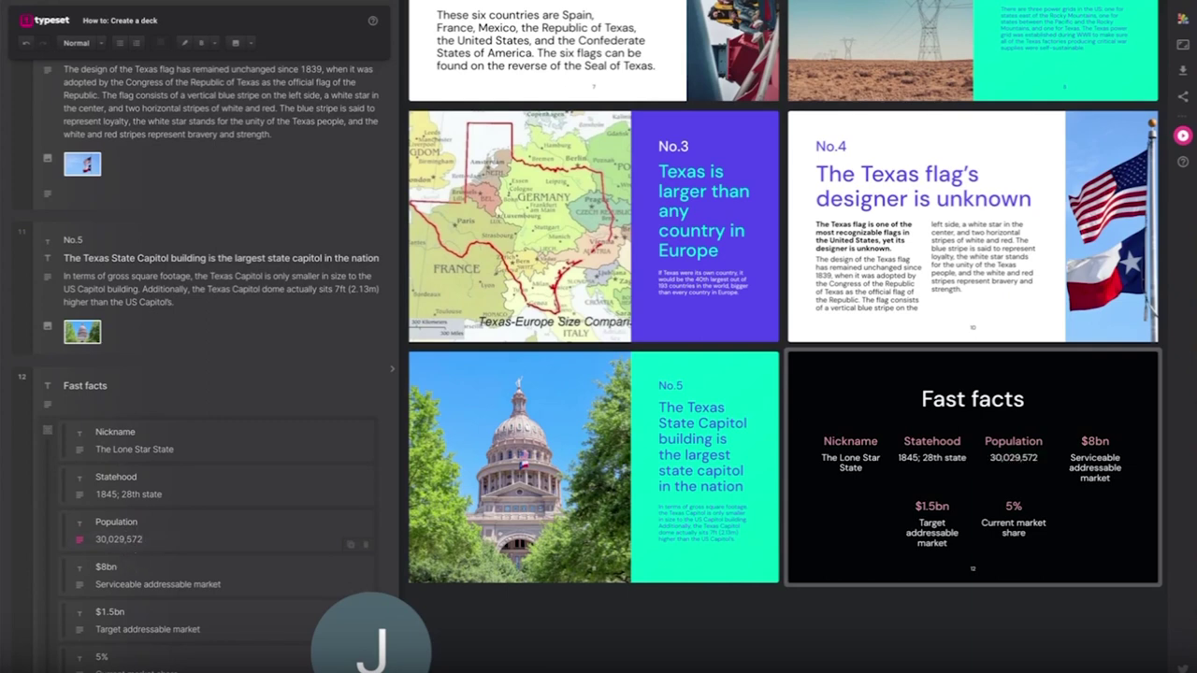
Replace the $8bn and $1.5bn facts with Capital: Austin and Biggest City: Houston.
{"action": "triple_click", "coordinate": [107, 566]}
{"action": "type", "text": "Capital"}
{"action": "double_click", "coordinate": [119, 583]}
{"action": "triple_click", "coordinate": [118, 583]}
{"action": "type", "text": "Austin"}
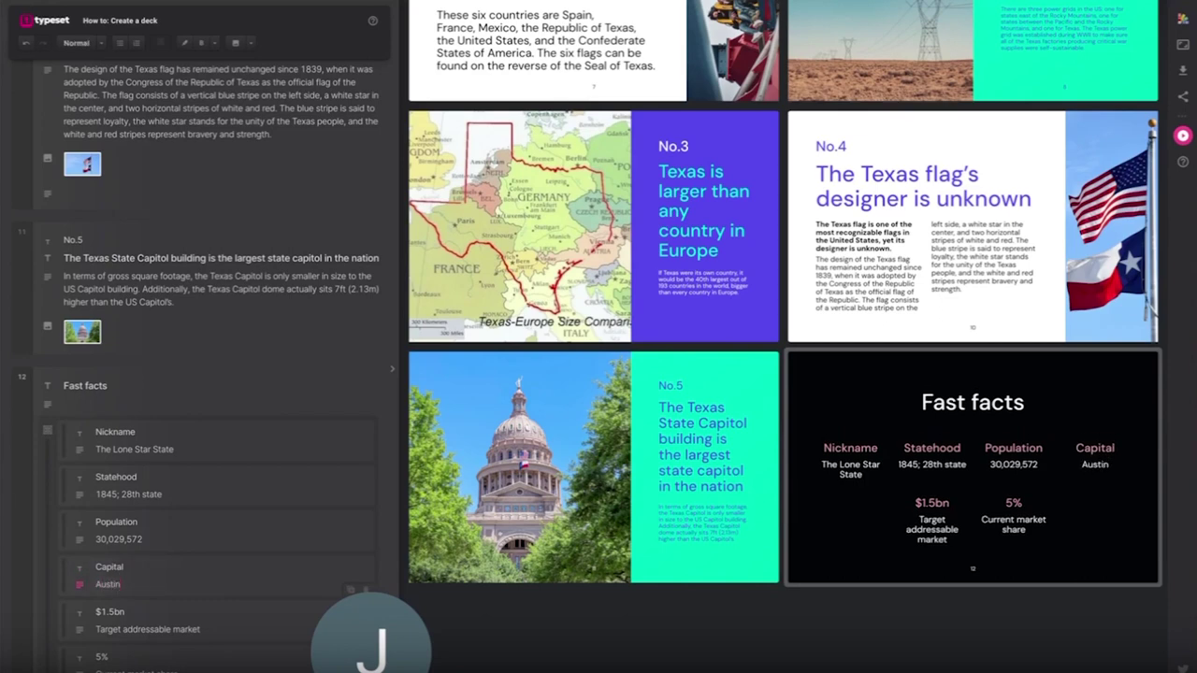
{"action": "triple_click", "coordinate": [107, 609]}
{"action": "type", "text": "Biggest City"}
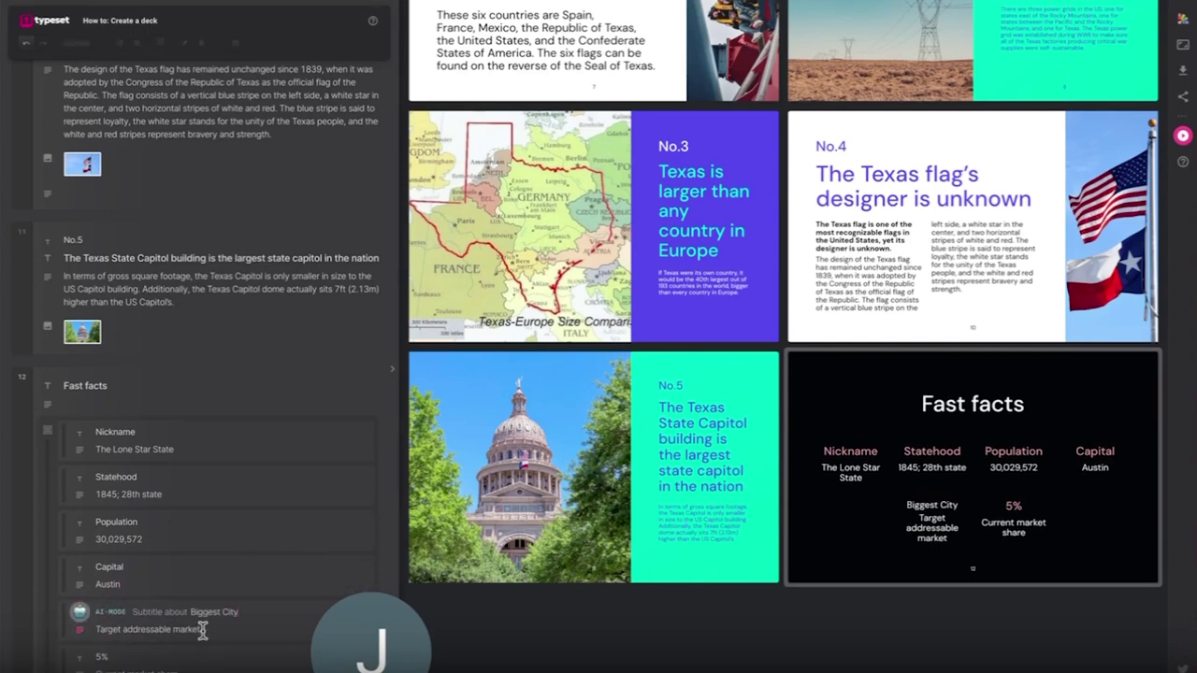
{"action": "triple_click", "coordinate": [201, 629]}
{"action": "type", "text": "Houston"}
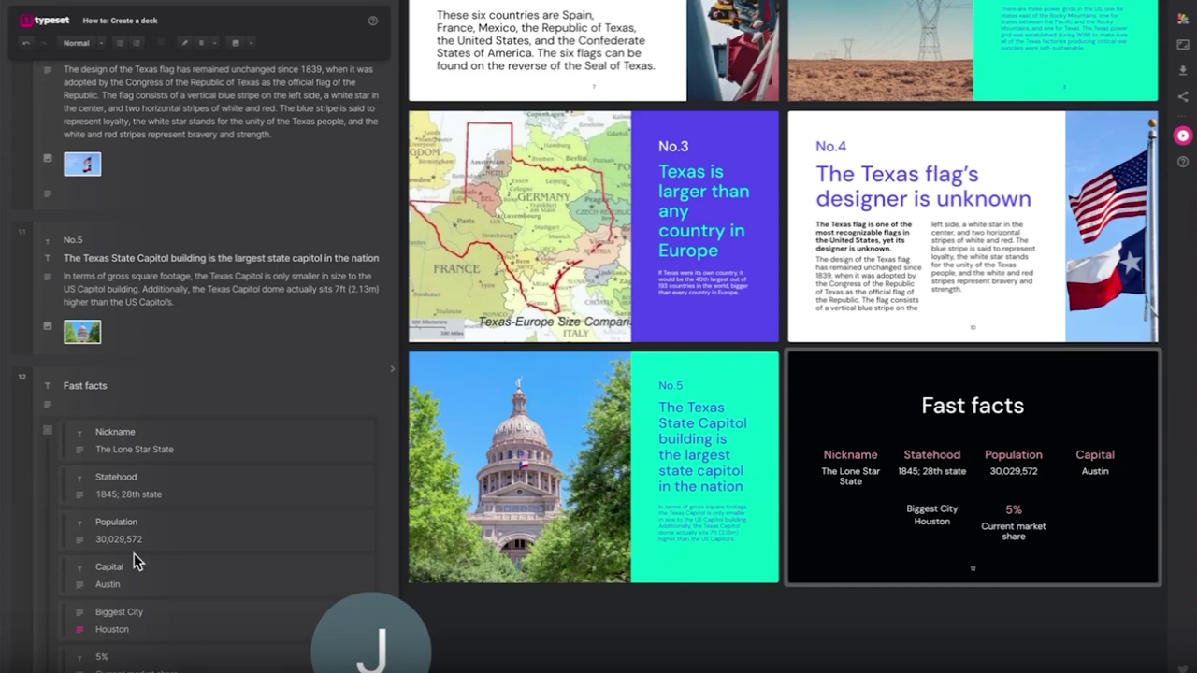
Replace the 5% fact with Abbreviation: TX.
{"action": "left_click", "coordinate": [105, 656]}
{"action": "type", "text": "Abbreviation"}
{"action": "left_click", "coordinate": [127, 670]}
{"action": "type", "text": "TX"}
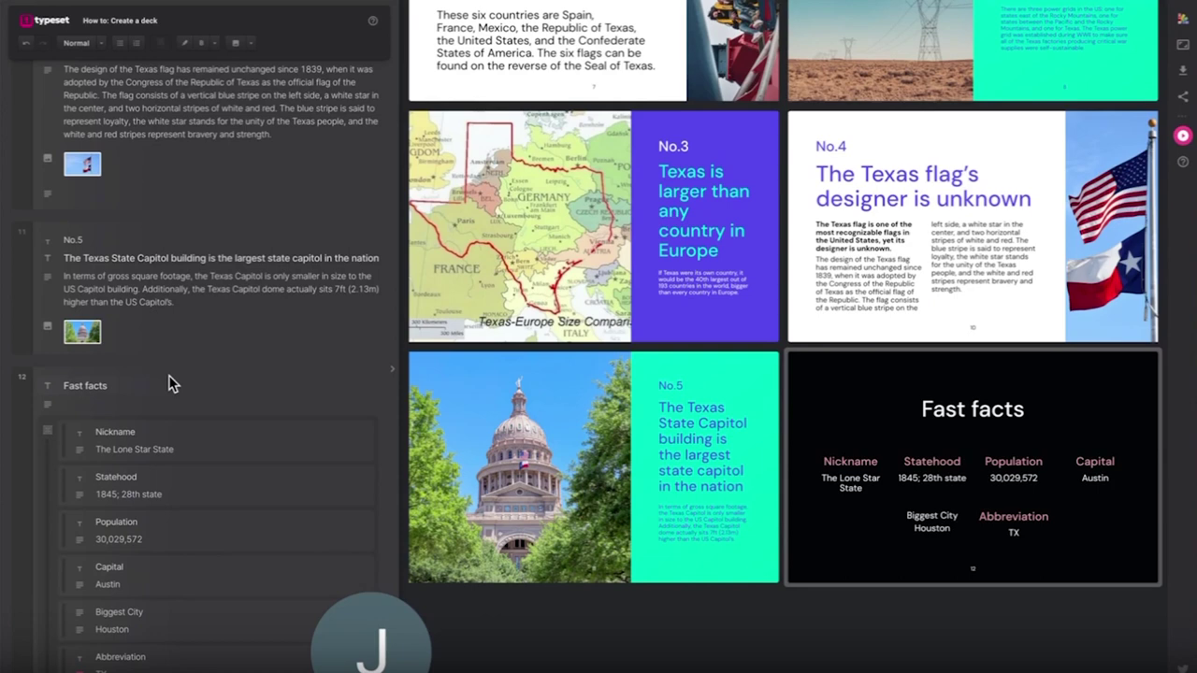
{"action": "scroll", "coordinate": [171, 383], "scroll_direction": "down", "scroll_amount": 1}
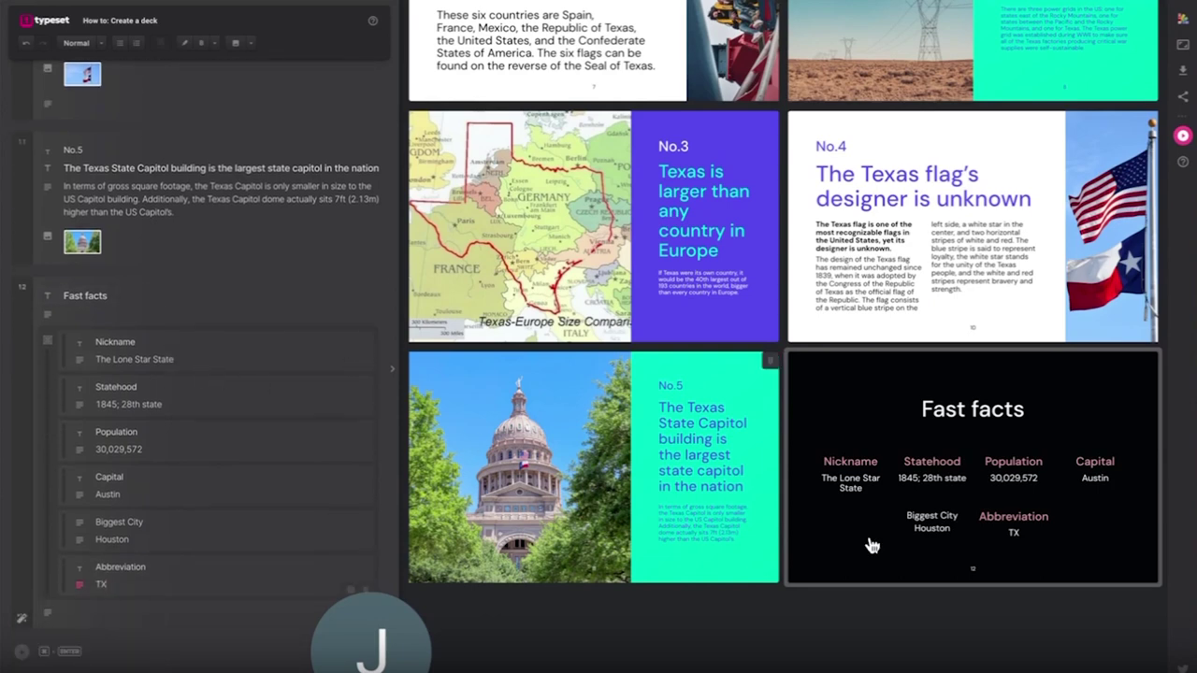
Give the Fast facts slide the purple scheme with subtitles in the green accent colour.
{"action": "left_click", "coordinate": [973, 554]}
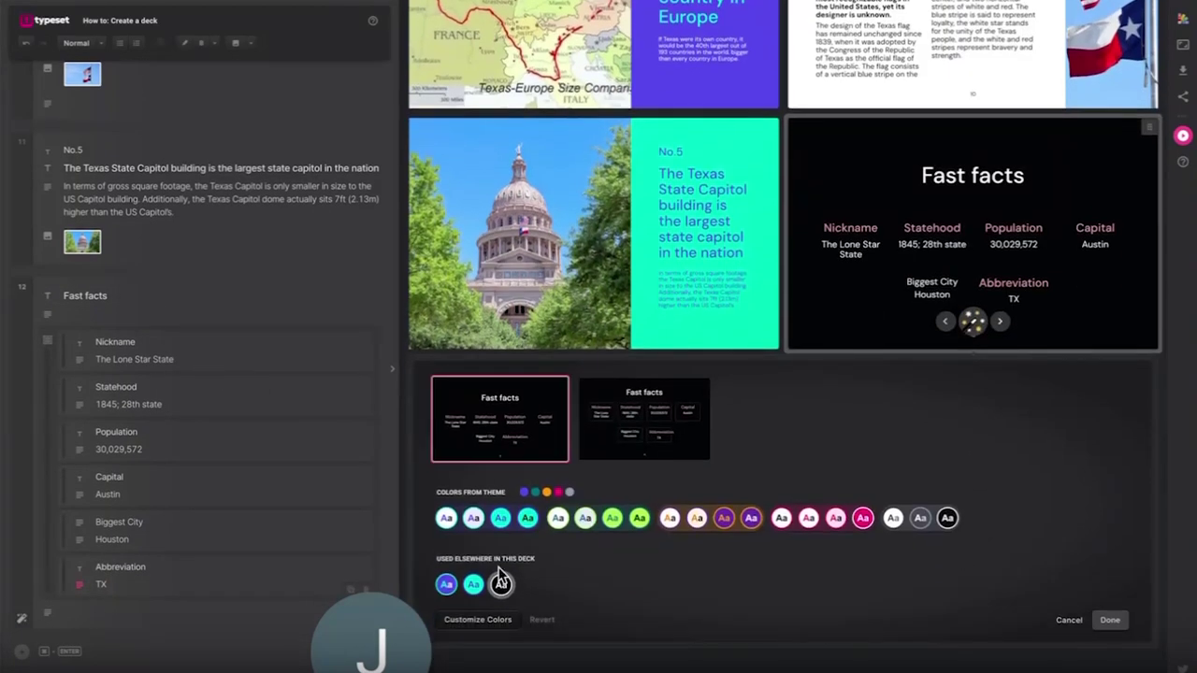
{"action": "left_click", "coordinate": [446, 585]}
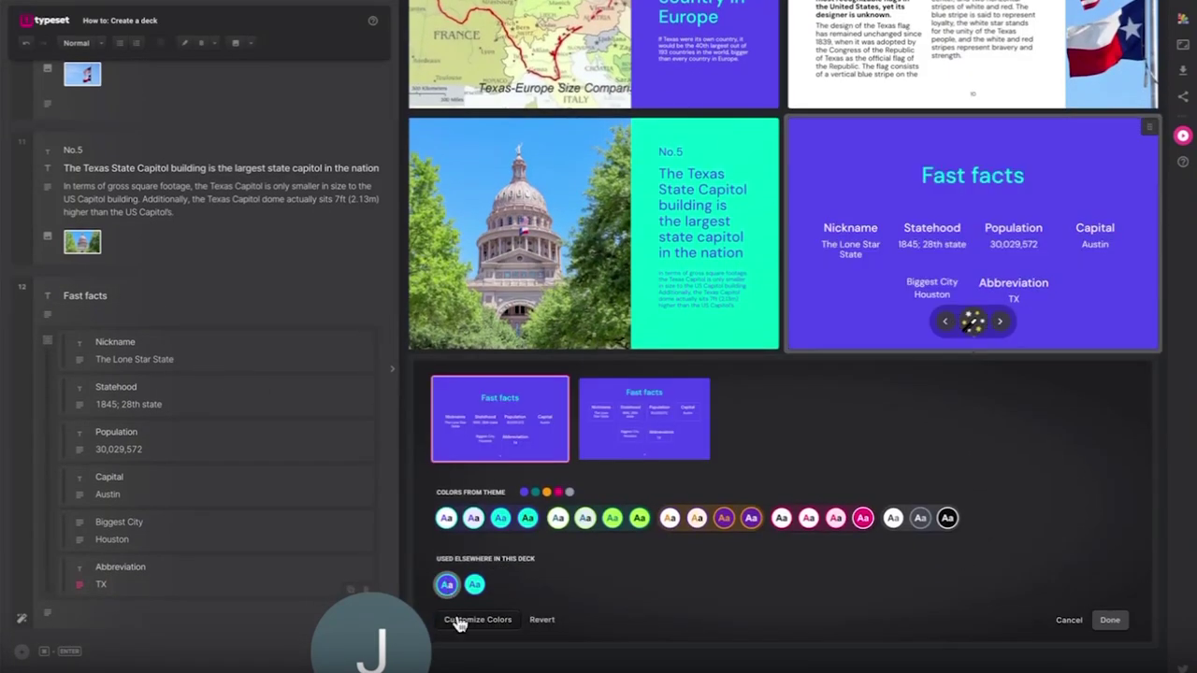
{"action": "left_click", "coordinate": [460, 620]}
{"action": "left_click", "coordinate": [467, 561]}
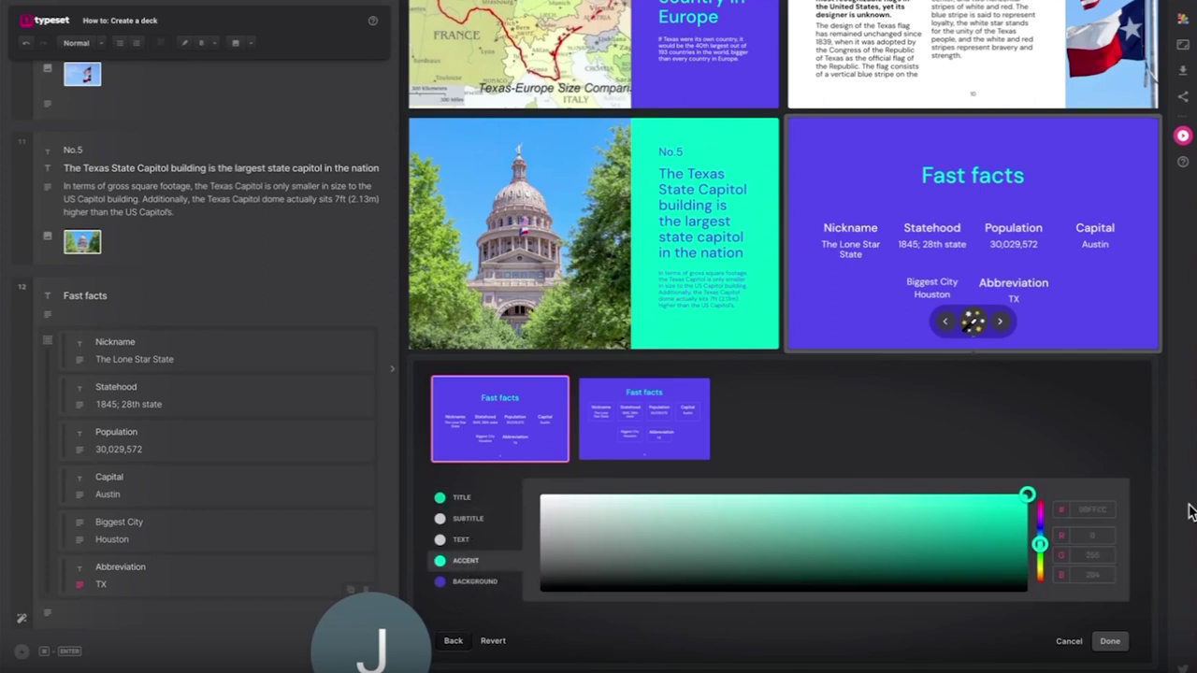
{"action": "left_click_drag", "start_coordinate": [1065, 508], "coordinate": [1103, 505]}
{"action": "key", "text": "ctrl+c"}
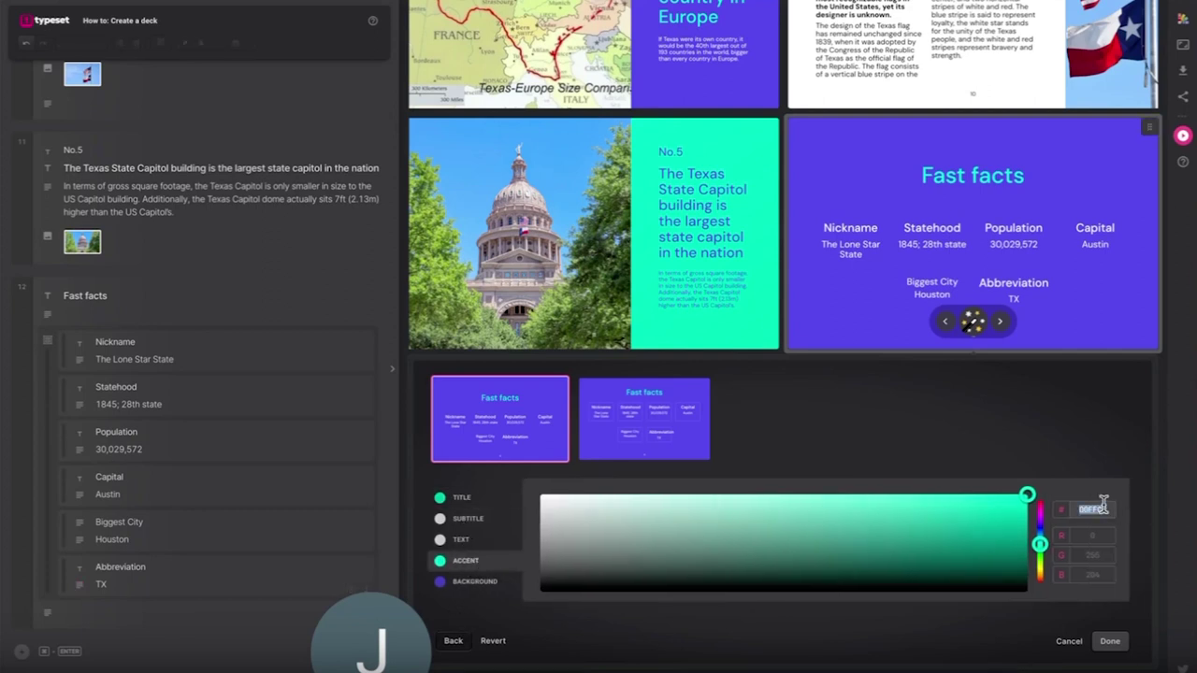
{"action": "left_click", "coordinate": [495, 520]}
{"action": "key", "text": "ctrl+v"}
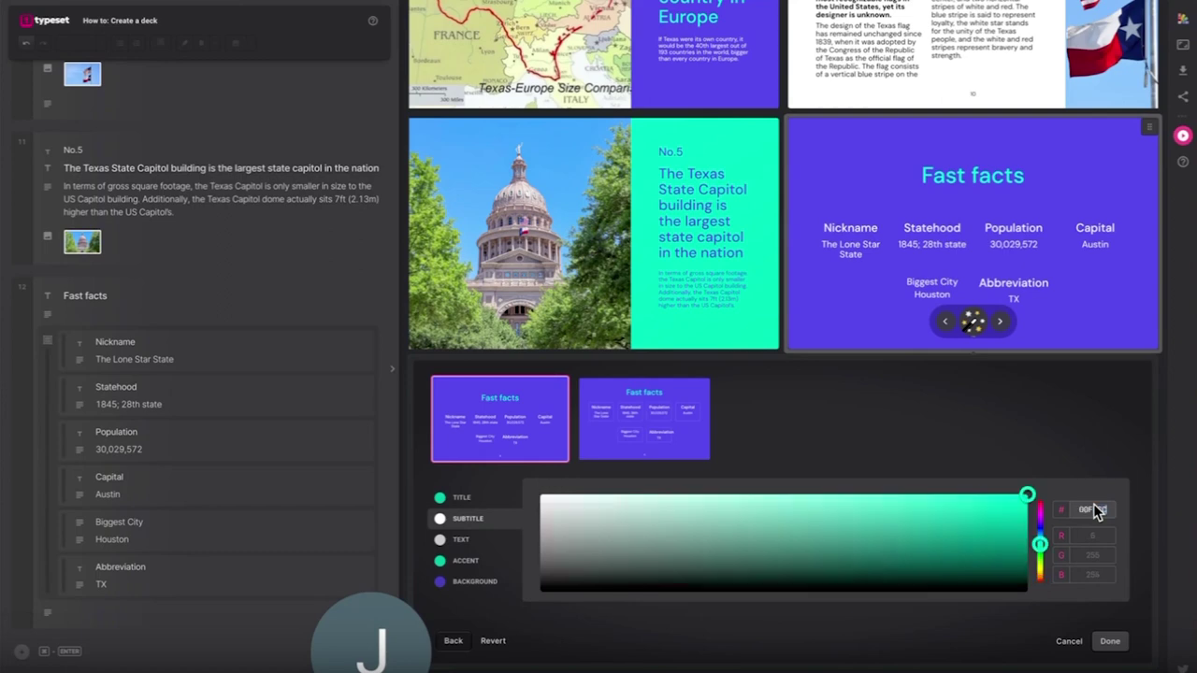
{"action": "left_click", "coordinate": [1109, 642]}
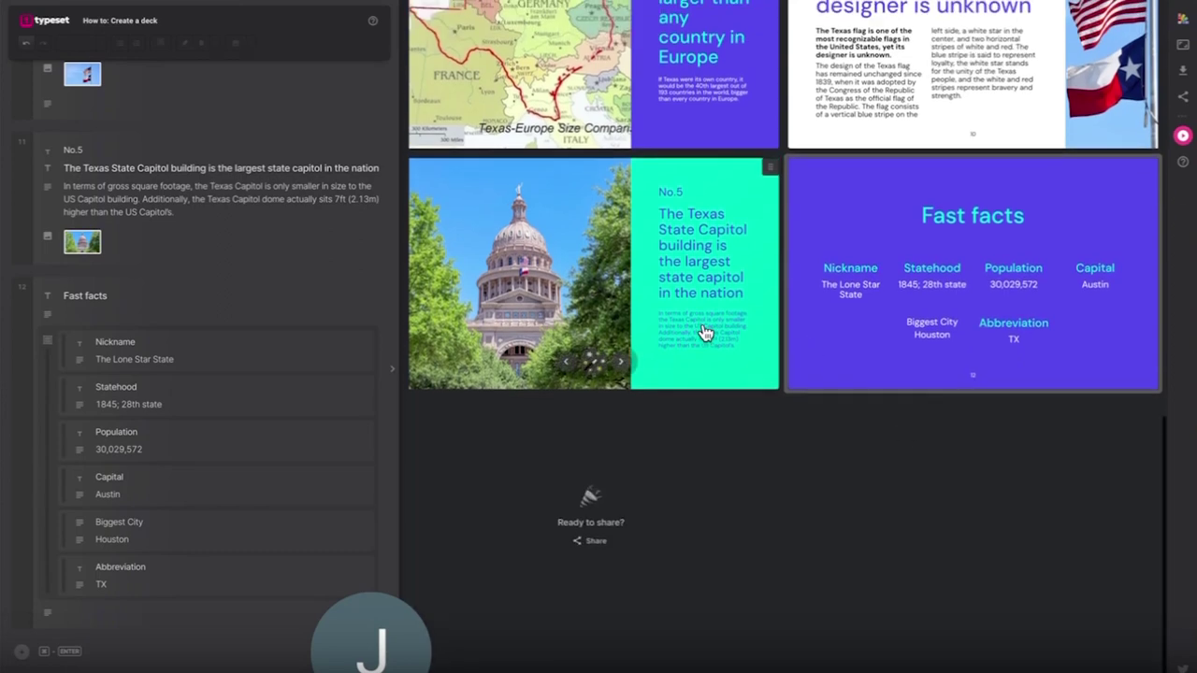
Adjust the body text colour of the No.5 Capitol slide in the custom colour editor.
{"action": "left_click", "coordinate": [598, 358]}
{"action": "left_click", "coordinate": [496, 649]}
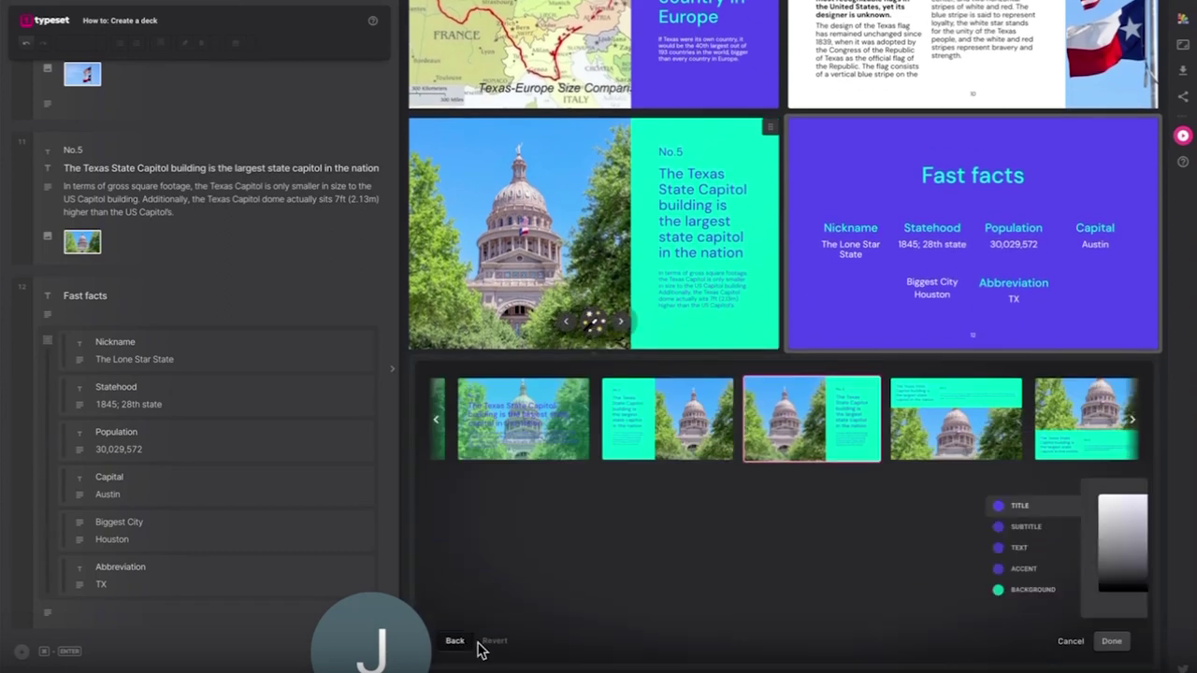
{"action": "left_click", "coordinate": [460, 548]}
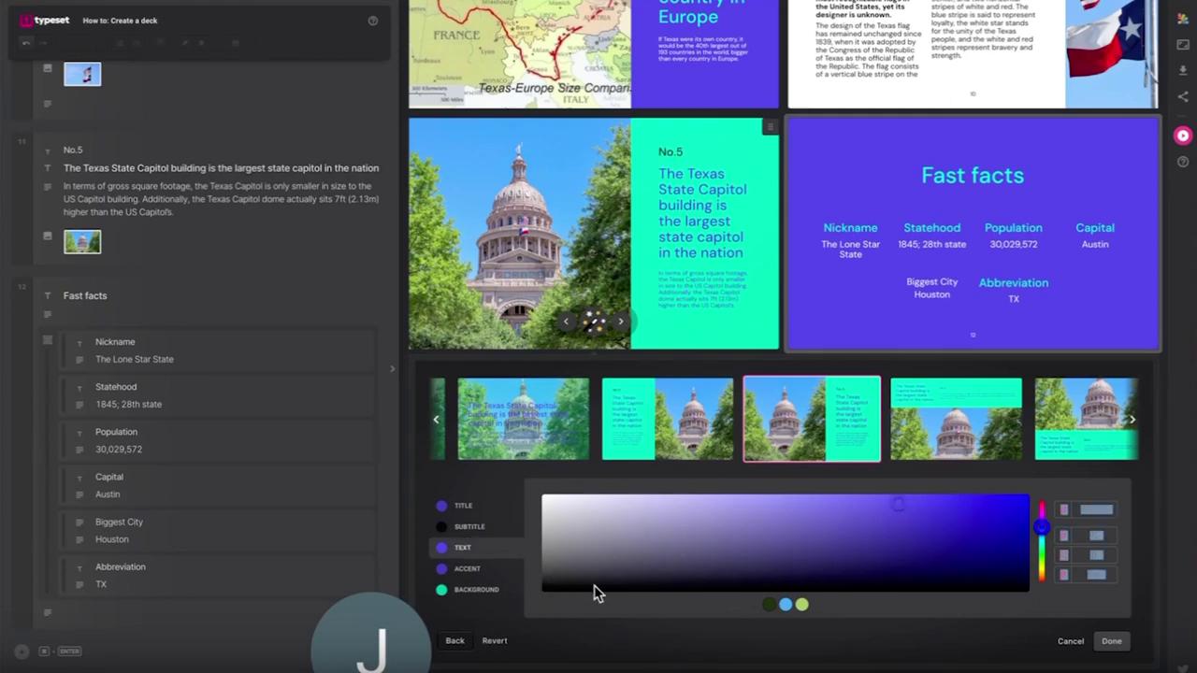
{"action": "left_click", "coordinate": [1110, 641]}
Set the No.4 slide's subtitle colour to teal 00FFCC.
{"action": "scroll", "coordinate": [829, 483], "scroll_direction": "up", "scroll_amount": 5}
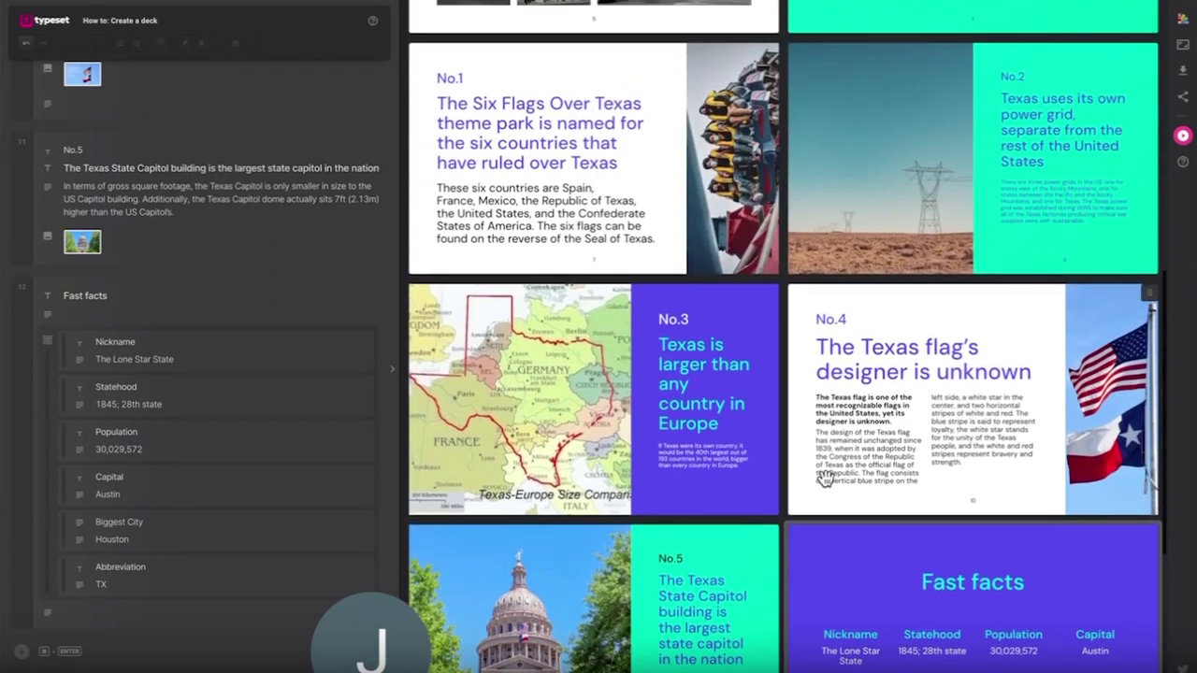
{"action": "left_click", "coordinate": [976, 488]}
{"action": "left_click", "coordinate": [486, 514]}
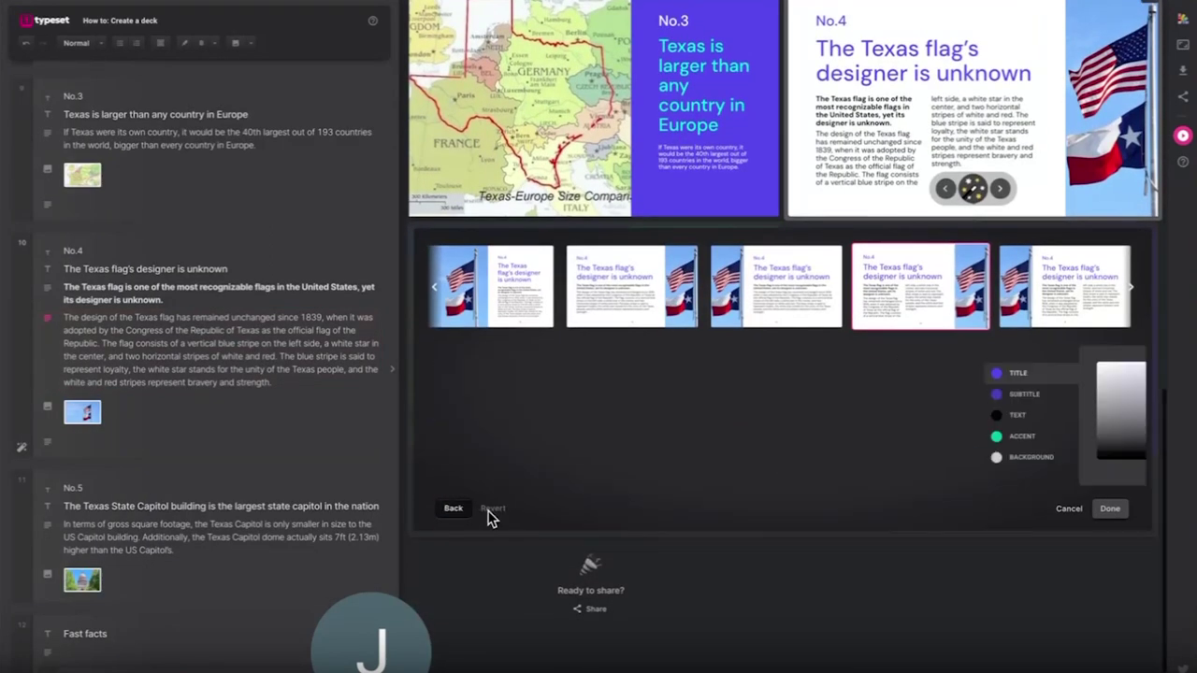
{"action": "left_click", "coordinate": [470, 443]}
{"action": "double_click", "coordinate": [1100, 377]}
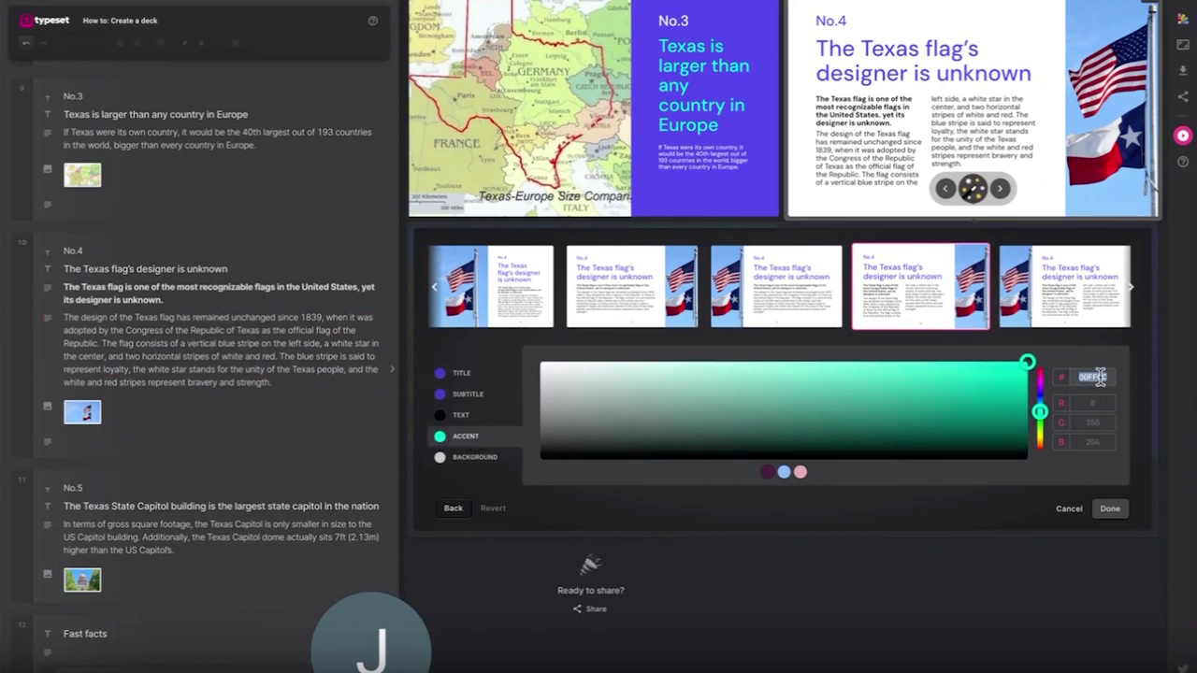
{"action": "left_click", "coordinate": [468, 395]}
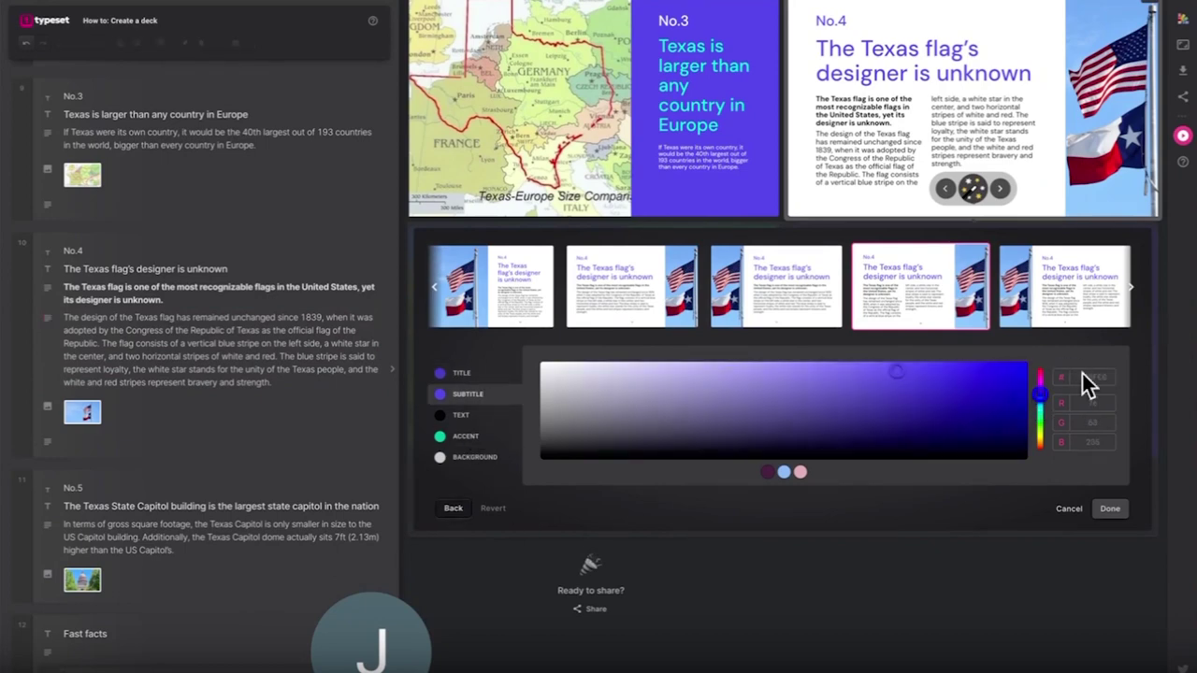
{"action": "key", "text": "ctrl+v"}
{"action": "left_click", "coordinate": [1110, 508]}
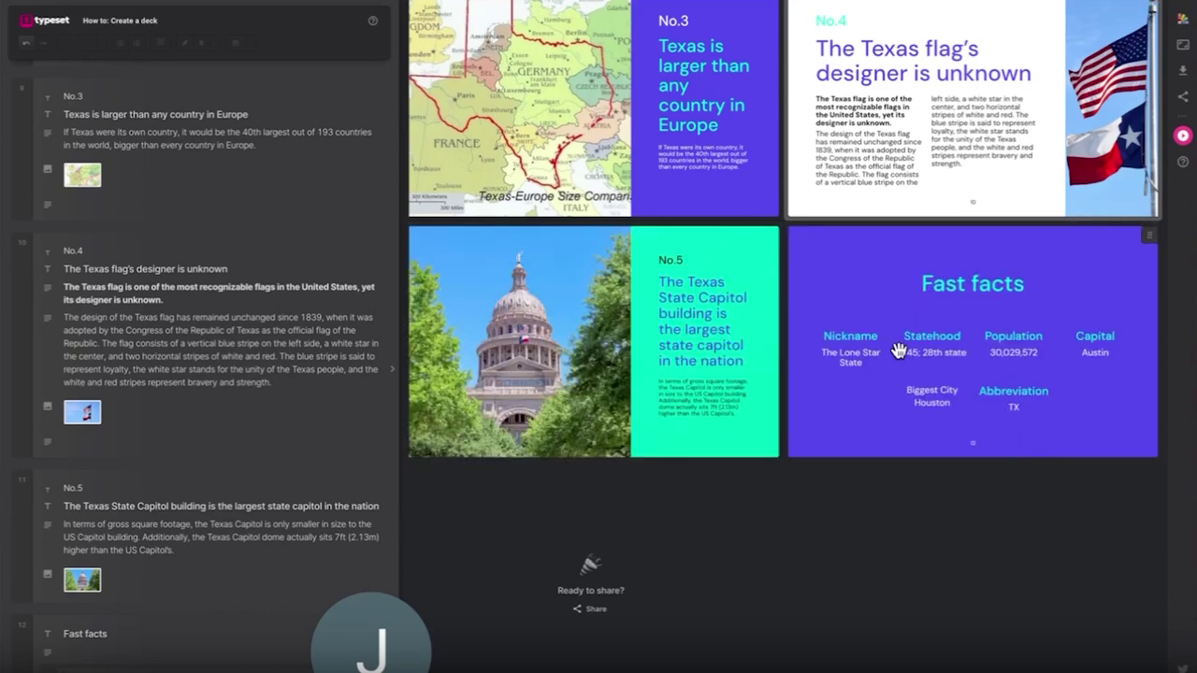
Make the No.2 slide's body text dark.
{"action": "scroll", "coordinate": [731, 366], "scroll_direction": "up", "scroll_amount": 5}
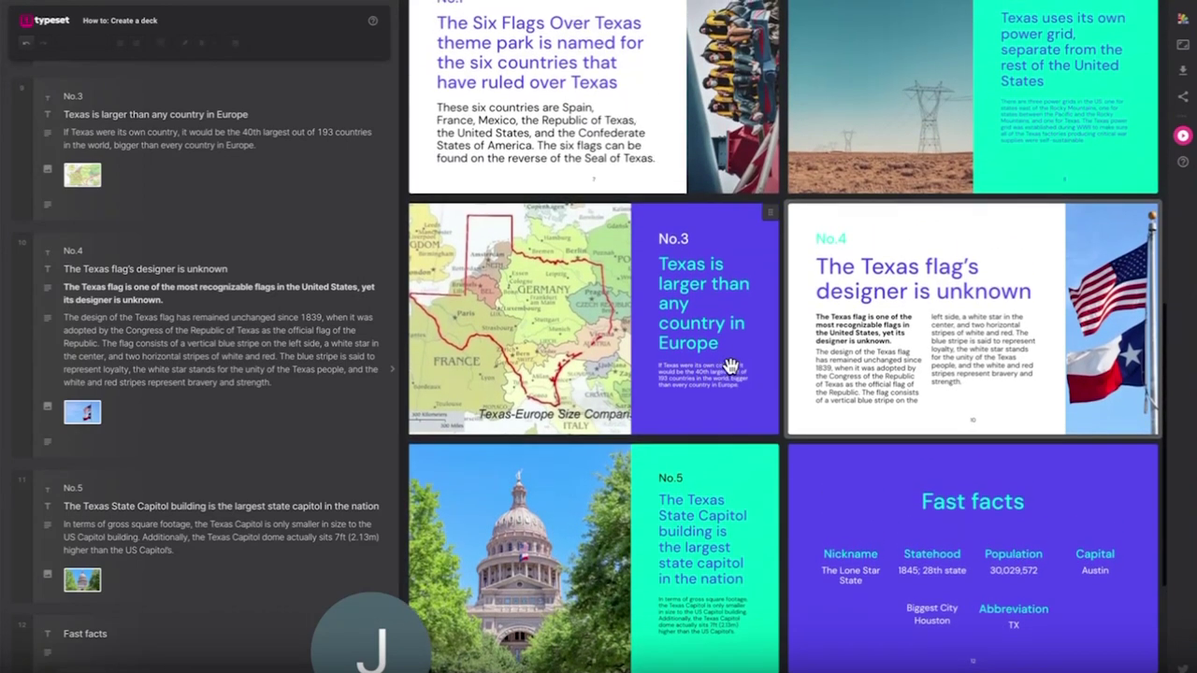
{"action": "scroll", "coordinate": [730, 366], "scroll_direction": "up", "scroll_amount": 2}
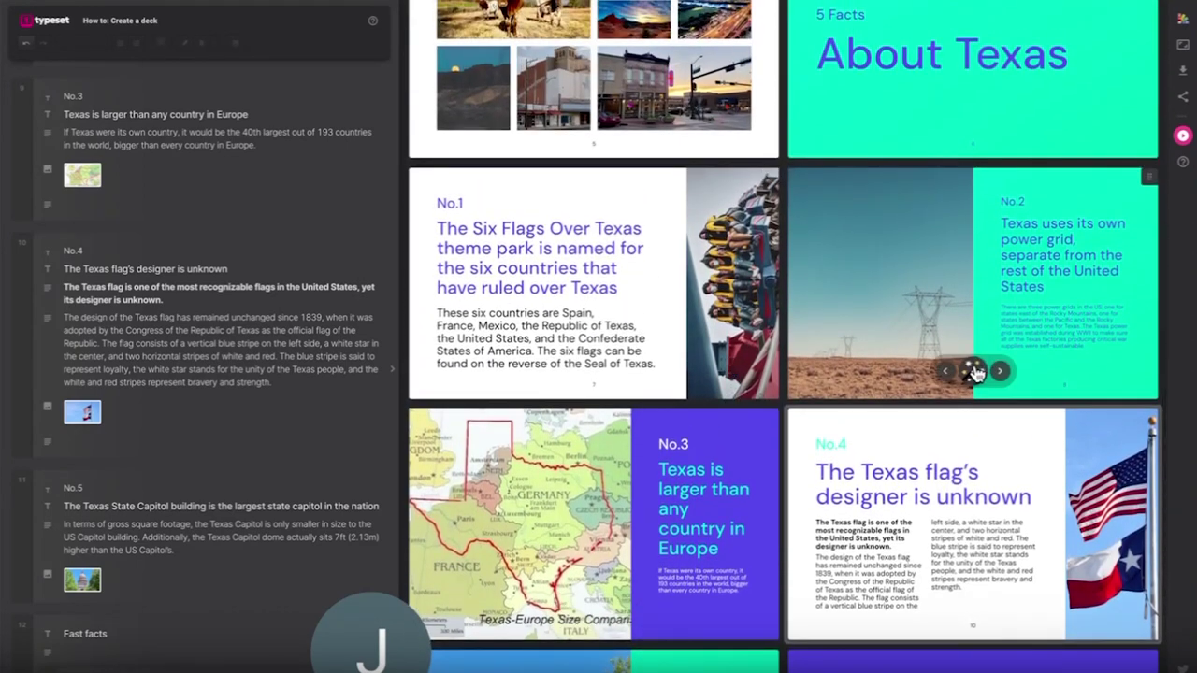
{"action": "left_click", "coordinate": [973, 370]}
{"action": "left_click", "coordinate": [472, 518]}
{"action": "left_click", "coordinate": [464, 393]}
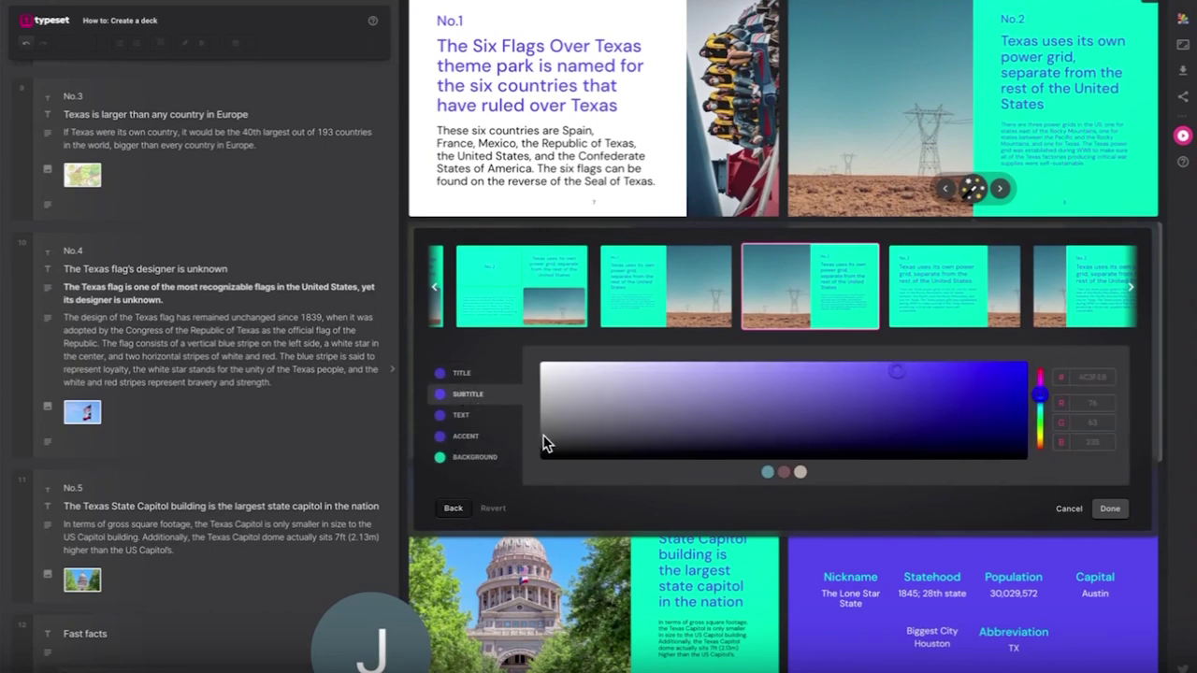
{"action": "left_click", "coordinate": [439, 418]}
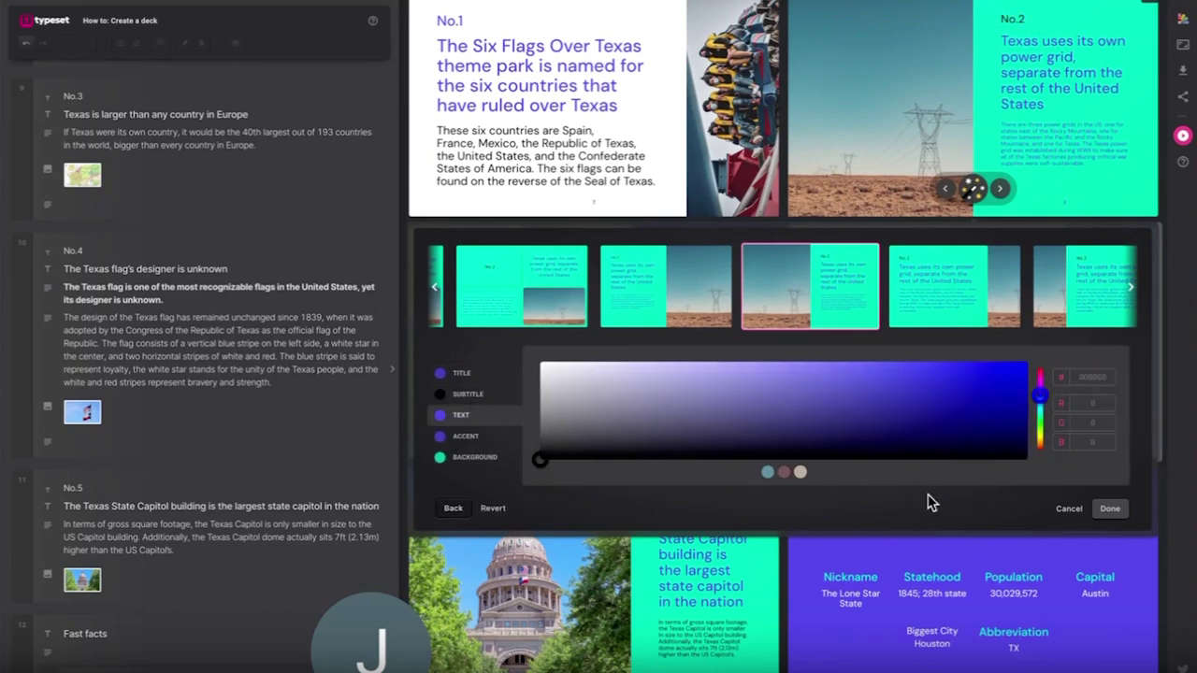
{"action": "left_click", "coordinate": [1103, 509]}
Set the No.1 slide's subtitle colour to teal 00FFCC.
{"action": "scroll", "coordinate": [835, 494], "scroll_direction": "up", "scroll_amount": 2}
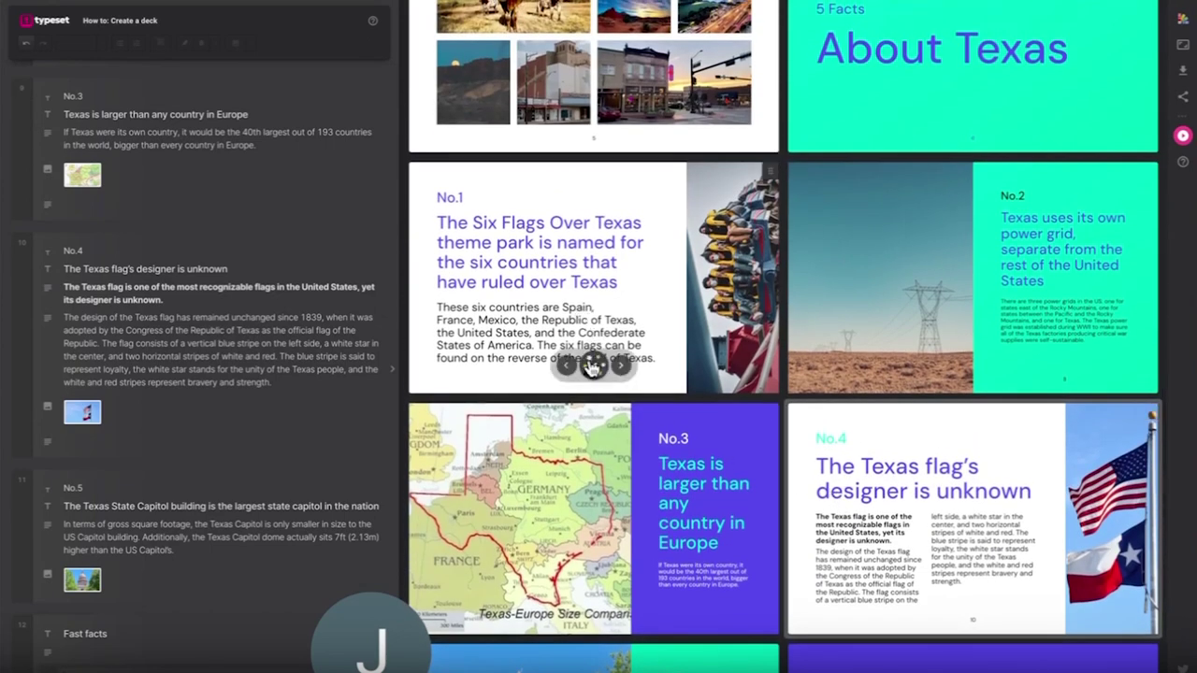
{"action": "left_click", "coordinate": [594, 366]}
{"action": "left_click", "coordinate": [470, 517]}
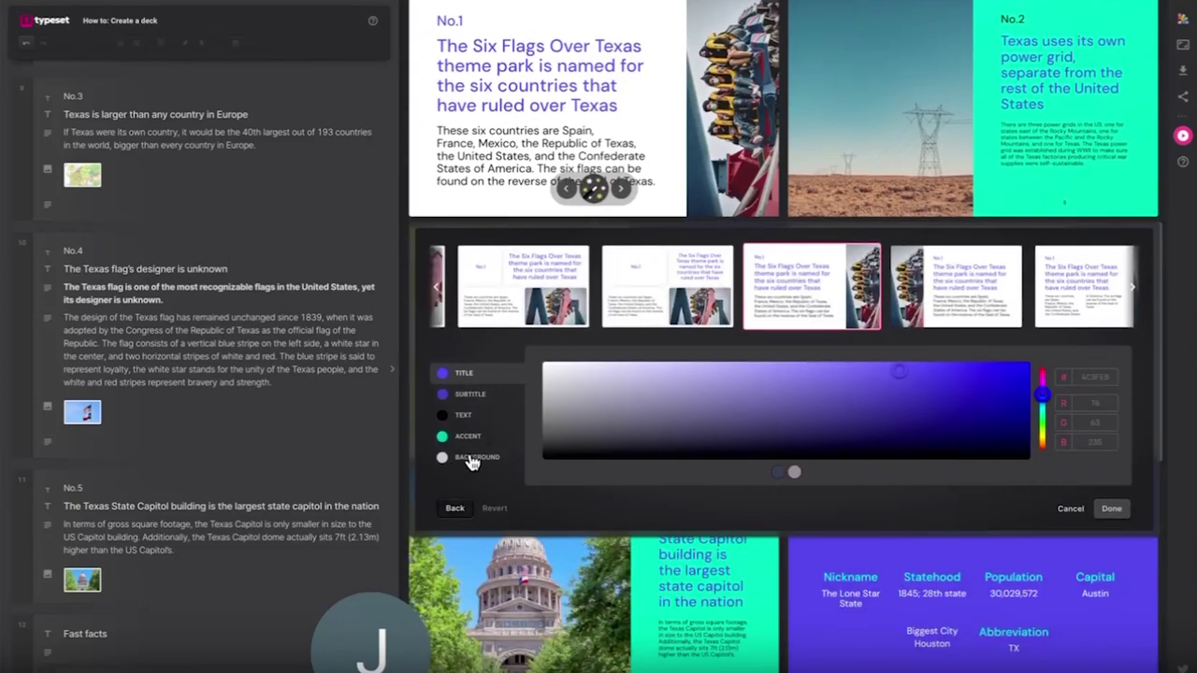
{"action": "left_click", "coordinate": [467, 396]}
{"action": "key", "text": "ctrl+v"}
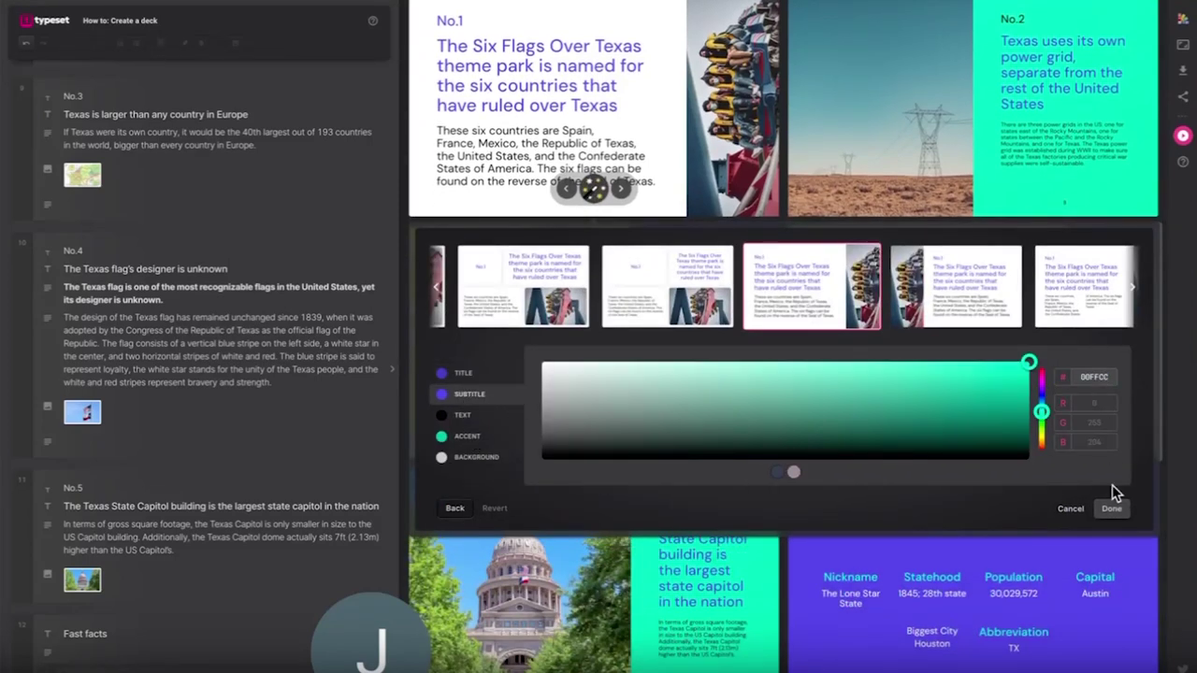
{"action": "left_click", "coordinate": [1111, 508]}
Check the About Texas slide's custom colours, leaving them unchanged.
{"action": "scroll", "coordinate": [724, 362], "scroll_direction": "up", "scroll_amount": 3}
{"action": "scroll", "coordinate": [725, 362], "scroll_direction": "up", "scroll_amount": 3}
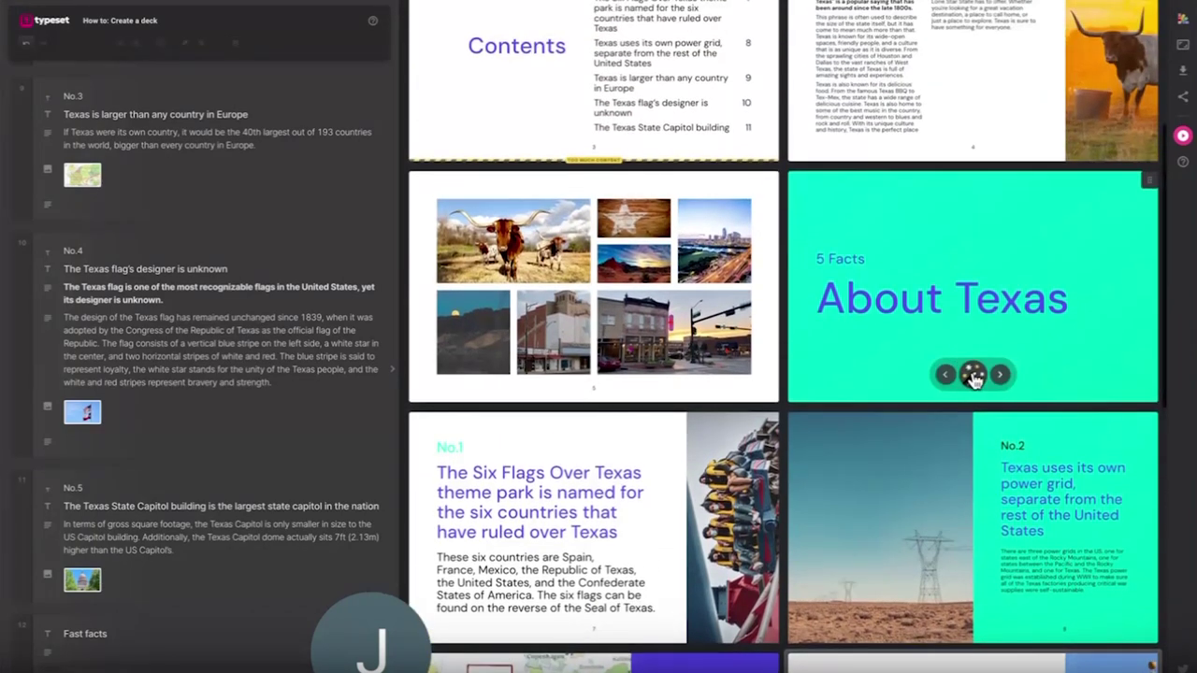
{"action": "left_click", "coordinate": [970, 371]}
{"action": "left_click", "coordinate": [470, 487]}
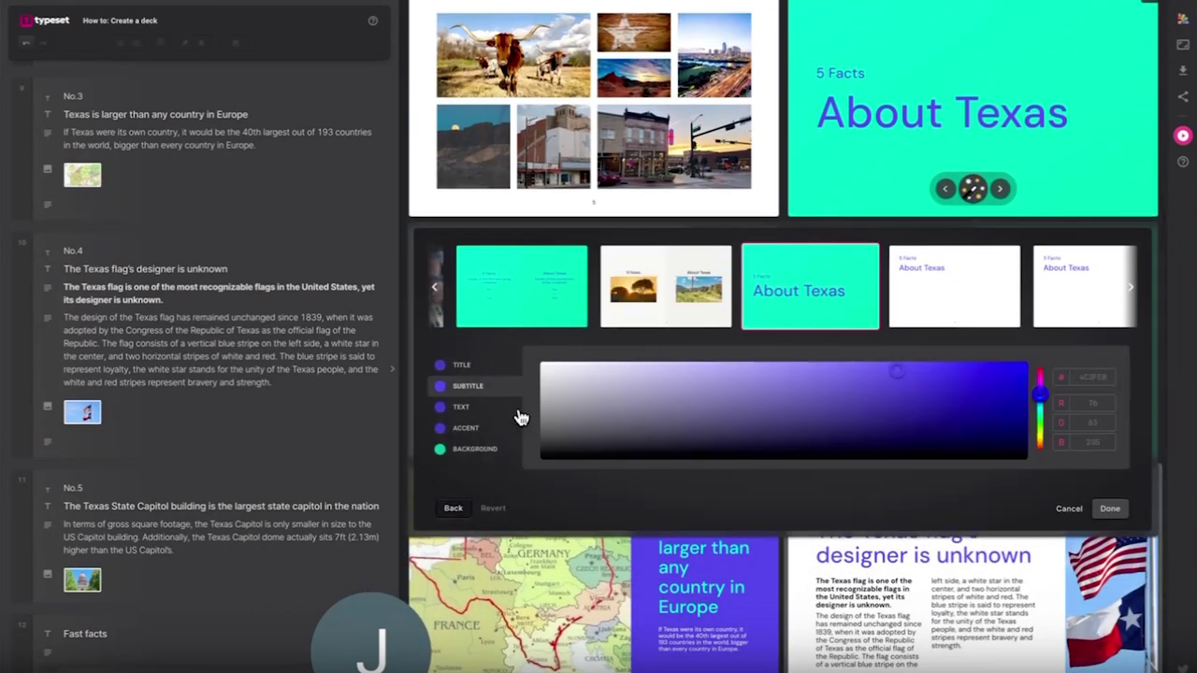
{"action": "left_click", "coordinate": [1107, 509]}
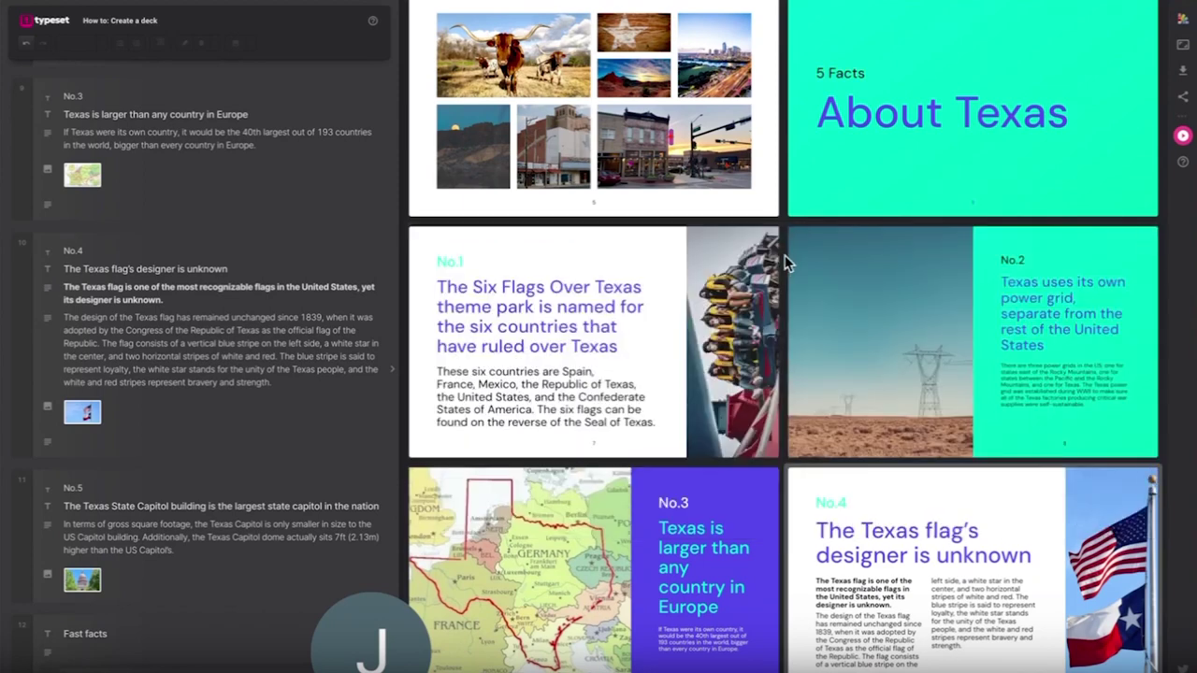
{"action": "scroll", "coordinate": [729, 262], "scroll_direction": "up", "scroll_amount": 3}
{"action": "scroll", "coordinate": [697, 264], "scroll_direction": "up", "scroll_amount": 5}
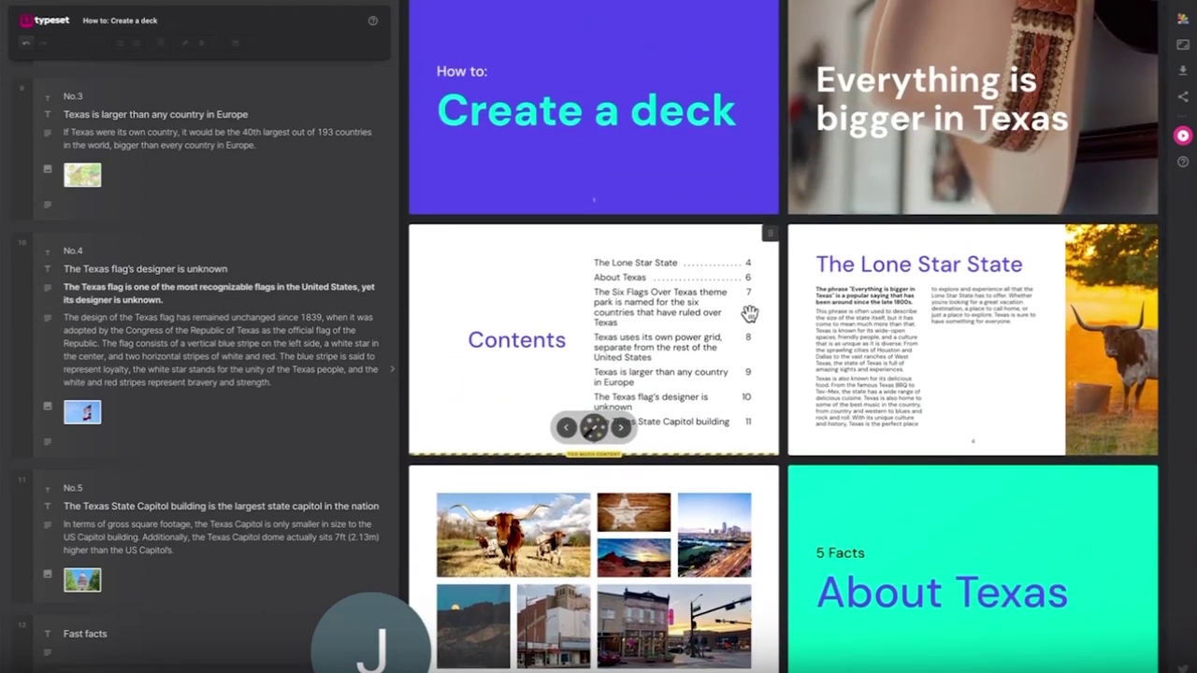
Give the Contents slide the deck's purple scheme and a two-column title-top layout.
{"action": "left_click", "coordinate": [594, 427]}
{"action": "left_click", "coordinate": [447, 453]}
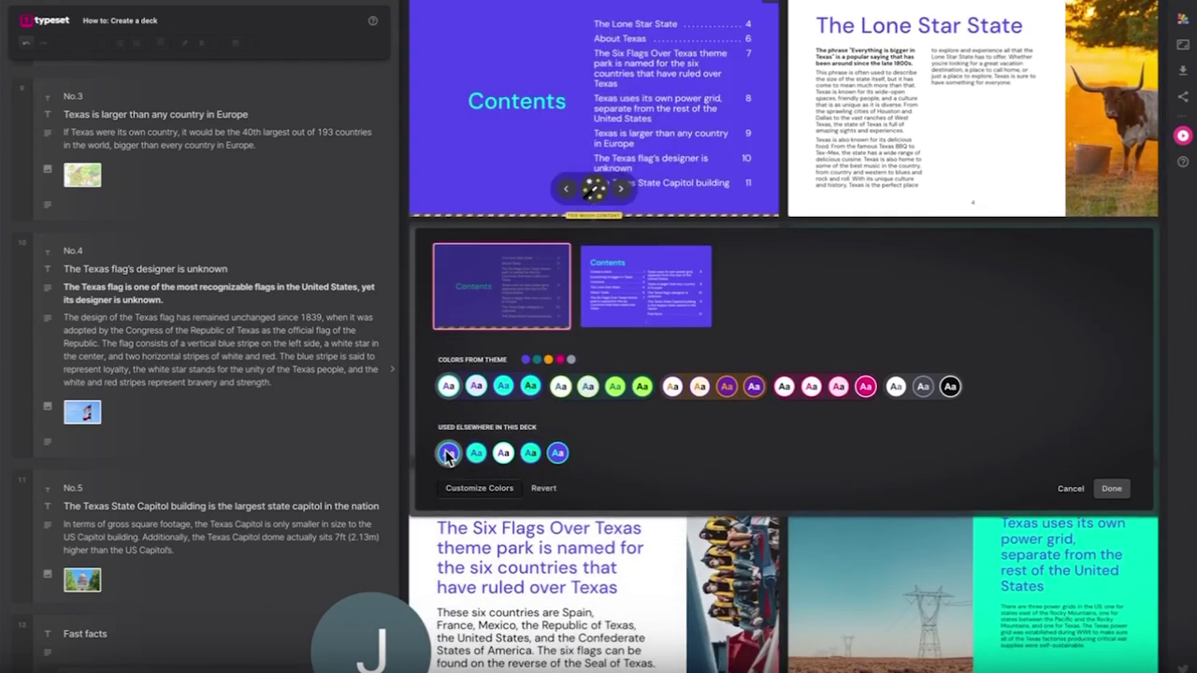
{"action": "left_click", "coordinate": [654, 311]}
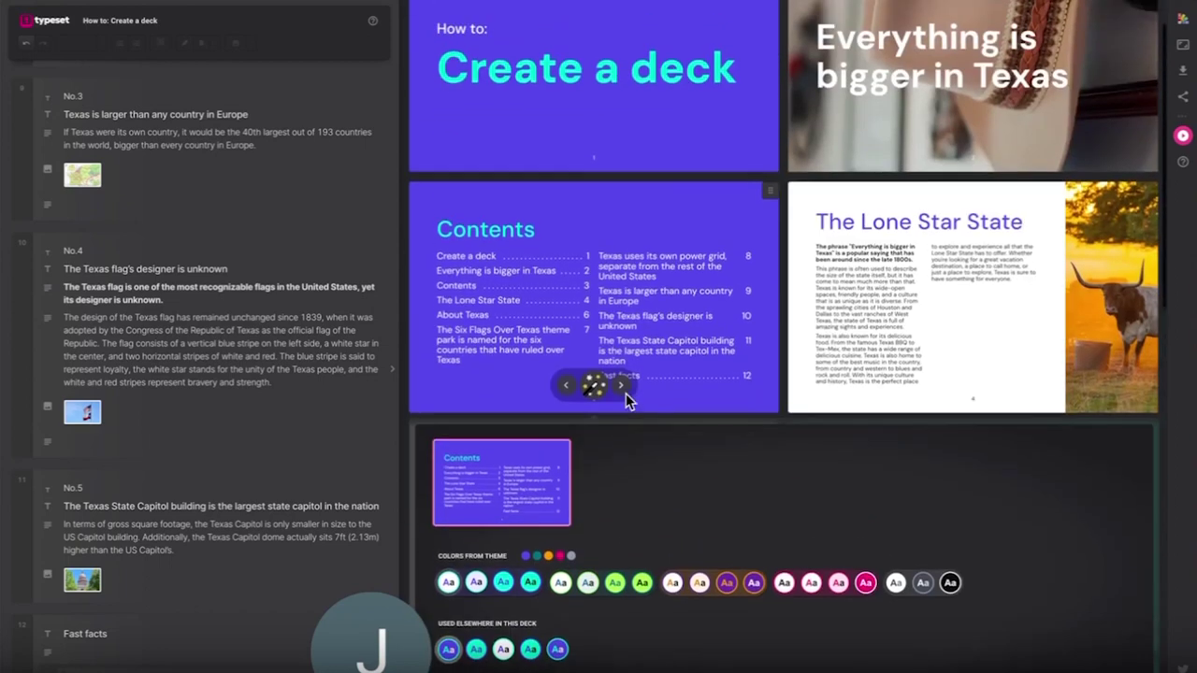
{"action": "left_click", "coordinate": [593, 391]}
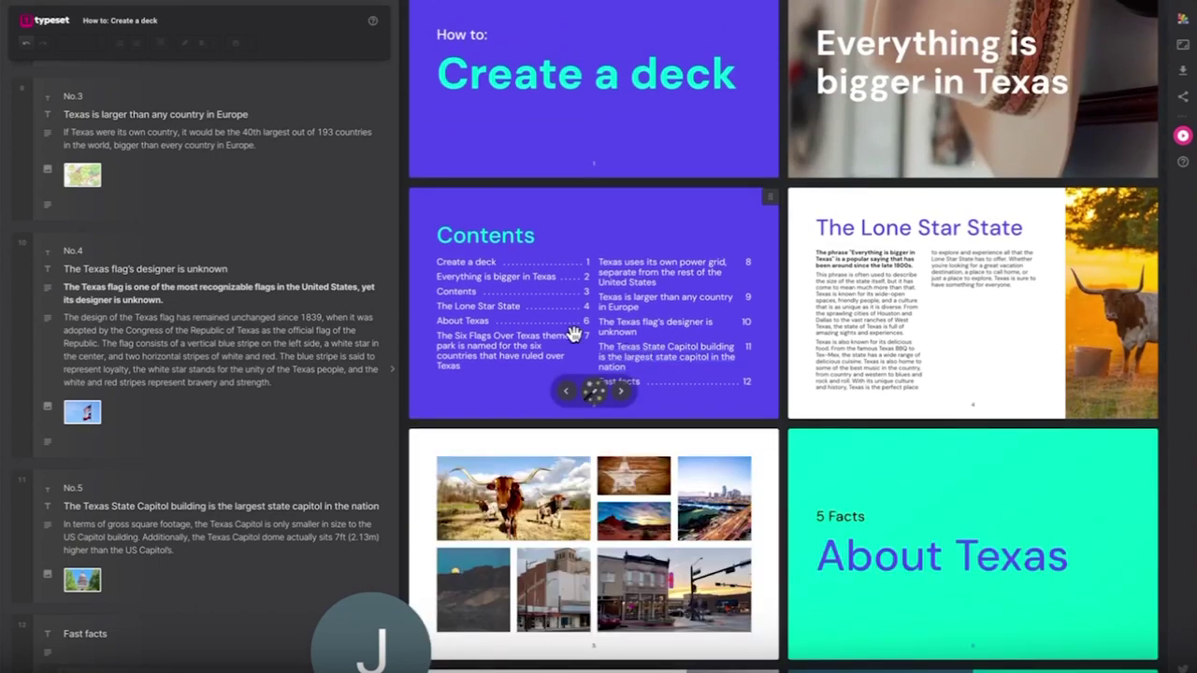
Limit the table of contents to titles from The Lone Star State onward.
{"action": "scroll", "coordinate": [308, 334], "scroll_direction": "up", "scroll_amount": 10}
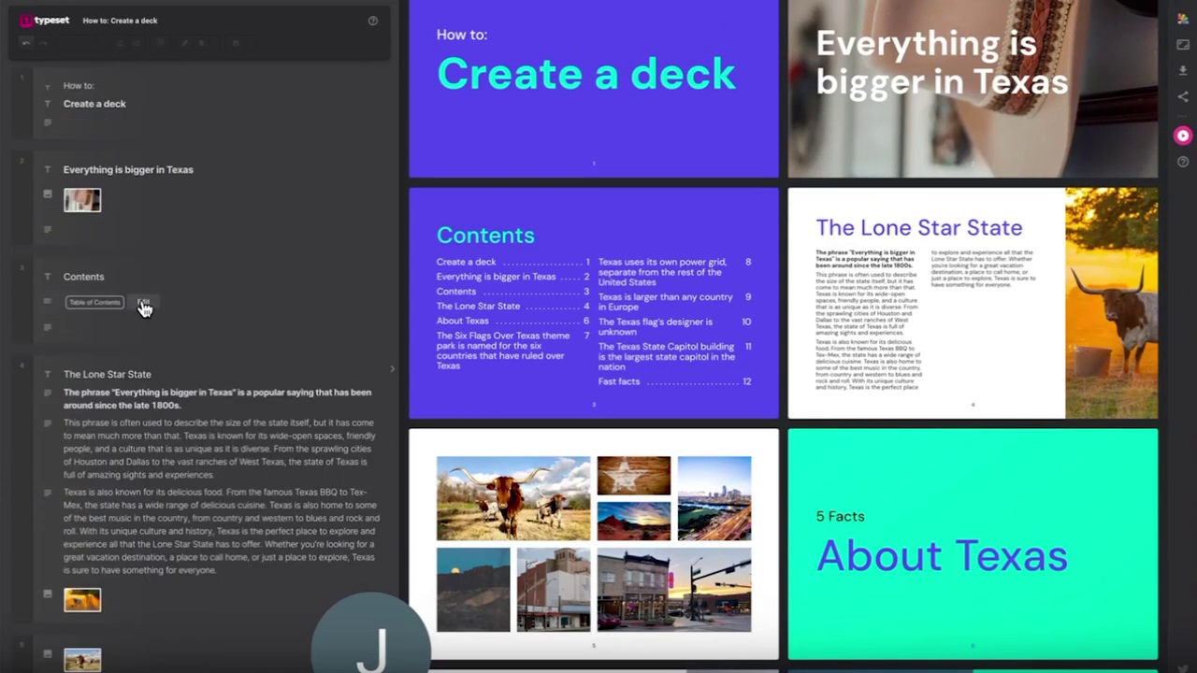
{"action": "left_click", "coordinate": [143, 306]}
{"action": "left_click", "coordinate": [32, 139]}
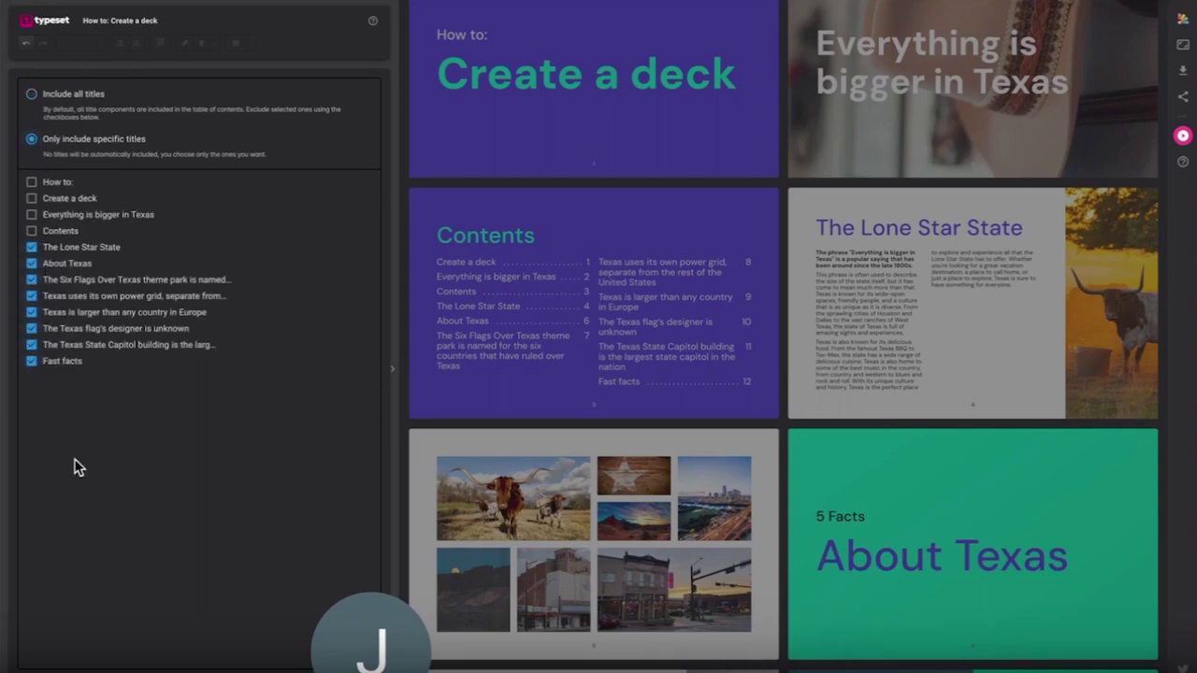
{"action": "left_click", "coordinate": [216, 666]}
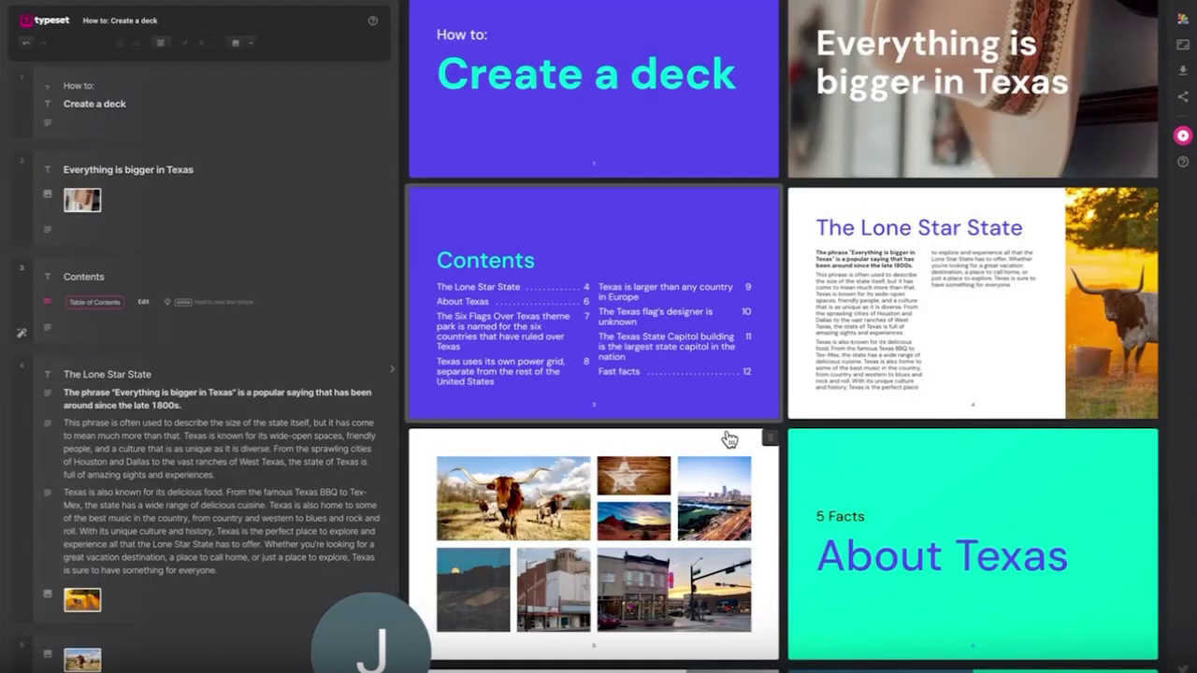
{"action": "scroll", "coordinate": [730, 440], "scroll_direction": "down", "scroll_amount": 3}
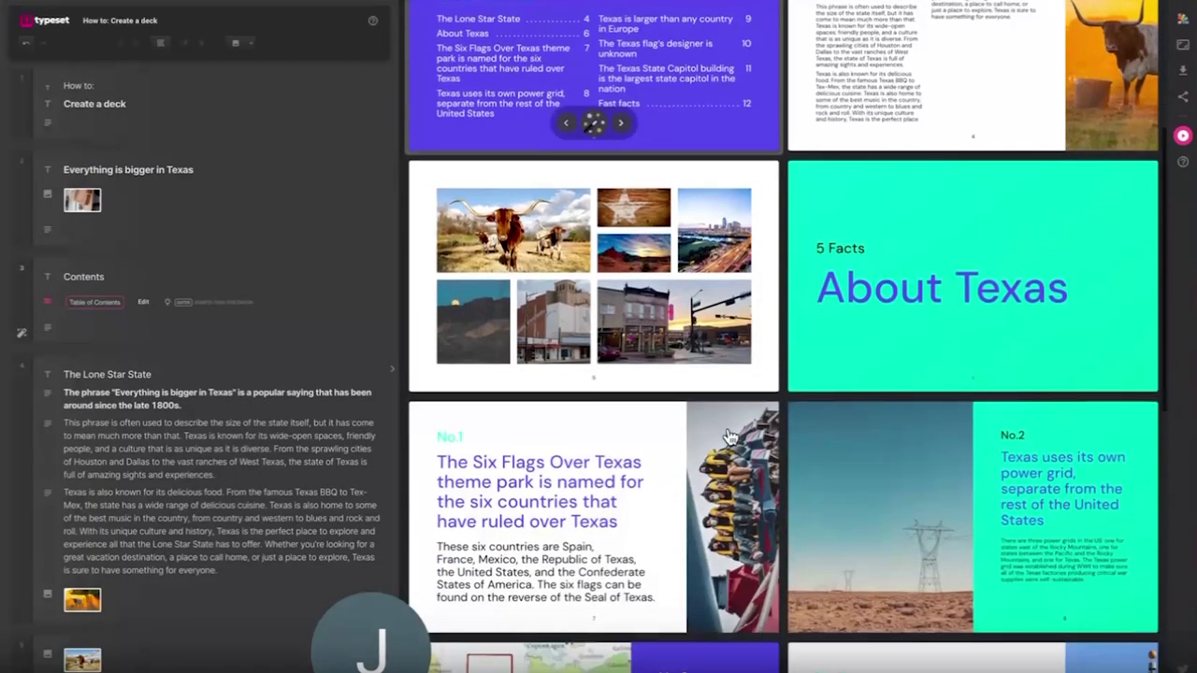
{"action": "scroll", "coordinate": [730, 437], "scroll_direction": "down", "scroll_amount": 6}
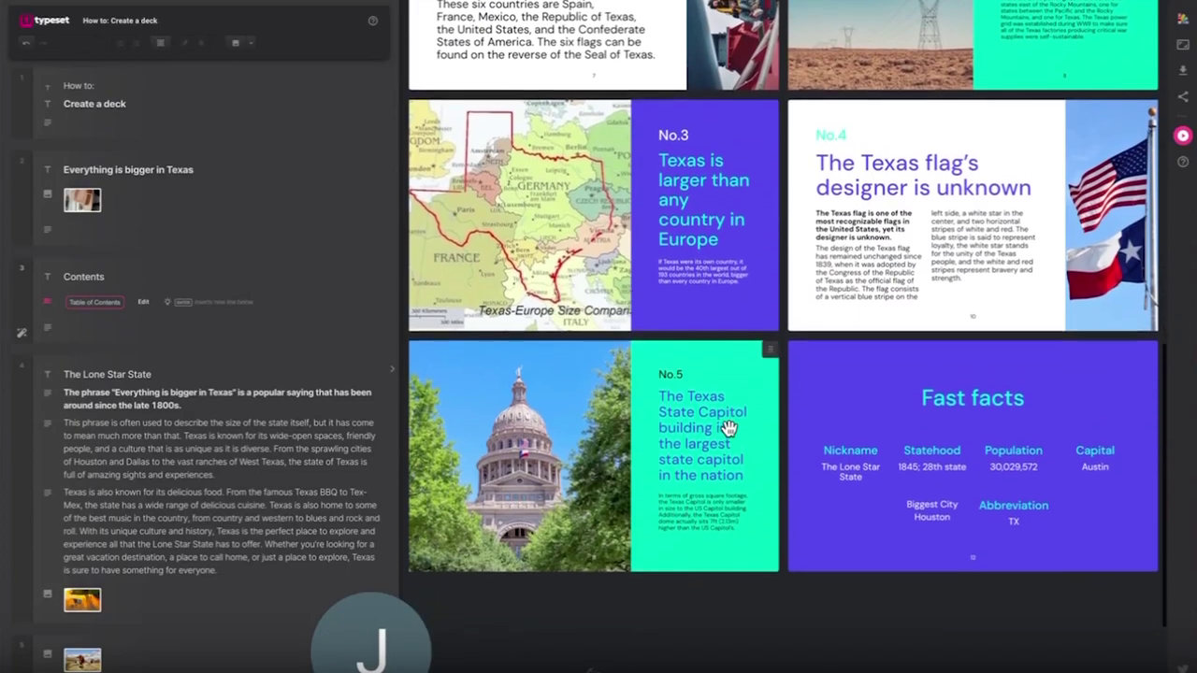